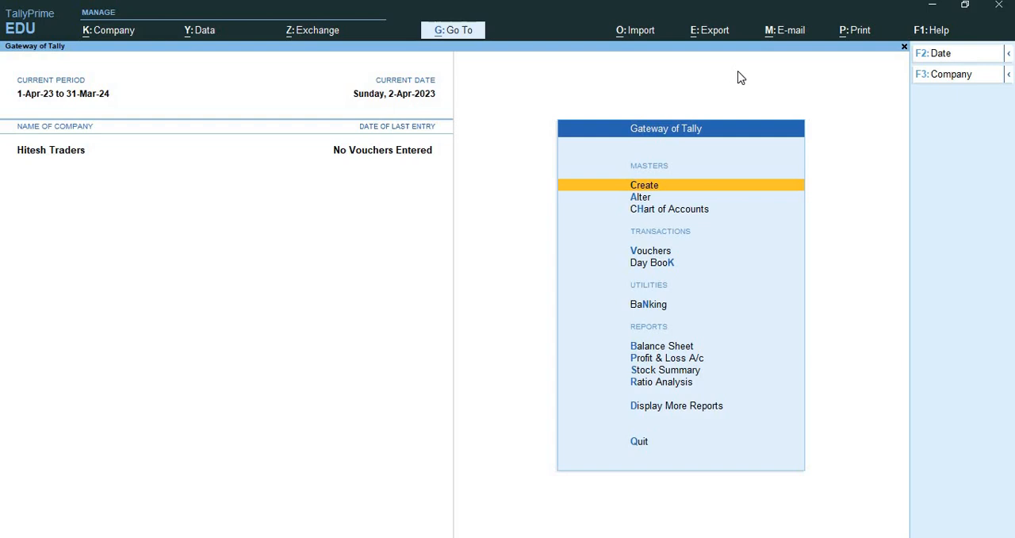
# Open voucher entry from the Gateway of Tally and switch to a new receipt voucher.
pyautogui.press('Down')
pyautogui.press('Down')
pyautogui.press('Down')
pyautogui.press('Down')
pyautogui.press('Up')
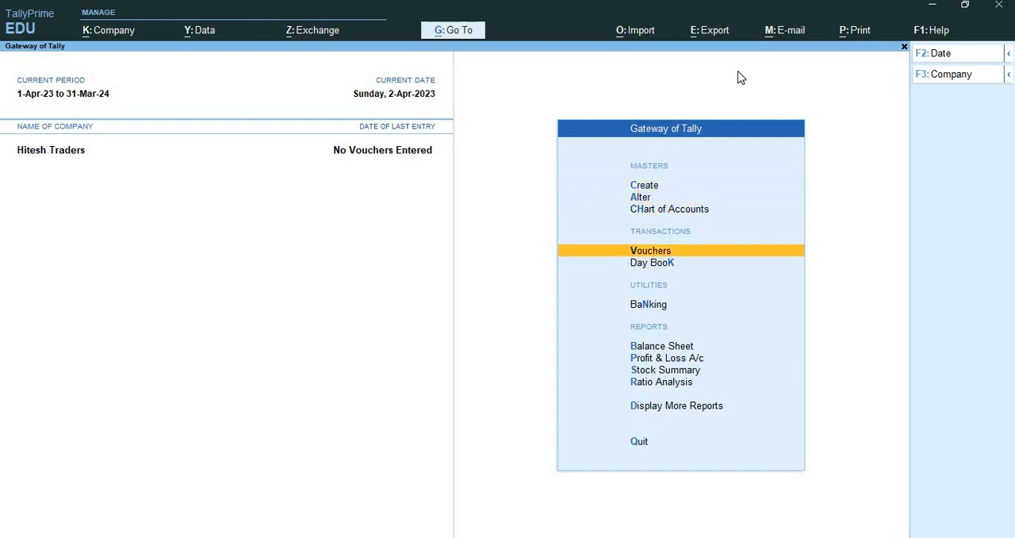
pyautogui.press('Return')
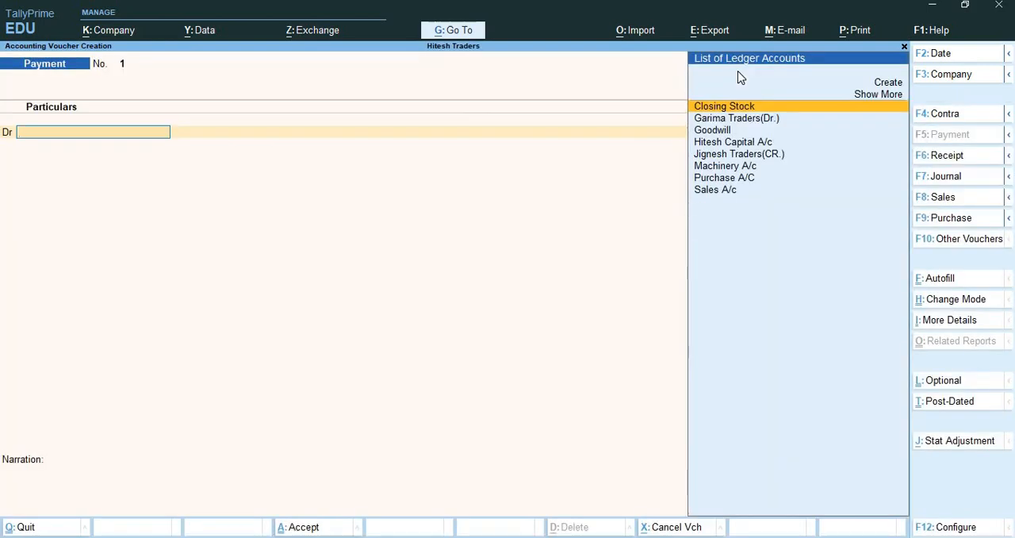
pyautogui.press('F6')
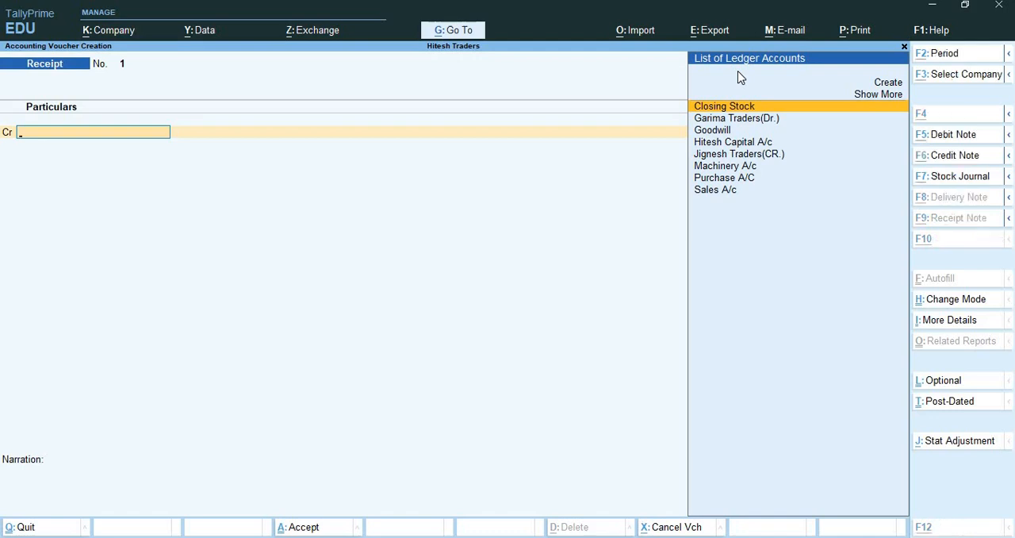
# Create a capital ledger in the owner's name, ending in "Capital A/c", under Capital Account and select it as the receipt's credit ledger.
pyautogui.hotkey('alt', 'c')
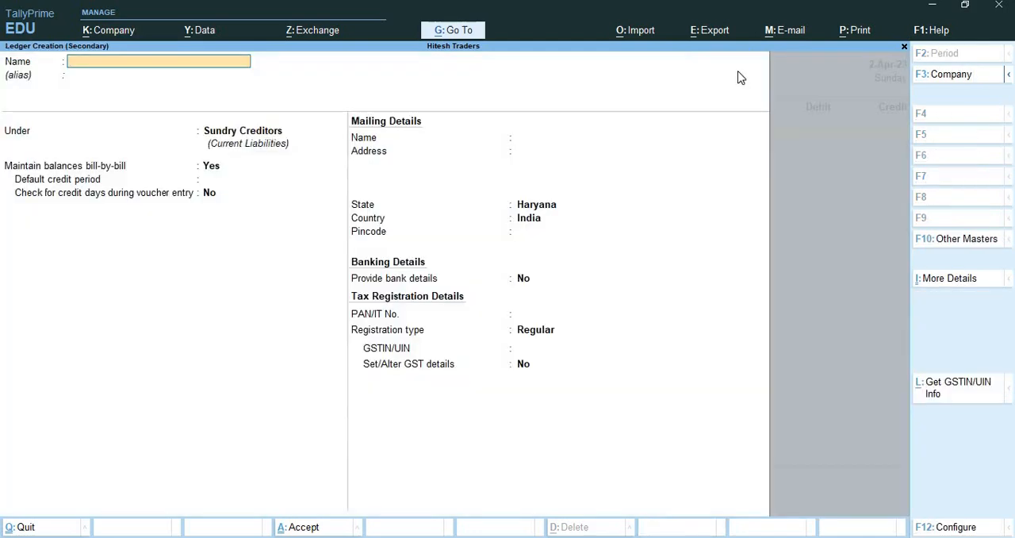
pyautogui.write('Shamnath Capital a')
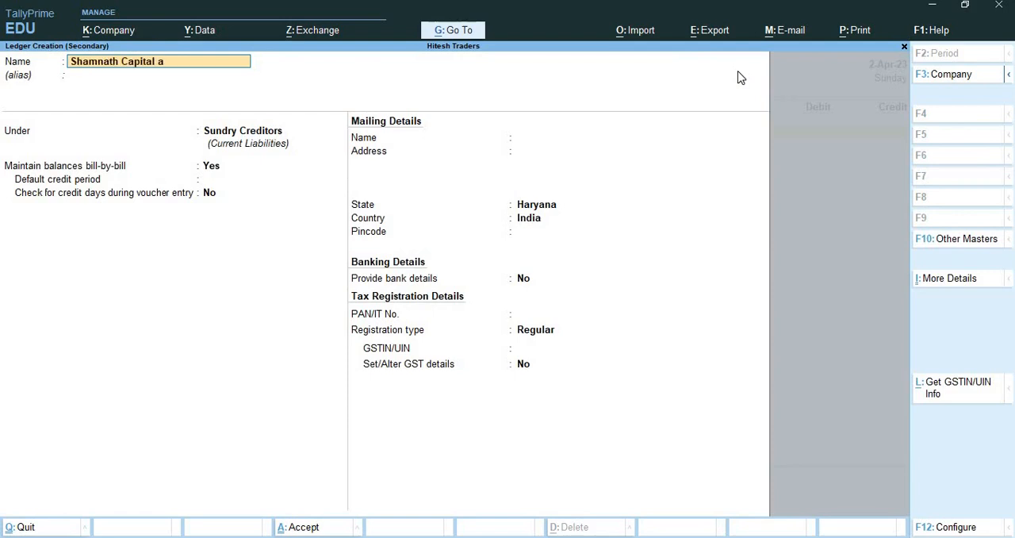
pyautogui.write('/c')
pyautogui.press('Return')
pyautogui.press('Return')
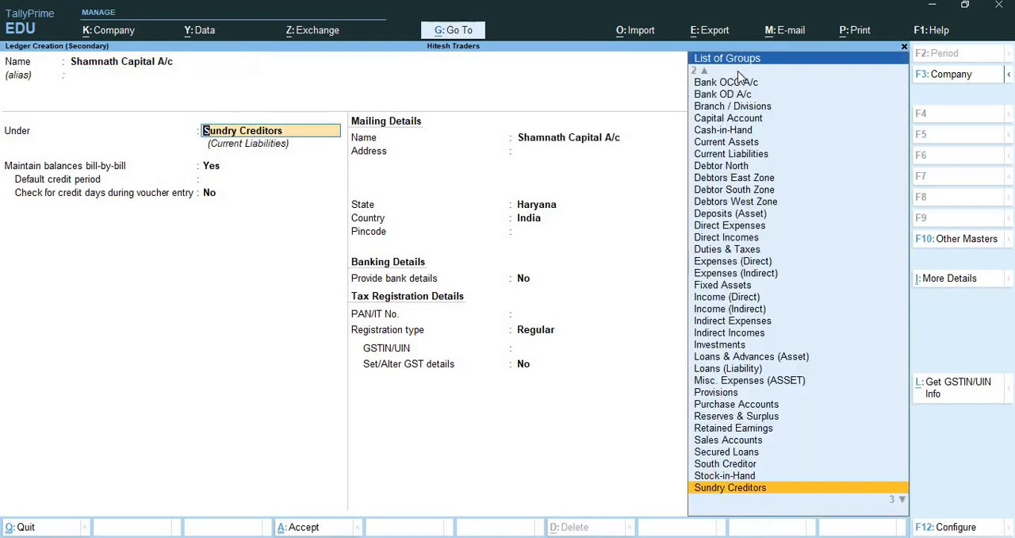
pyautogui.write('Capi')
pyautogui.press('Return')
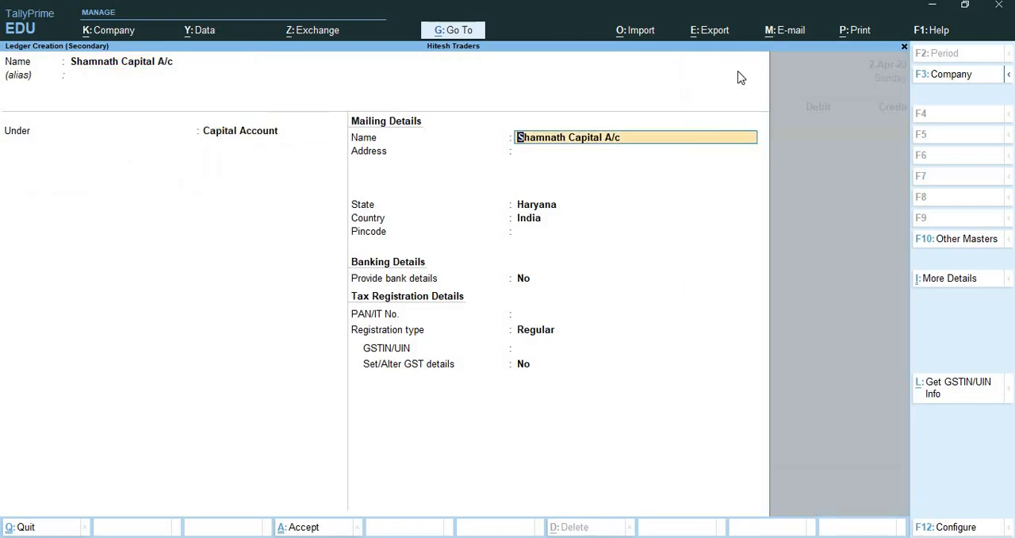
pyautogui.hotkey('ctrl', 'a')
# Enter 20,00,000 as the credit amount for the owner's capital ledger.
pyautogui.press('Return')
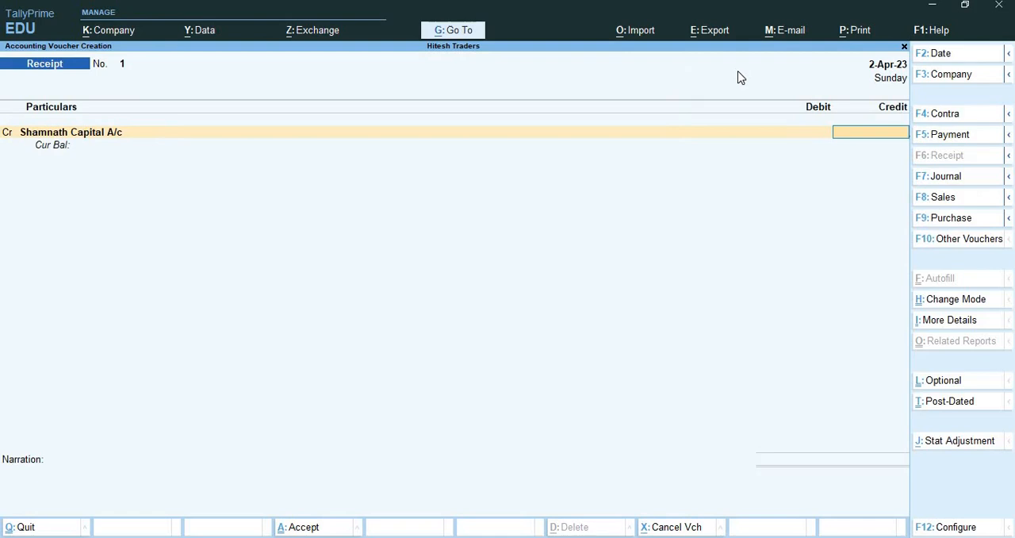
pyautogui.write('20,00,000')
pyautogui.press('Return')
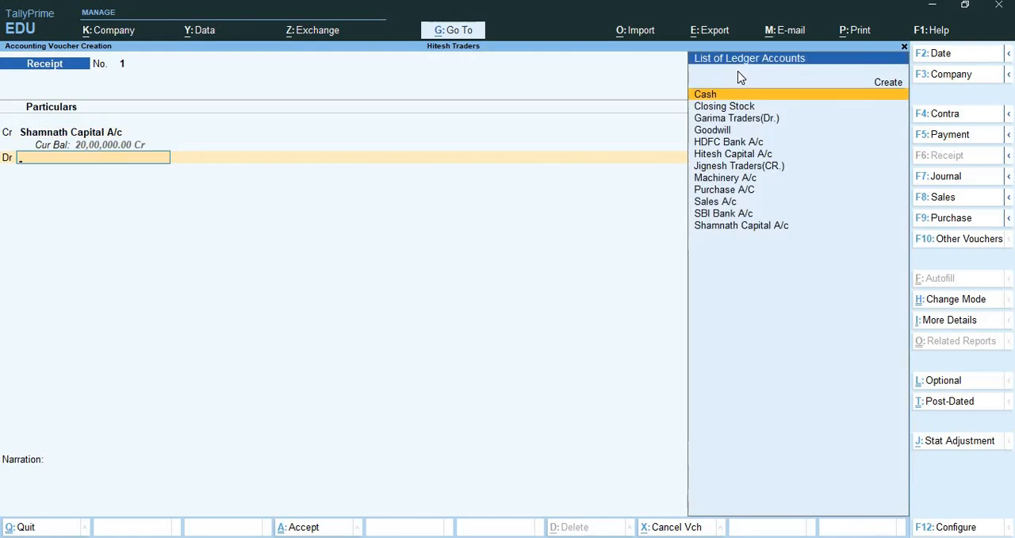
# Create a ledger named "Sbi Current A/c" under Bank Accounts for the debit side, leaving its bank account details blank.
pyautogui.press('ctrl')
pyautogui.press('ctrl')
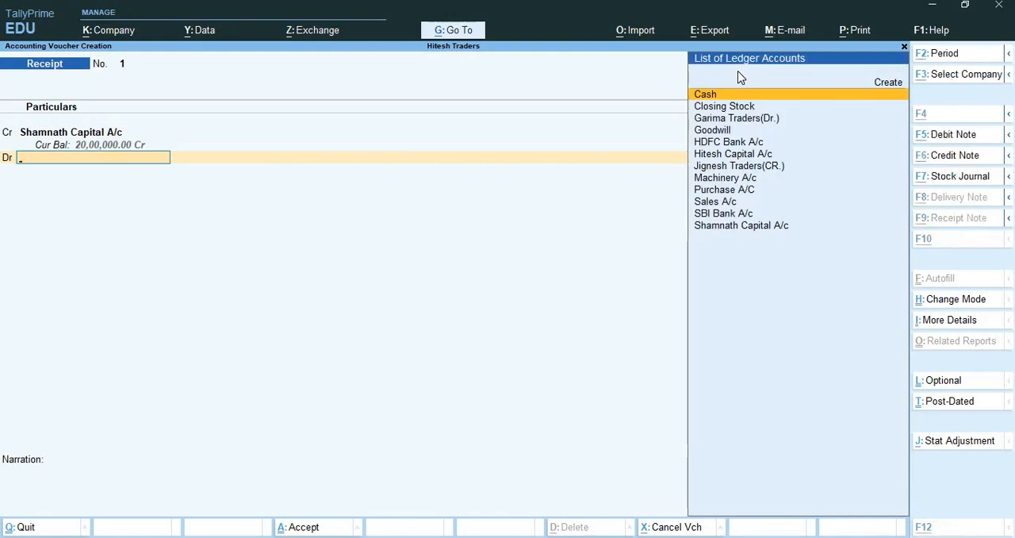
pyautogui.hotkey('alt', 'c')
pyautogui.write('Sbi')
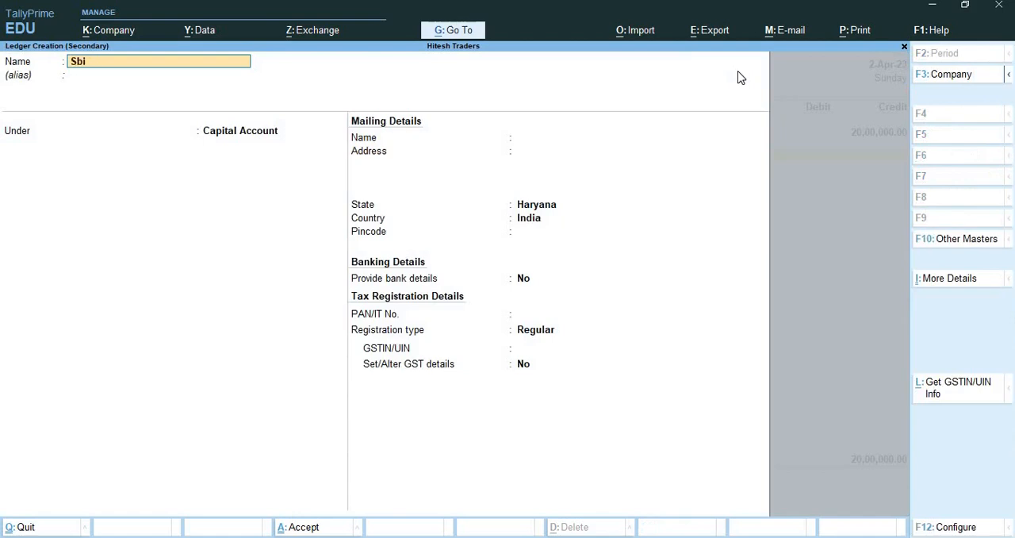
pyautogui.write(' Current a/c')
pyautogui.press('Return')
pyautogui.press('Return')
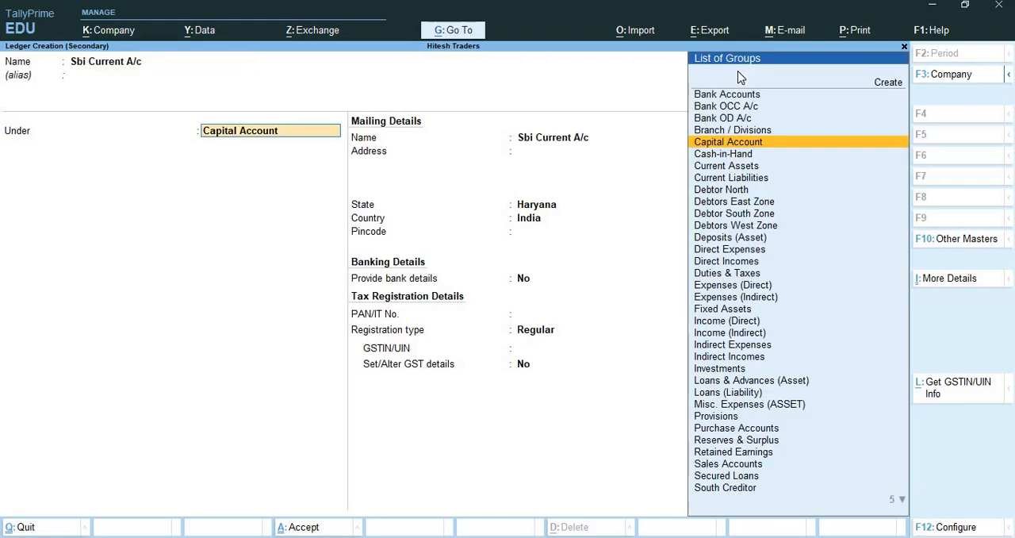
pyautogui.write('Ban')
pyautogui.press('Return')
pyautogui.press('Return')
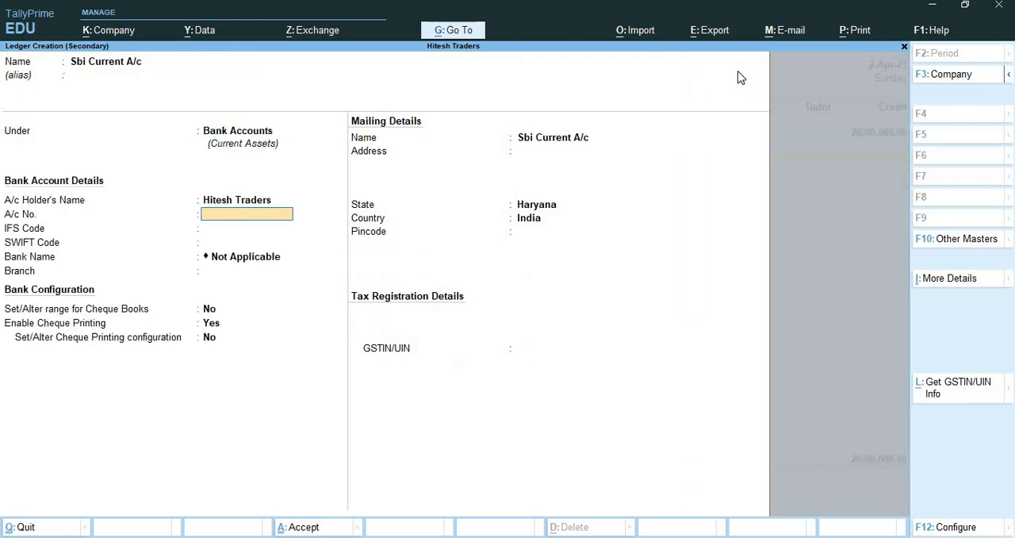
pyautogui.press('Return')
pyautogui.press('Return')
pyautogui.press('Return')
pyautogui.press('Return')
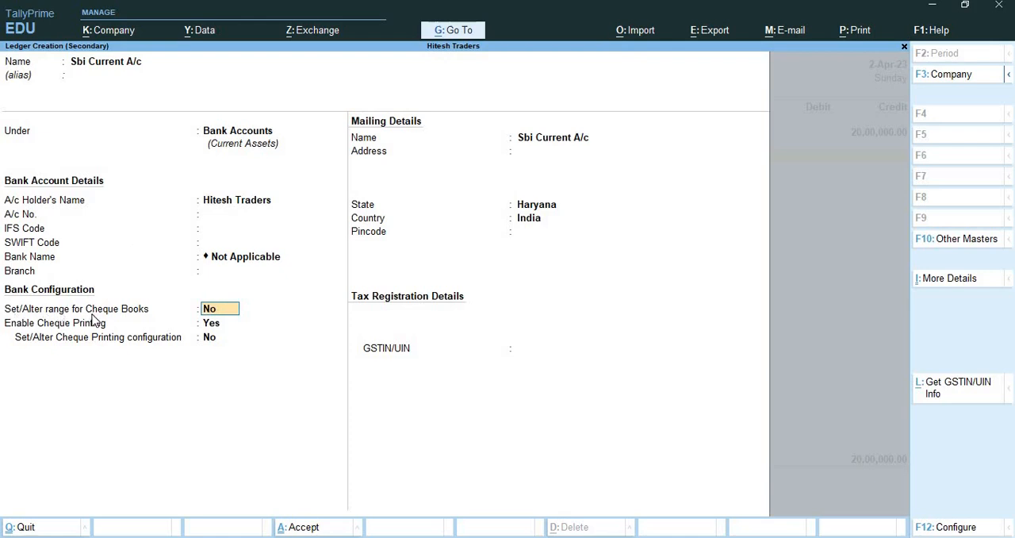
# Enable cheque book ranges for Sbi Current A/c and set the range from 950001 to 950002.
pyautogui.write('yes')
pyautogui.press('Return')
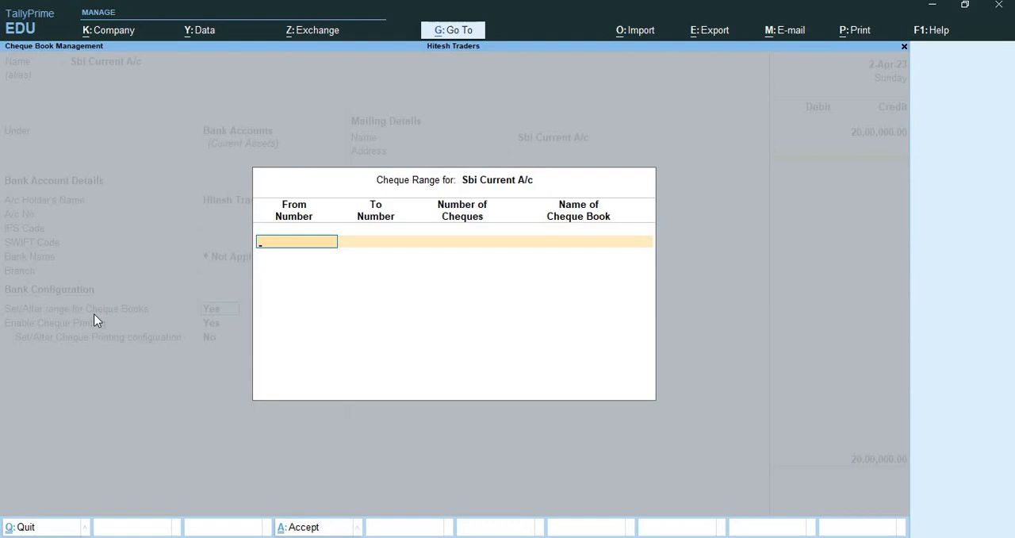
pyautogui.write('950001')
pyautogui.press('Return')
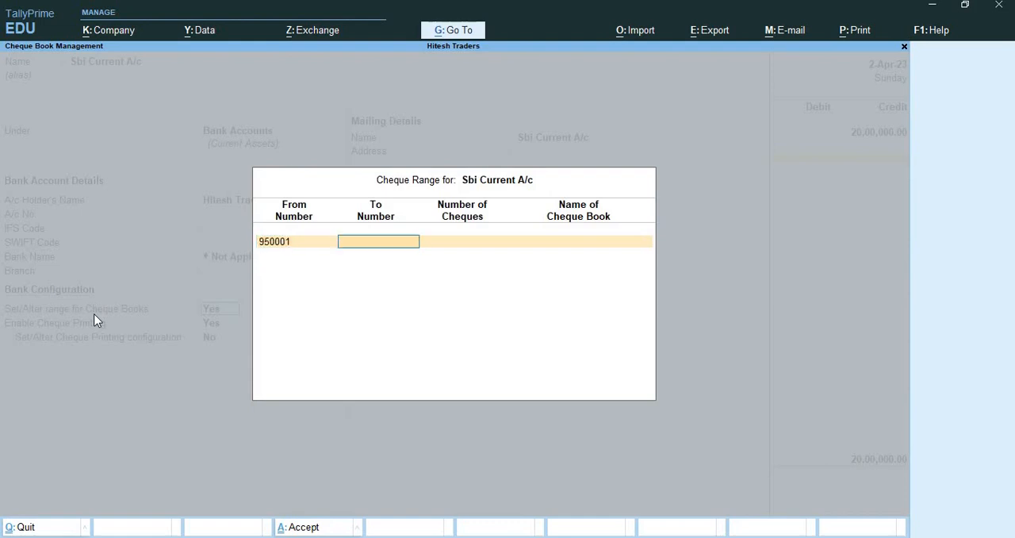
pyautogui.write('9500')
pyautogui.write('02')
pyautogui.press('Return')
# Name the cheque book "Sbi Cheque Book 1" and accept the cheque range, keeping the cheque printing defaults.
pyautogui.press('Return')
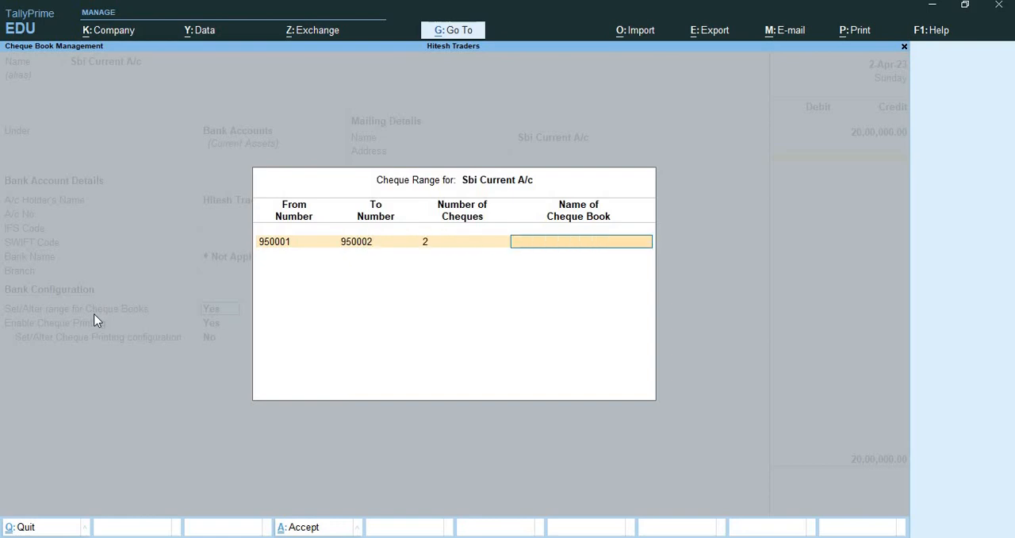
pyautogui.write('Sbi Cheque Book 1')
pyautogui.press('Return')
# Save the Sbi Current A/c ledger with default mailing details and debit it 20,00,000 with Cheque/DD as the transaction type.
pyautogui.press('Return')
pyautogui.press('Return')
pyautogui.press('Return')
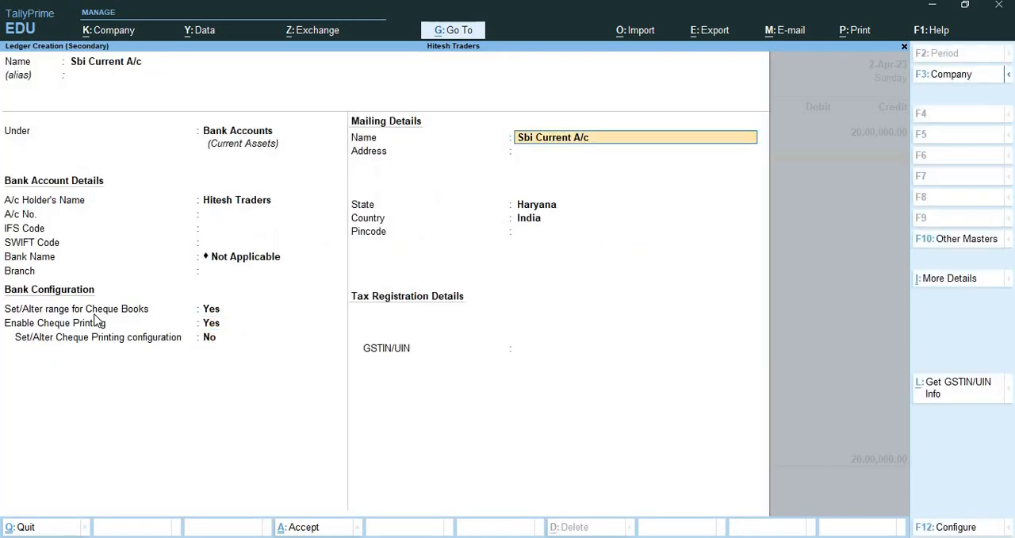
pyautogui.press('Return')
pyautogui.press('Return')
pyautogui.press('Return')
pyautogui.press('Return')
pyautogui.press('Return')
pyautogui.press('Return')
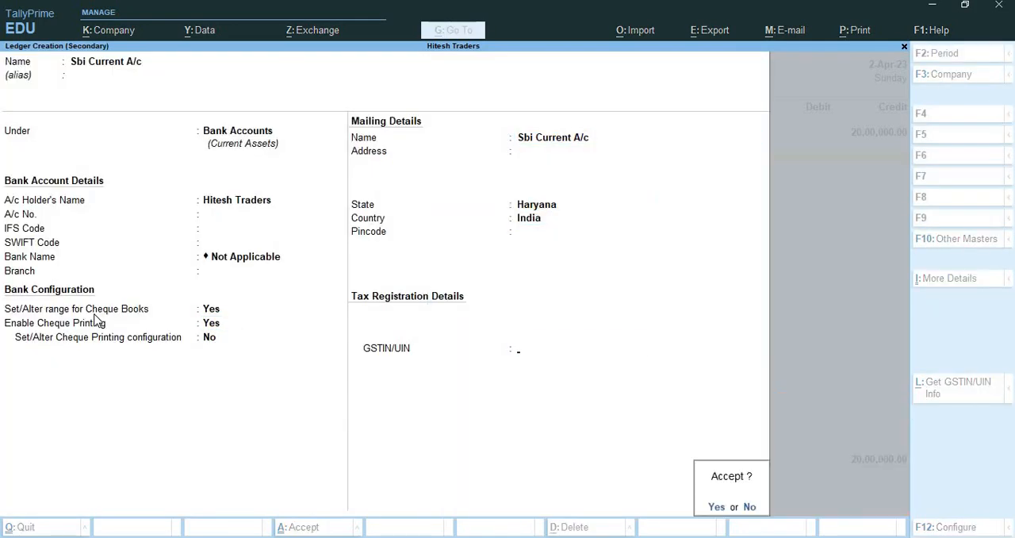
pyautogui.press('Return')
pyautogui.press('Return')
pyautogui.press('Return')
pyautogui.press('Return')
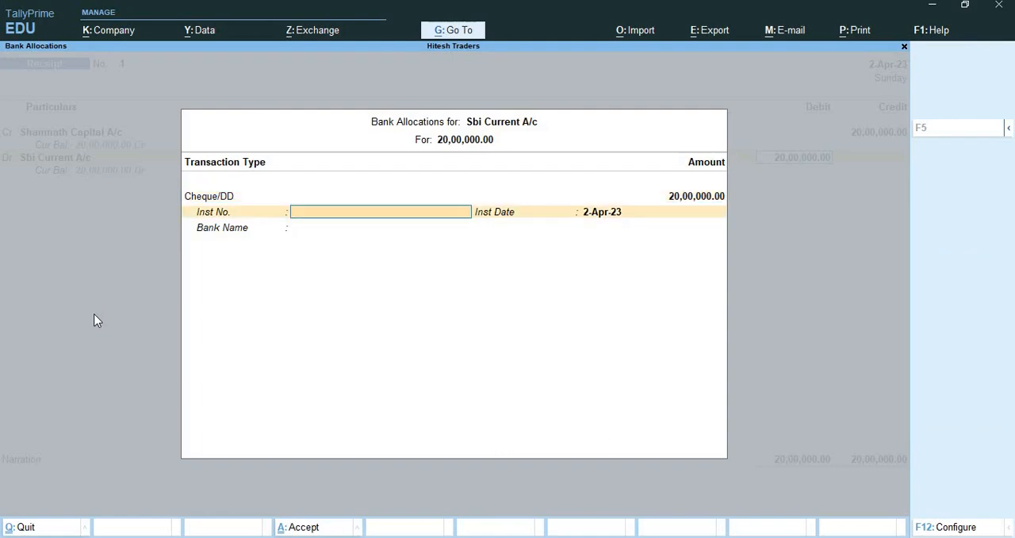
# Allocate the receipt to instrument number 950001 with bank name "Sbi Current A/c" and save the voucher without narration.
pyautogui.write('95000')
pyautogui.press('Return')
pyautogui.press('Return')
pyautogui.write('S')
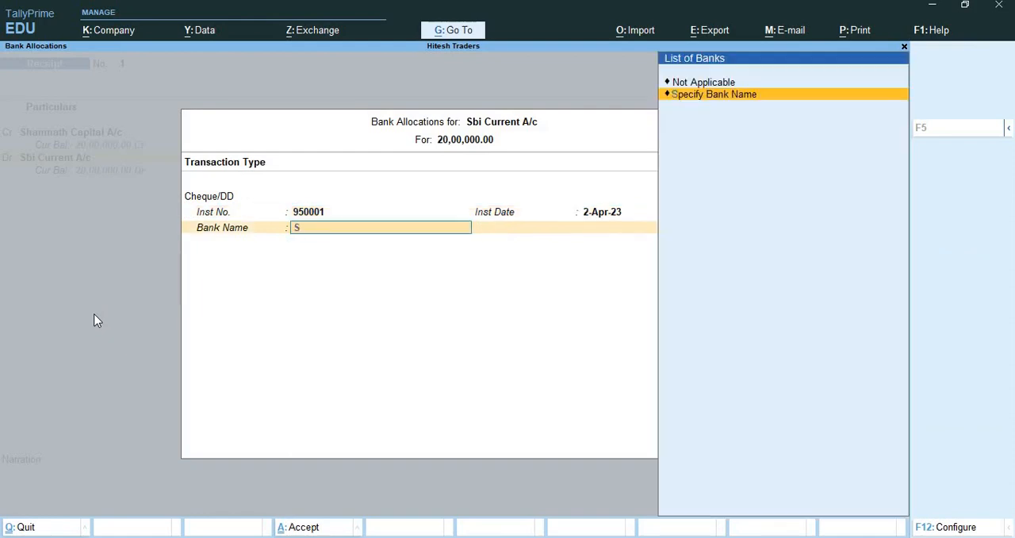
pyautogui.press('Return')
pyautogui.write('S')
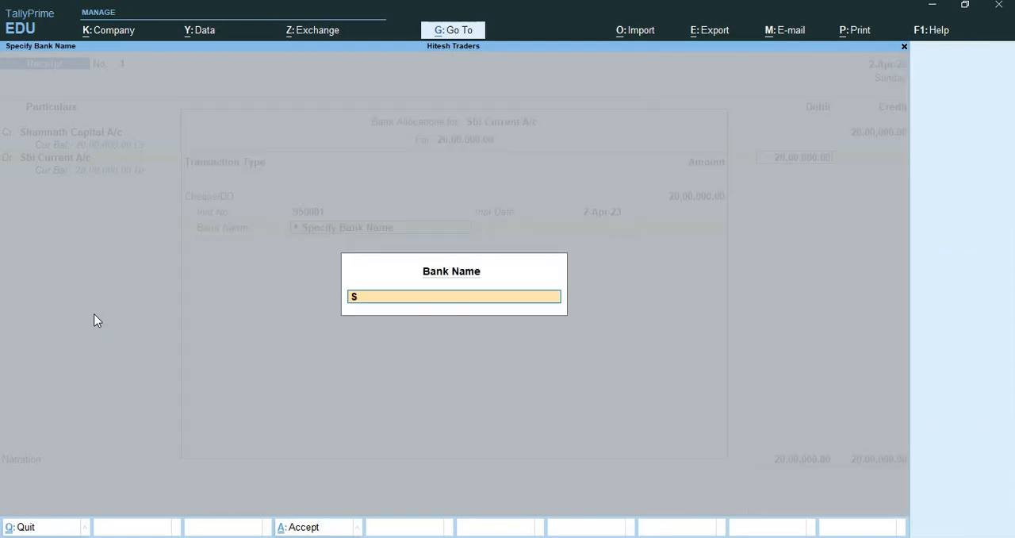
pyautogui.write('bi Current A/c')
pyautogui.press('Return')
pyautogui.press('Return')
pyautogui.press('Return')
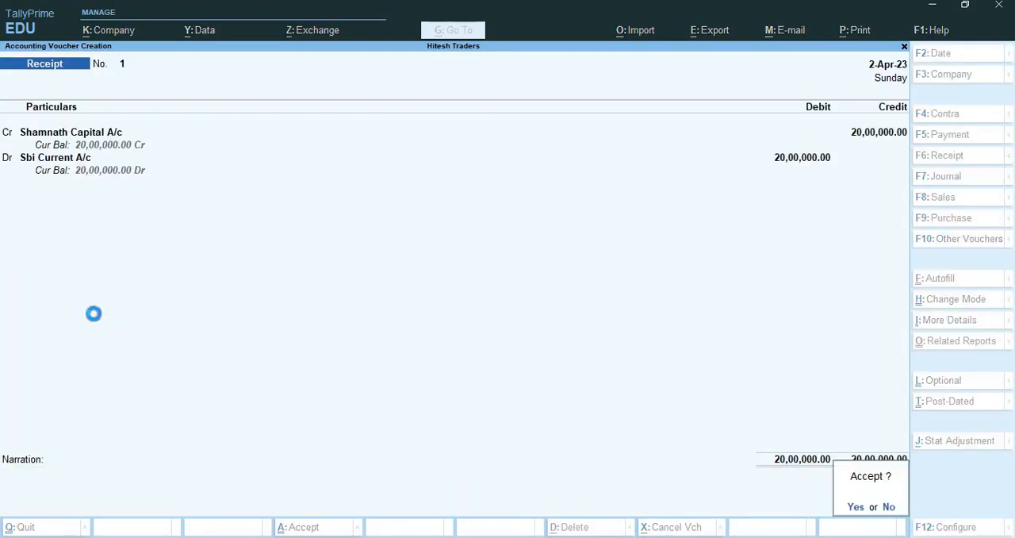
pyautogui.press('Return')
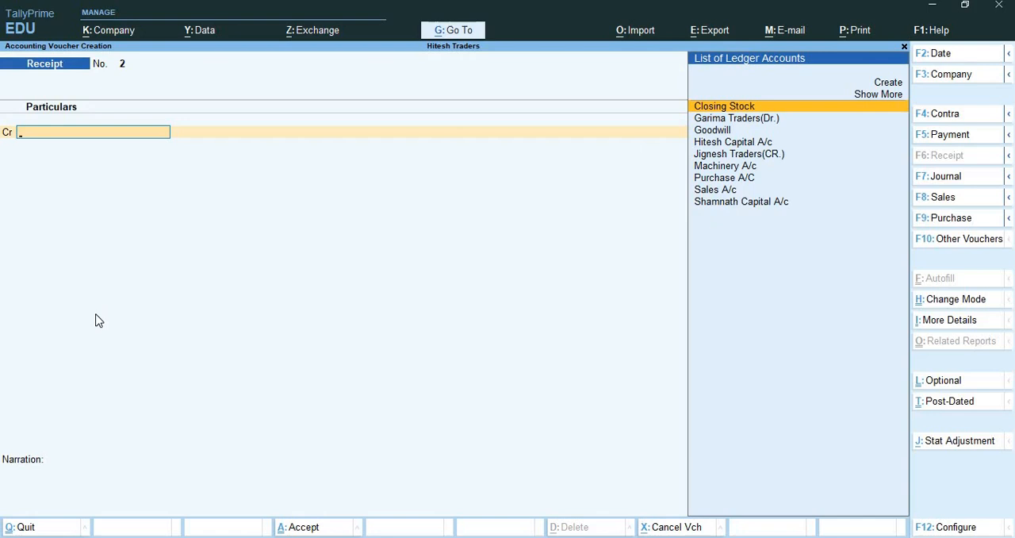
# Start a contra voucher crediting Sbi Current A/c with 15,000, allocated to cheque number 950001 dated 2-Apr-23.
pyautogui.press('F4')
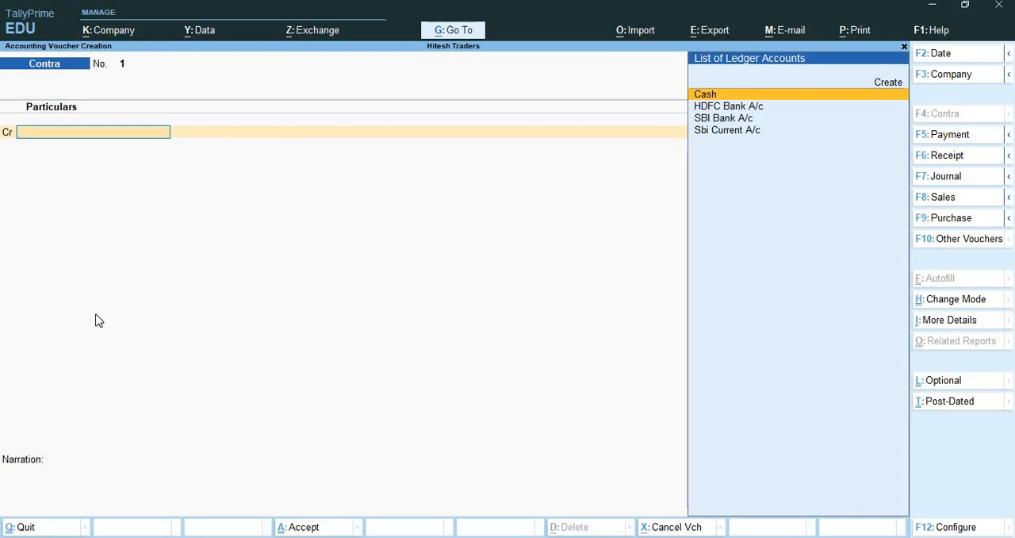
pyautogui.write('Sbi')
pyautogui.press('Down')
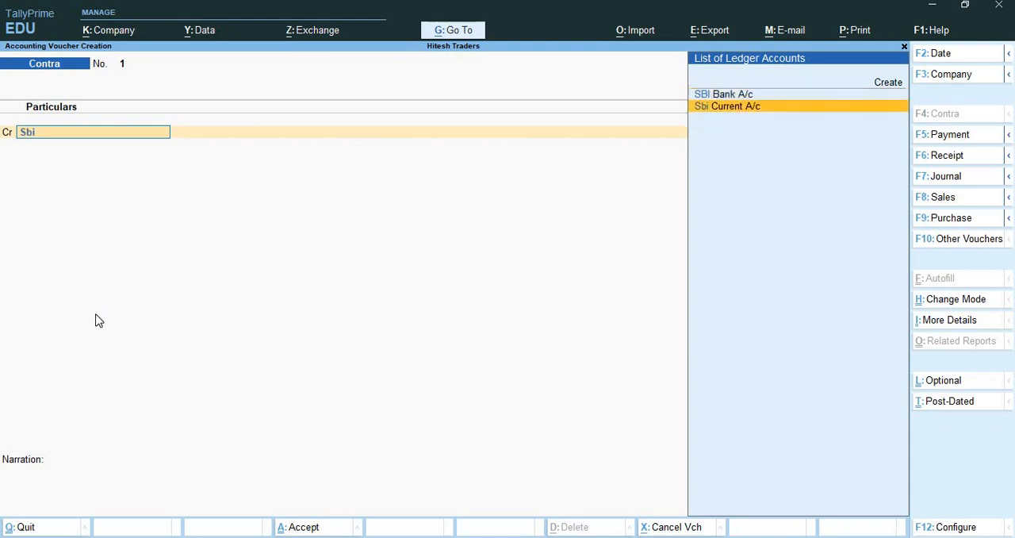
pyautogui.press('Return')
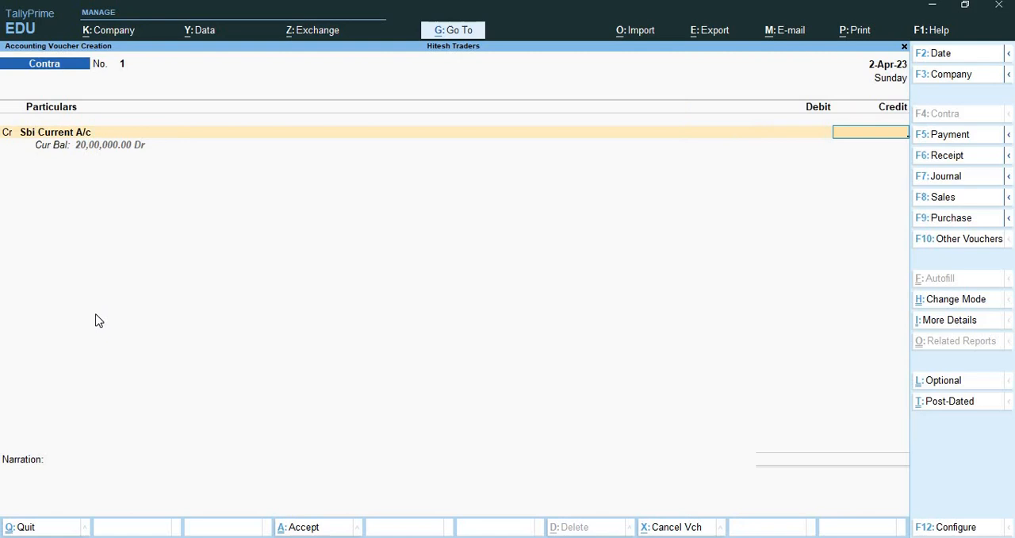
pyautogui.write('15000')
pyautogui.press('Return')
pyautogui.press('Return')
pyautogui.press('Return')
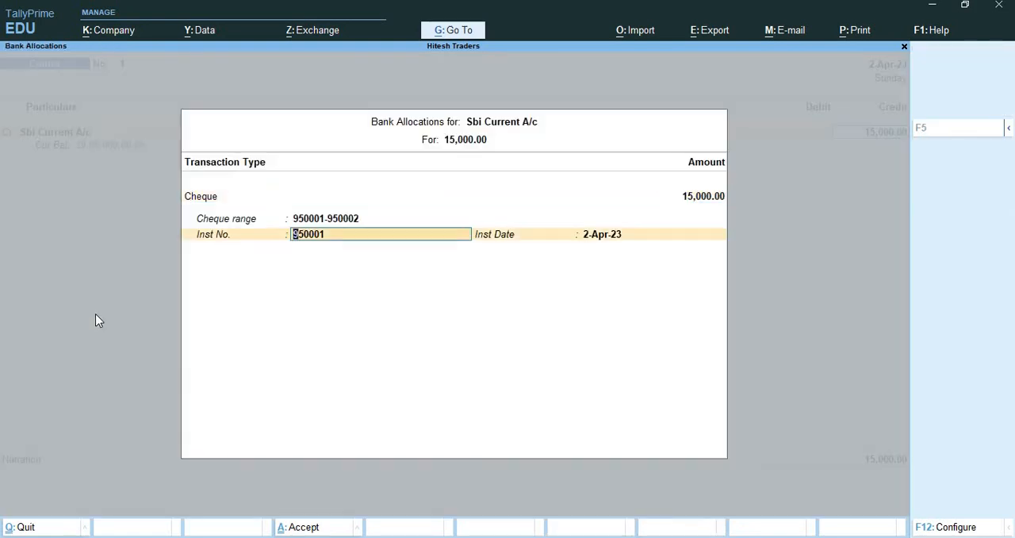
pyautogui.press('Return')
pyautogui.press('Return')
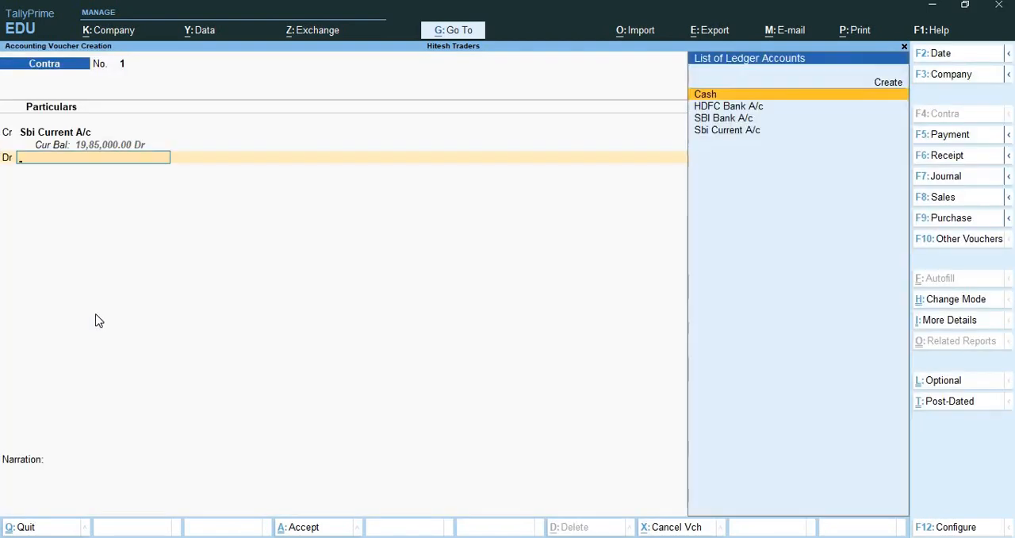
# Debit Cash with 15,000 in the contra voucher and save it without narration.
pyautogui.press('Return')
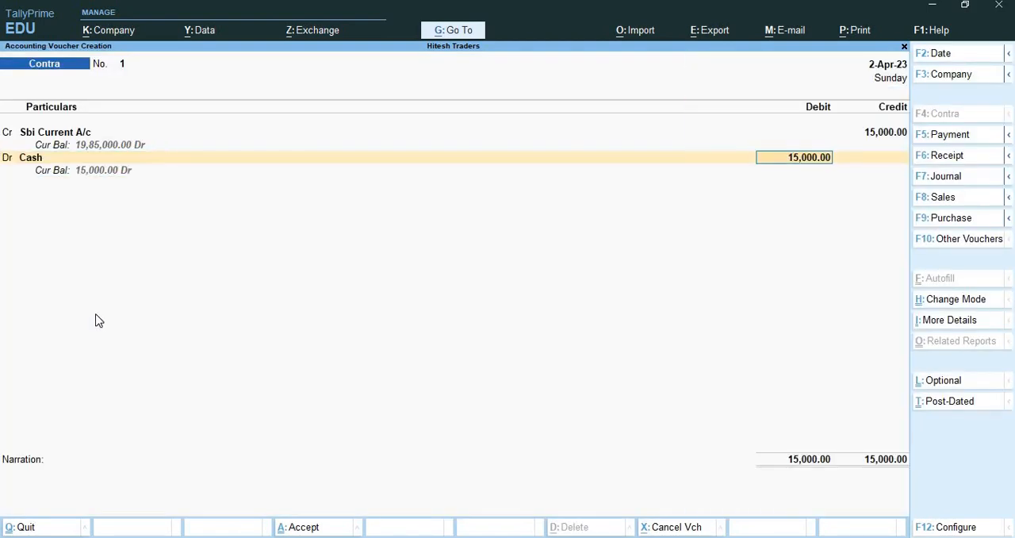
pyautogui.press('Return')
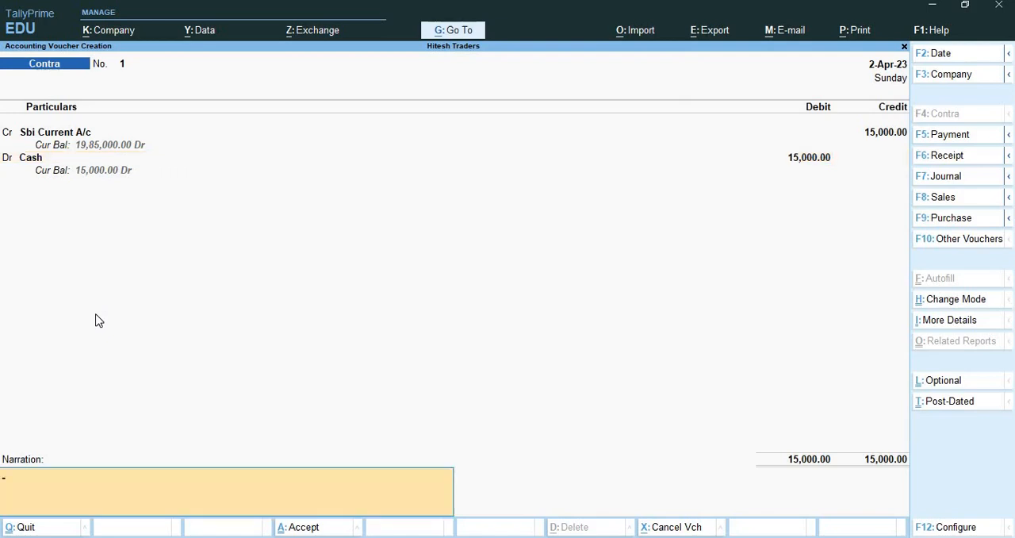
pyautogui.press('Return')
pyautogui.press('Return')
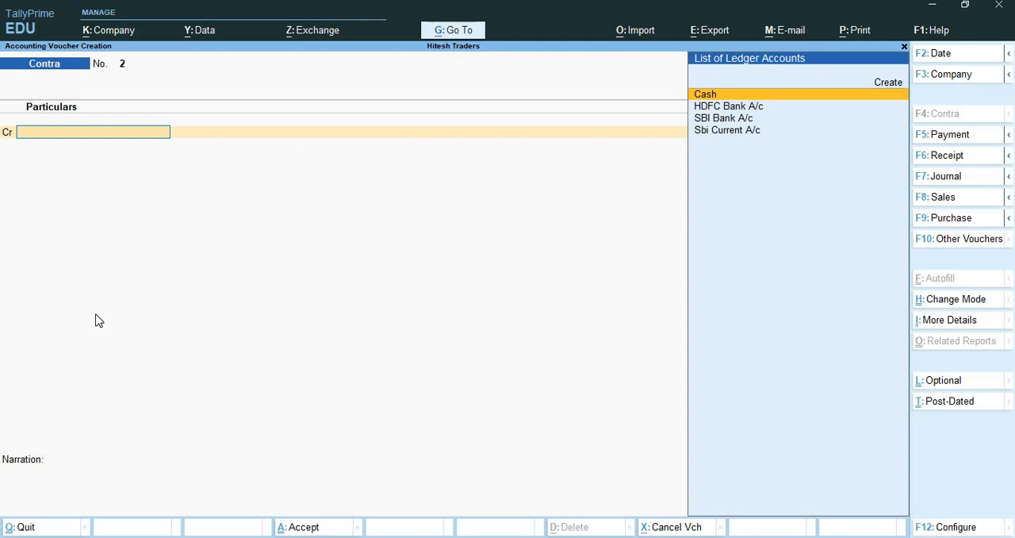
# Start a payment voucher and begin creating a ledger named "Entetainment Expenses" for its debit line.
pyautogui.click(95, 321)
pyautogui.press('F5')
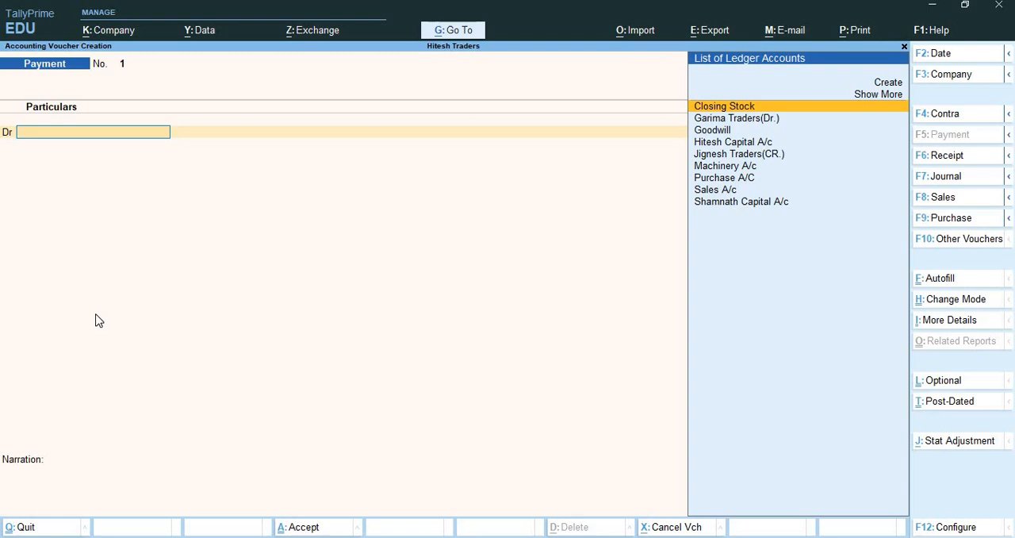
pyautogui.hotkey('alt', 'c')
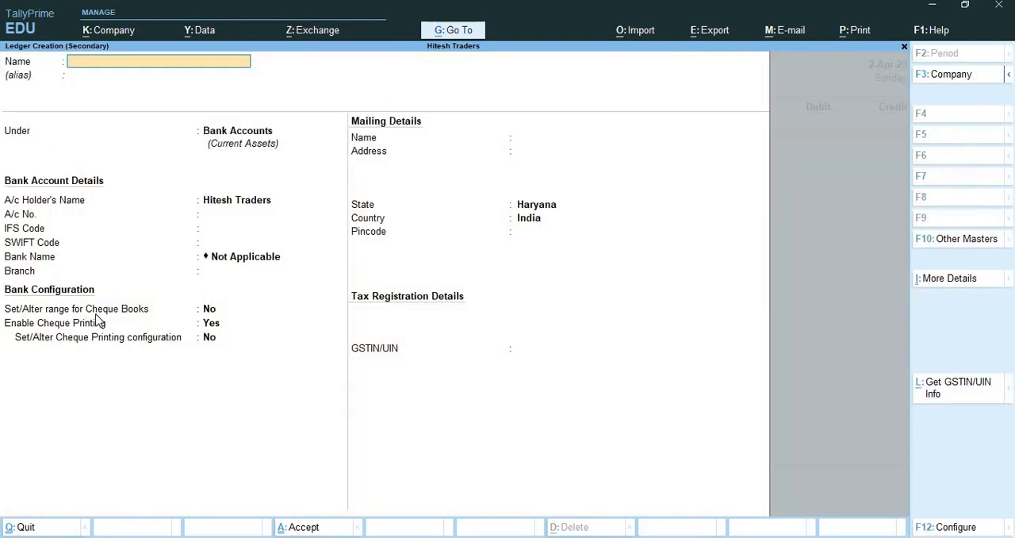
pyautogui.write('Entetainment expenses')
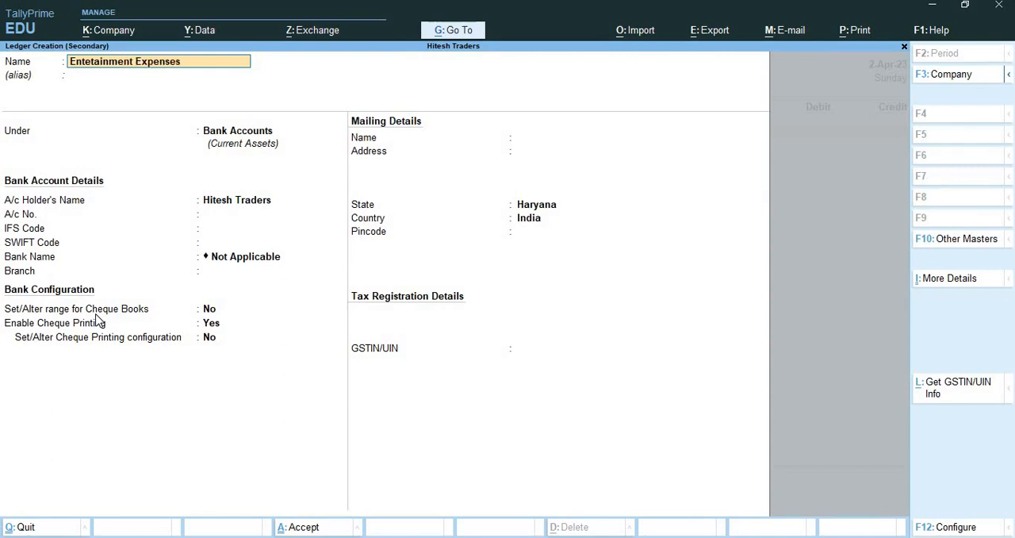
# Place the new expense ledger under Indirect Expenses and save it with the default statutory and bank details.
pyautogui.press('Return')
pyautogui.write('Ind')
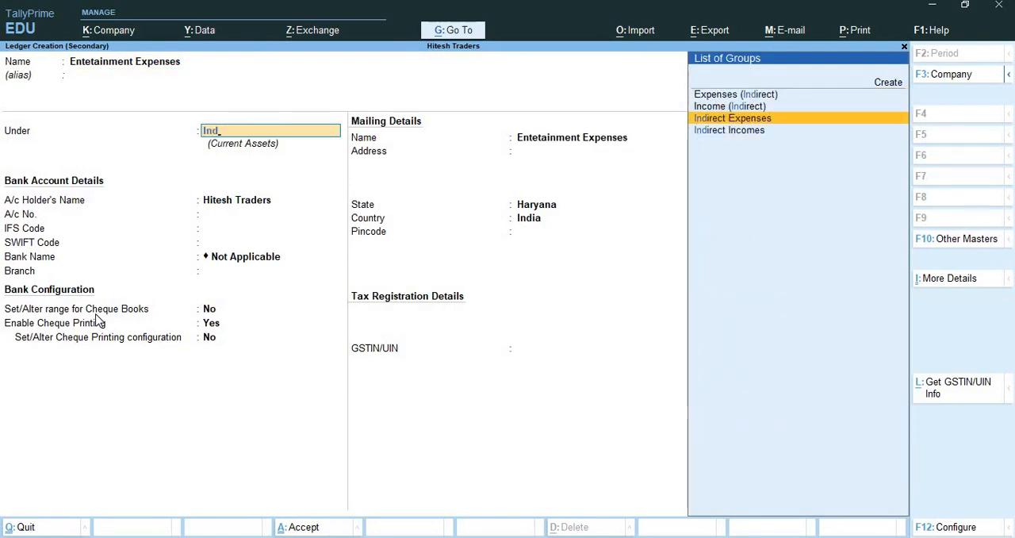
pyautogui.press('Return')
pyautogui.press('Return')
pyautogui.press('Return')
pyautogui.press('Return')
pyautogui.press('Return')
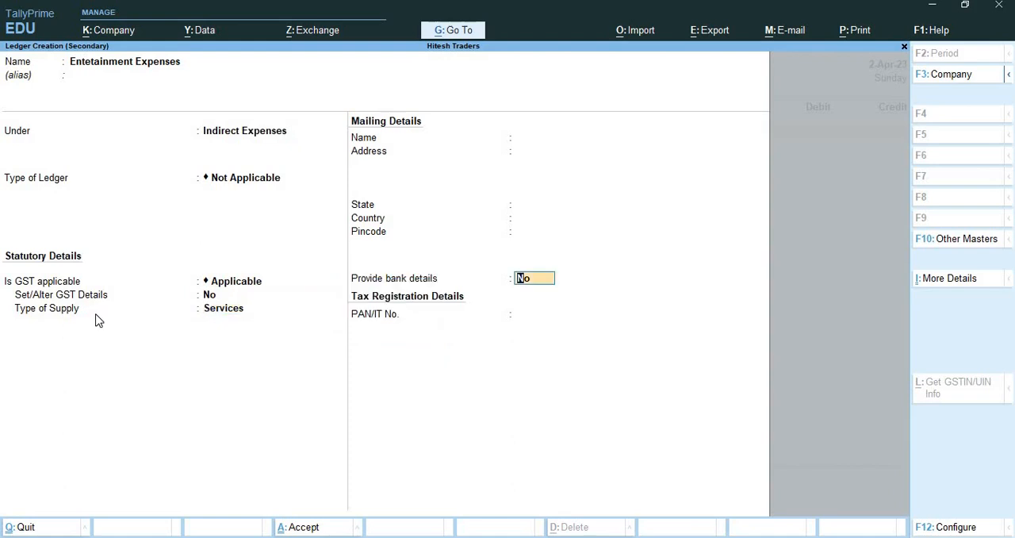
pyautogui.press('Return')
pyautogui.press('Return')
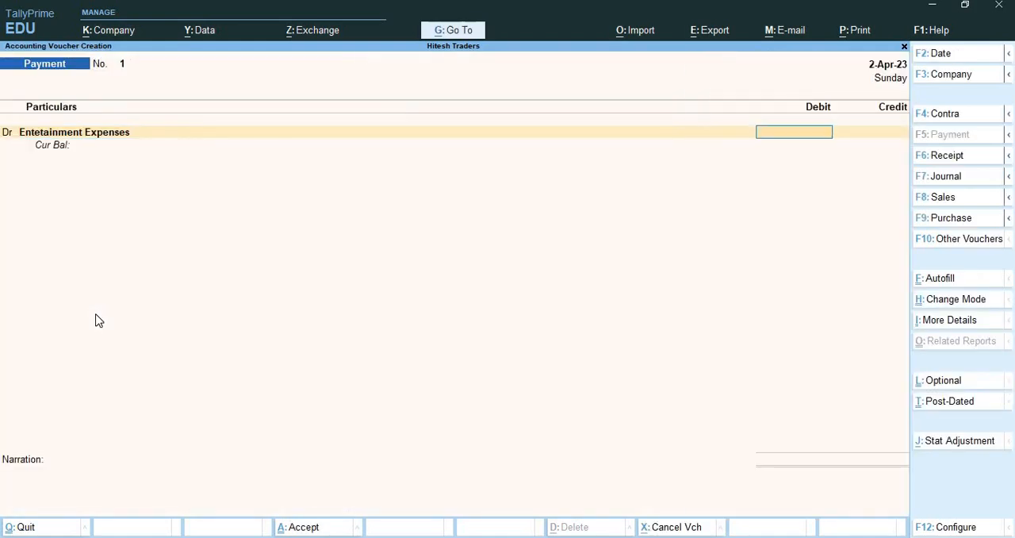
# Debit Entetainment Expenses with 5,000 and select Sbi Current A/c as the credited ledger in the payment voucher.
pyautogui.write('5000')
pyautogui.press('Return')
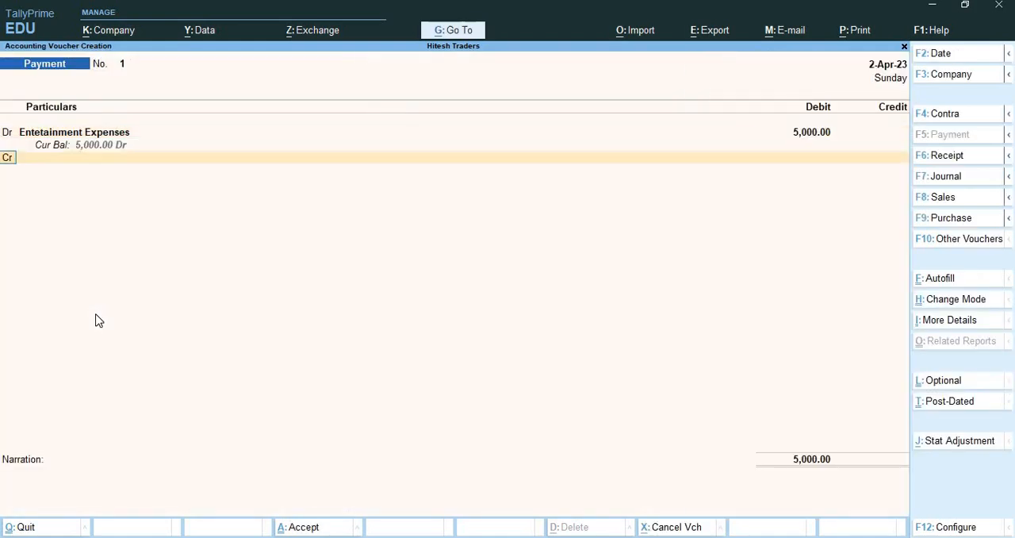
pyautogui.press('Return')
pyautogui.write('Sb')
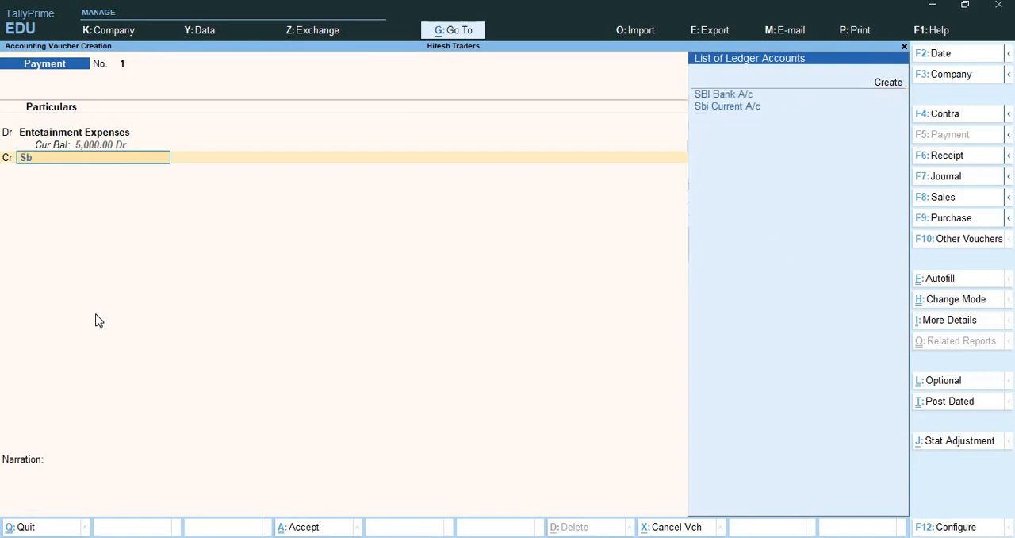
pyautogui.press('Down')
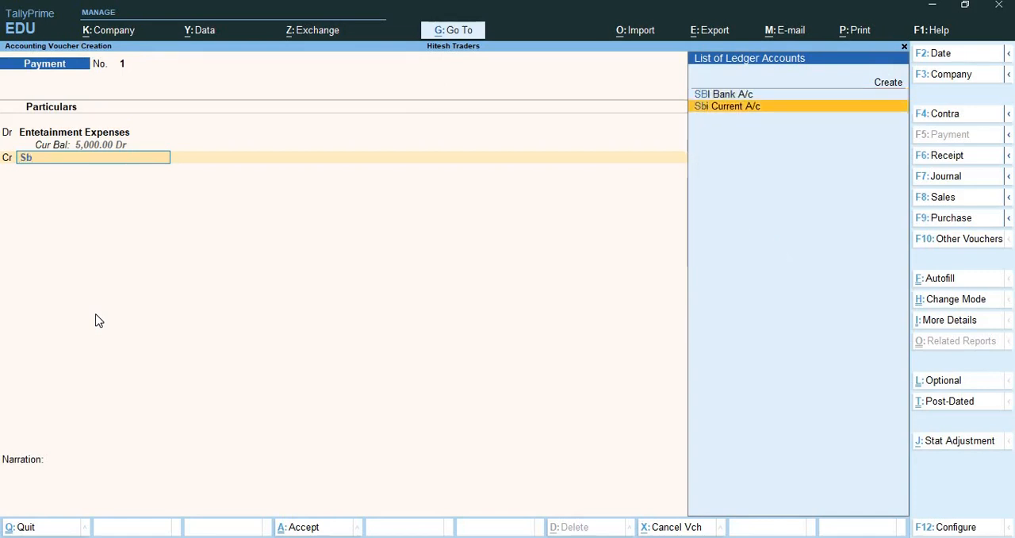
pyautogui.press('Return')
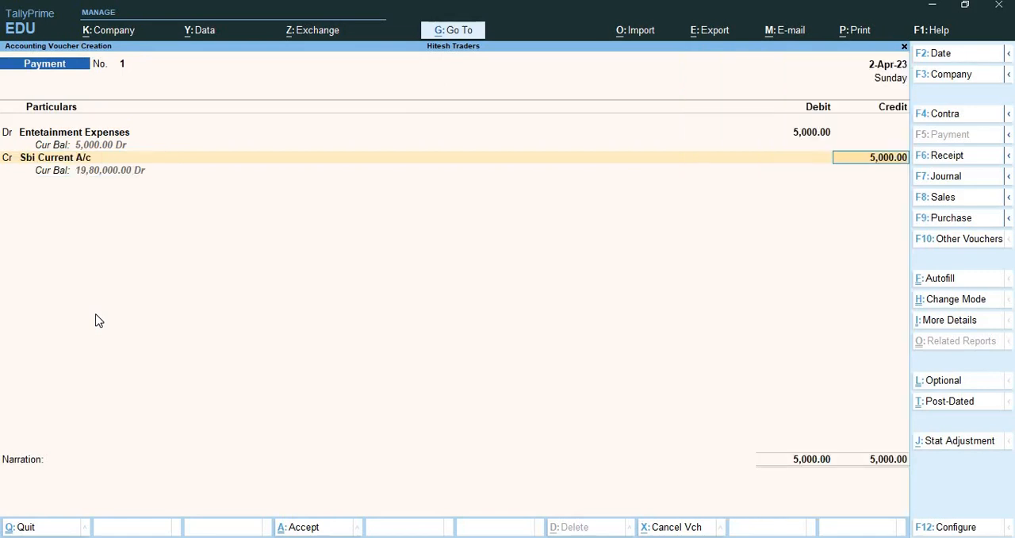
# Open the Sbi Current A/c ledger for alteration from the voucher and enable setting its cheque book range.
pyautogui.press('BackSpace')
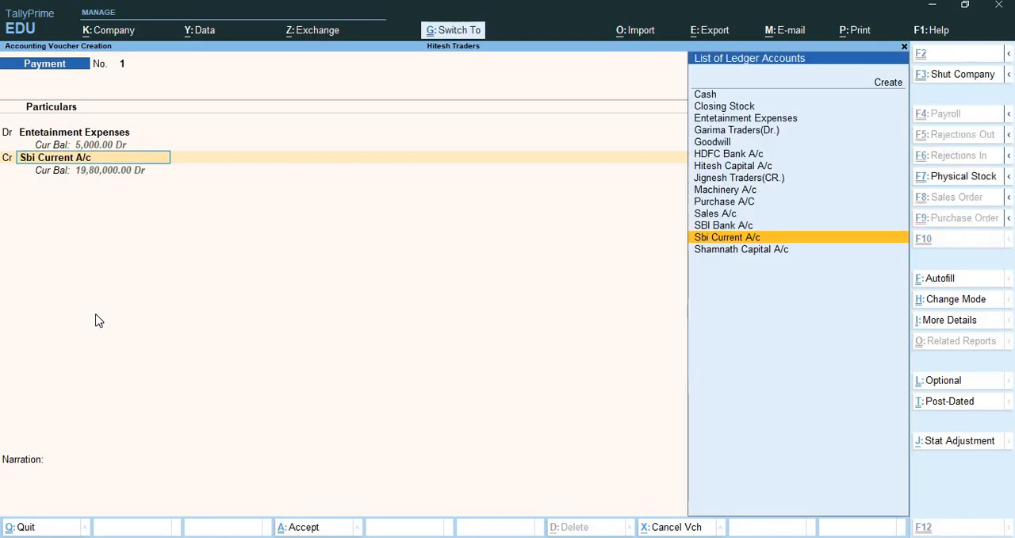
pyautogui.hotkey('ctrl', 'Return')
pyautogui.press('Return')
pyautogui.press('Return')
pyautogui.press('Return')
pyautogui.press('Return')
pyautogui.press('Return')
pyautogui.press('Return')
pyautogui.press('Return')
pyautogui.press('Return')
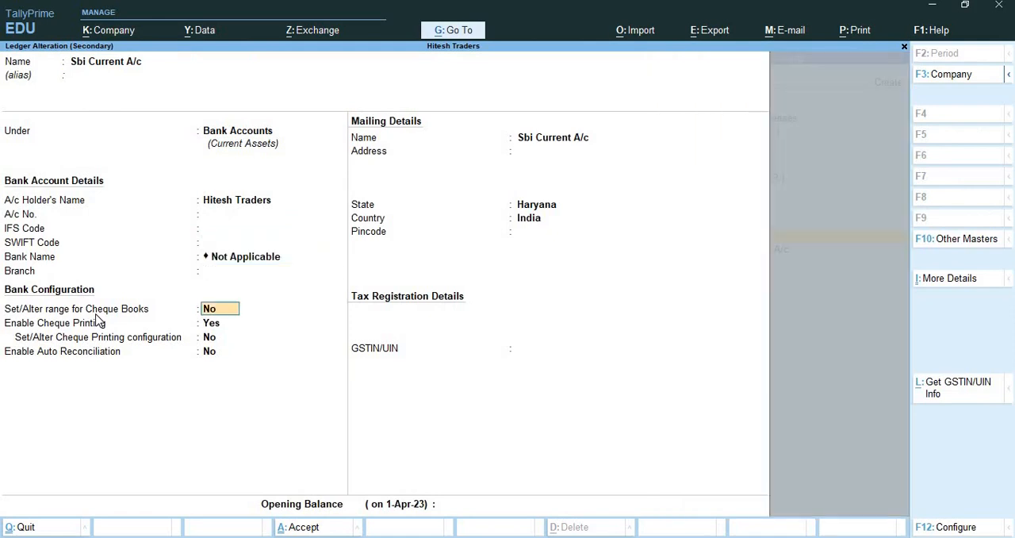
pyautogui.write('yes')
pyautogui.press('Return')
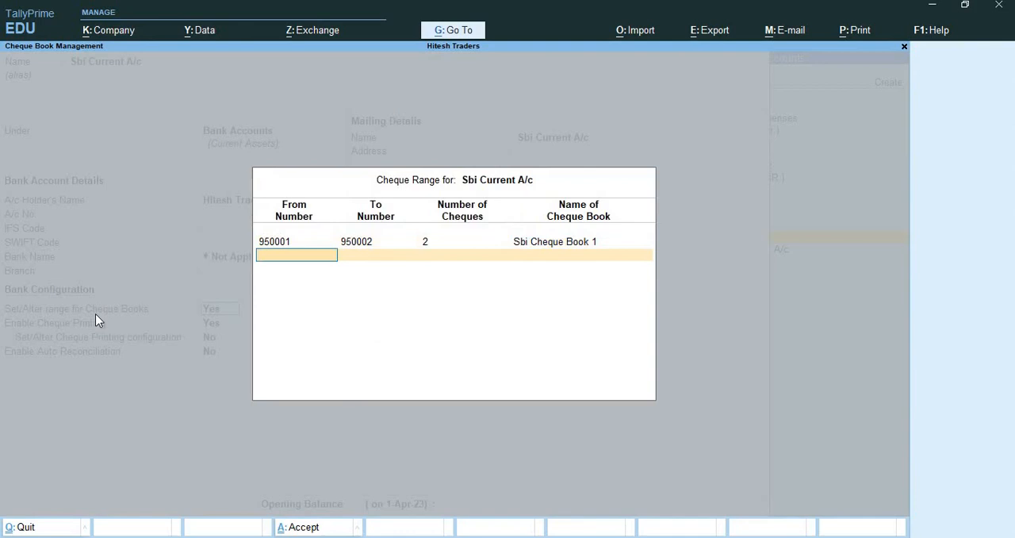
# Add a second cheque range from 912301 to 912302 named "SBI Cheque Book 2" and accept the cheque ranges.
pyautogui.write('912301')
pyautogui.press('Return')
pyautogui.write('9')
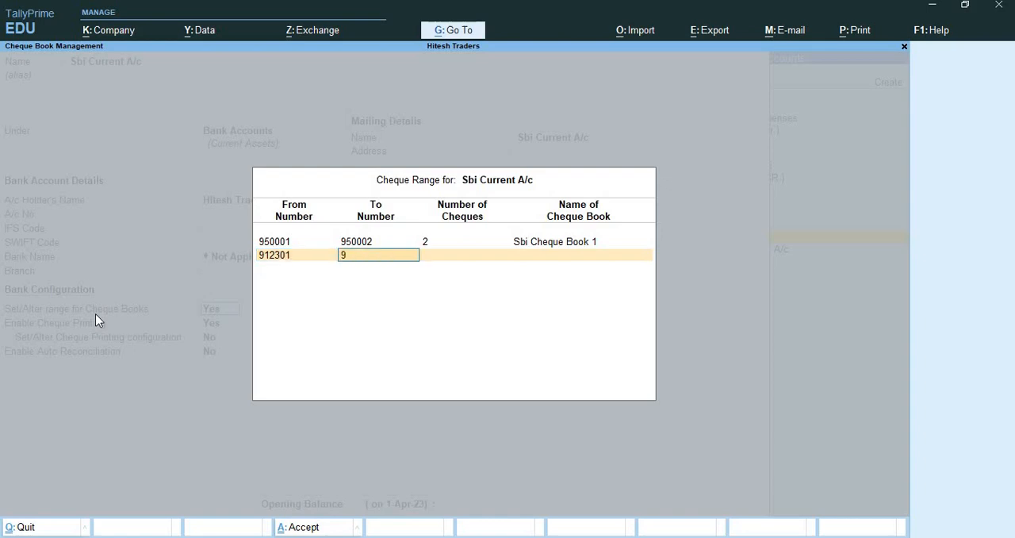
pyautogui.write('12302')
pyautogui.press('Return')
pyautogui.write('SB')
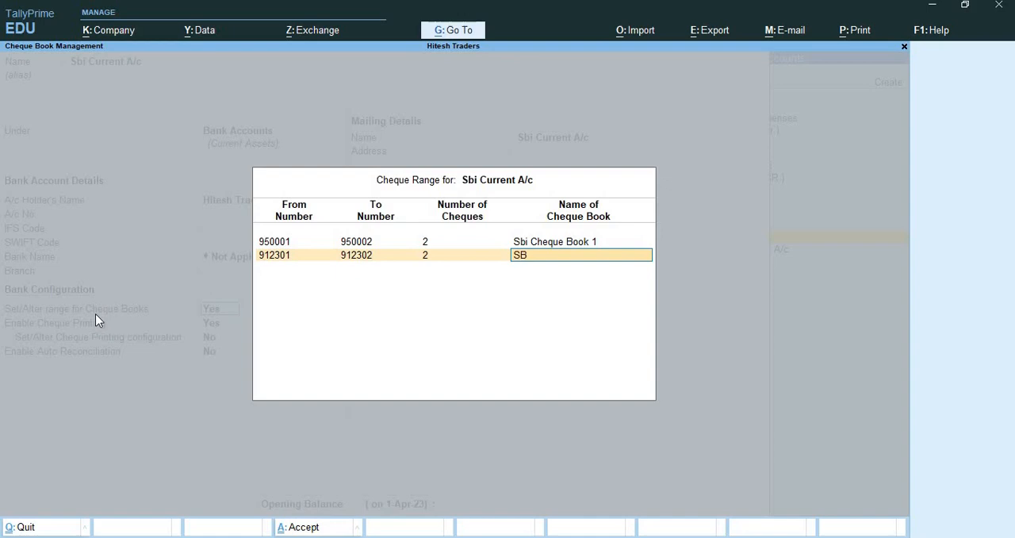
pyautogui.write('I Cheque Book 2')
pyautogui.press('Return')
# Set the Sbi Current A/c opening balance to 1,00,000 and save the altered ledger.
pyautogui.press('Return')
pyautogui.press('Return')
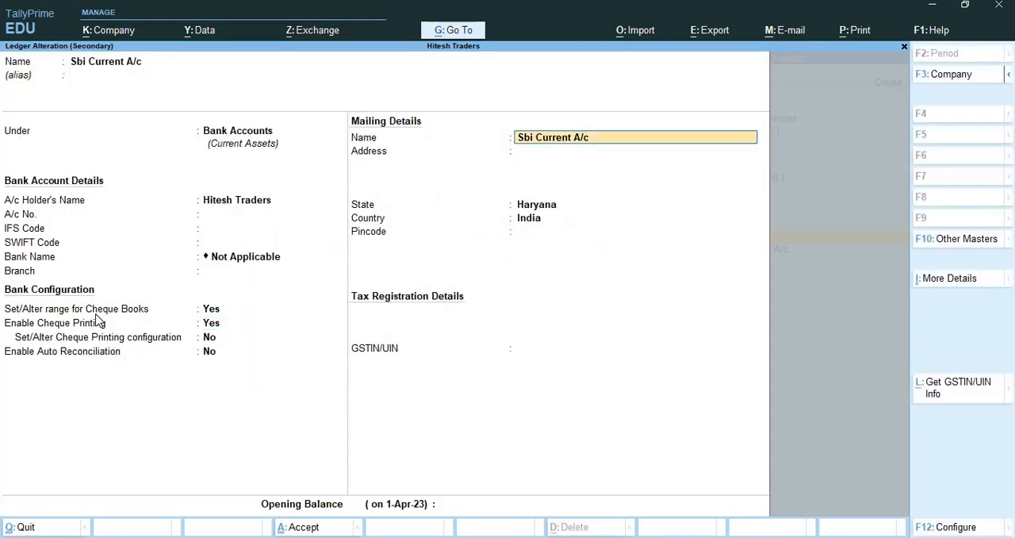
pyautogui.press('Return')
pyautogui.press('Return')
pyautogui.press('Return')
pyautogui.press('Return')
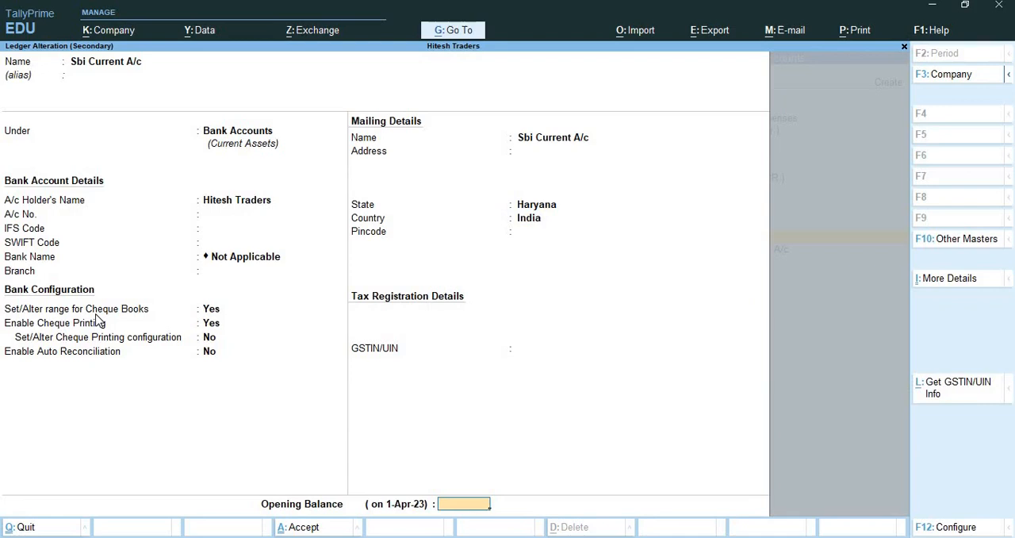
pyautogui.write('1,00,000')
pyautogui.press('Return')
pyautogui.press('Return')
# Allocate the 5,000 payment to cheque 912301 from SBI Cheque Book 2, dated 2-Apr-23, and save the voucher without narration.
pyautogui.press('Return')
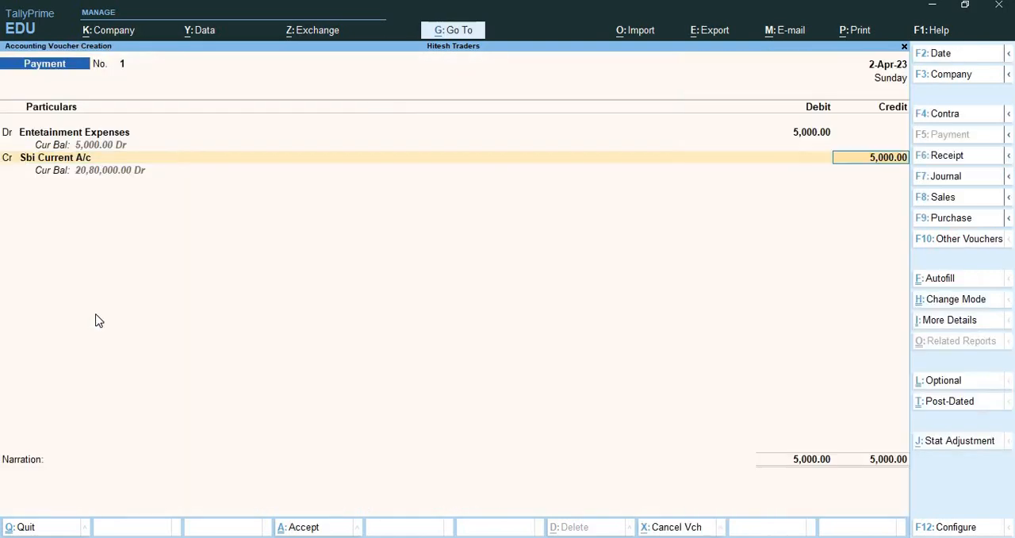
pyautogui.press('Return')
pyautogui.press('Return')
pyautogui.press('Return')
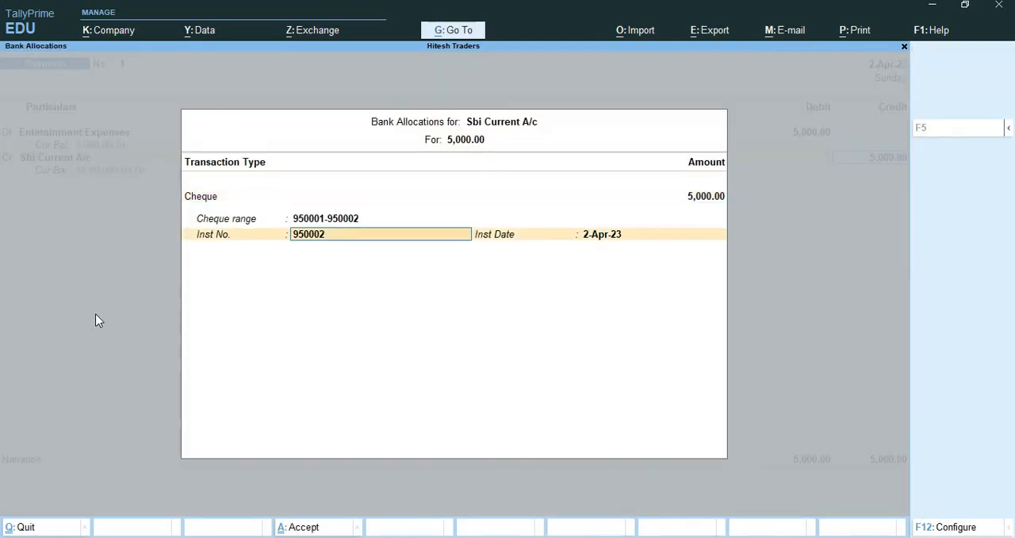
pyautogui.press('BackSpace')
pyautogui.press('Up')
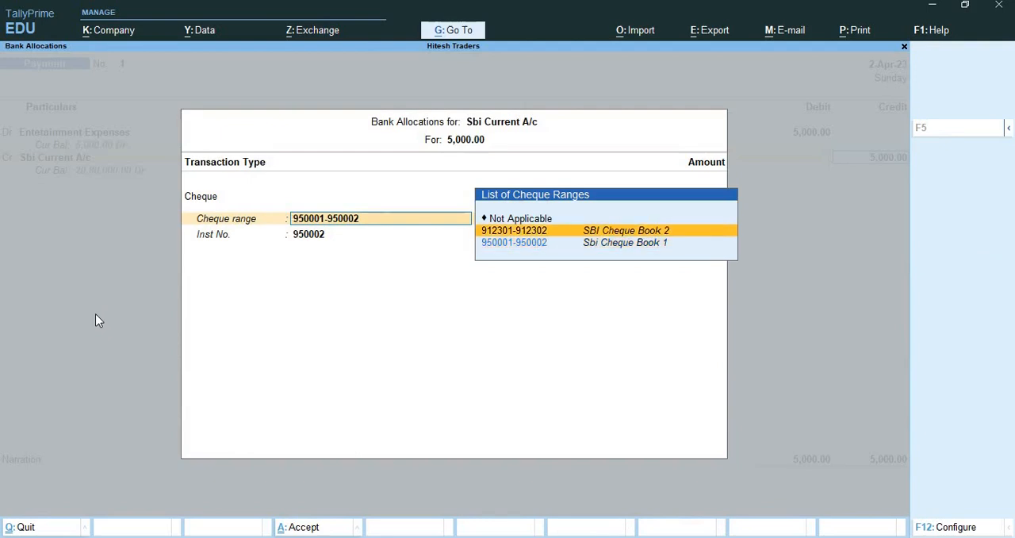
pyautogui.press('Return')
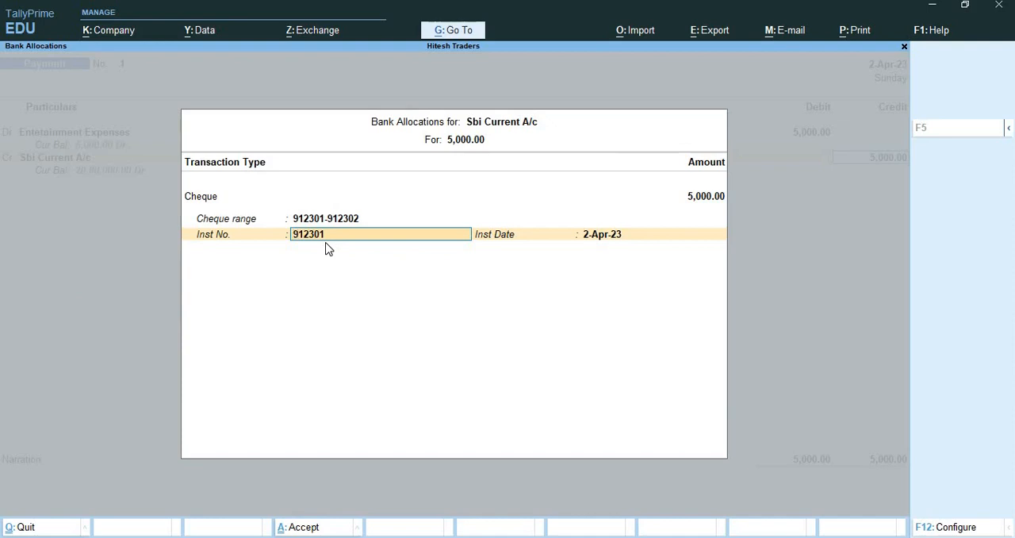
pyautogui.press('Return')
pyautogui.press('Return')
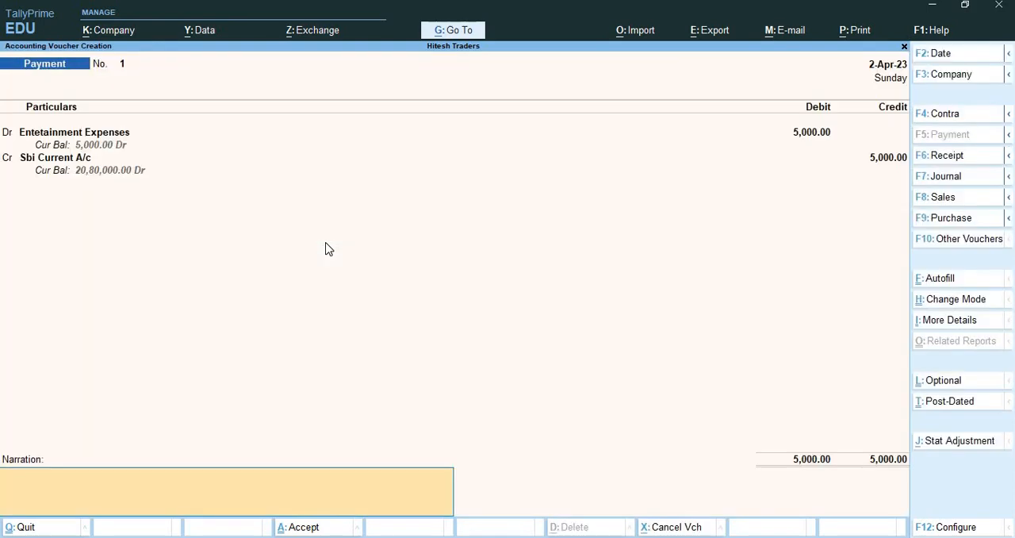
pyautogui.press('Return')
pyautogui.press('Return')
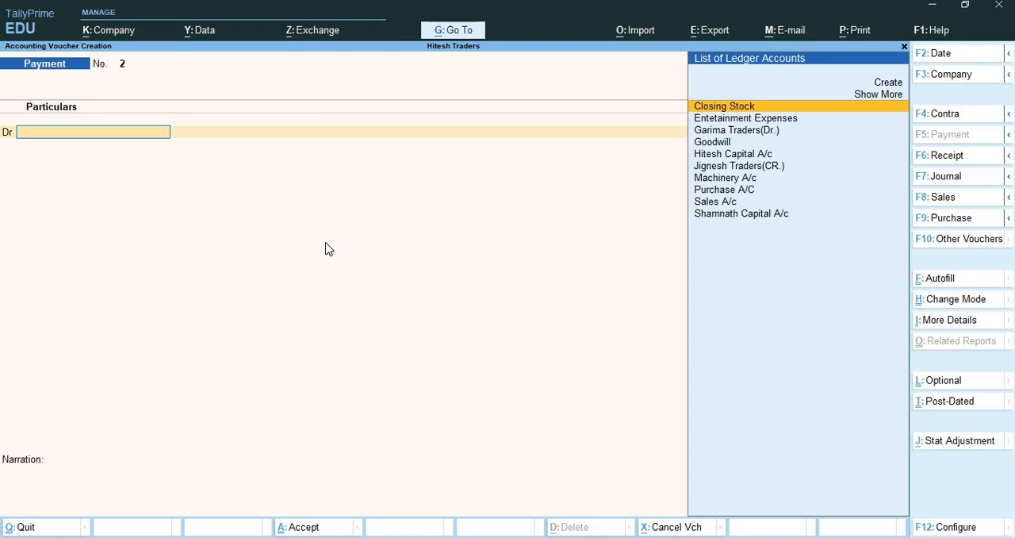
# Create a "Travelling Expense" ledger under Indirect Expenses and debit it with 7,500 in the new payment voucher.
pyautogui.hotkey('alt', 'c')
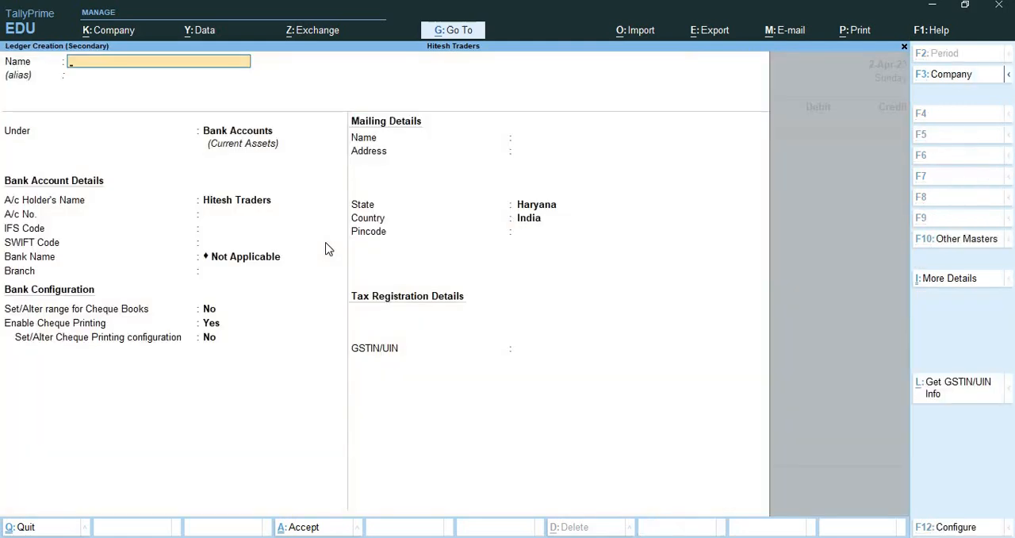
pyautogui.write('Travelling Expense')
pyautogui.press('Return')
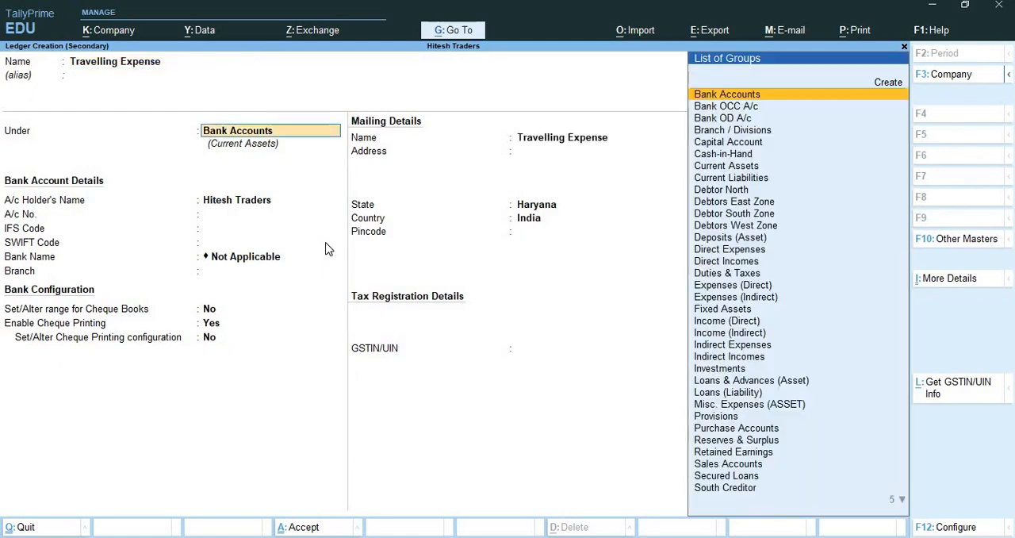
pyautogui.press('BackSpace')
pyautogui.write('Ind')
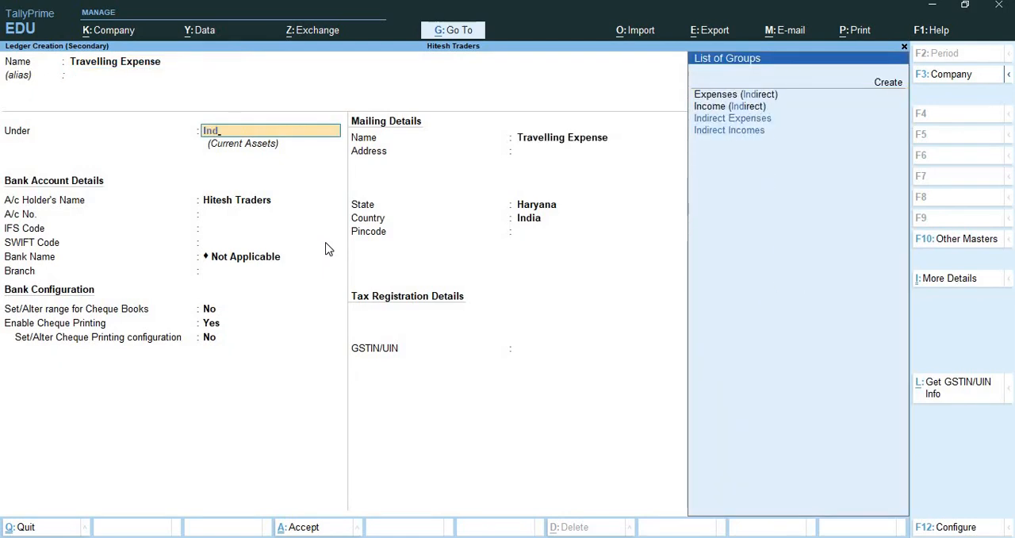
pyautogui.press('Return')
pyautogui.press('Return')
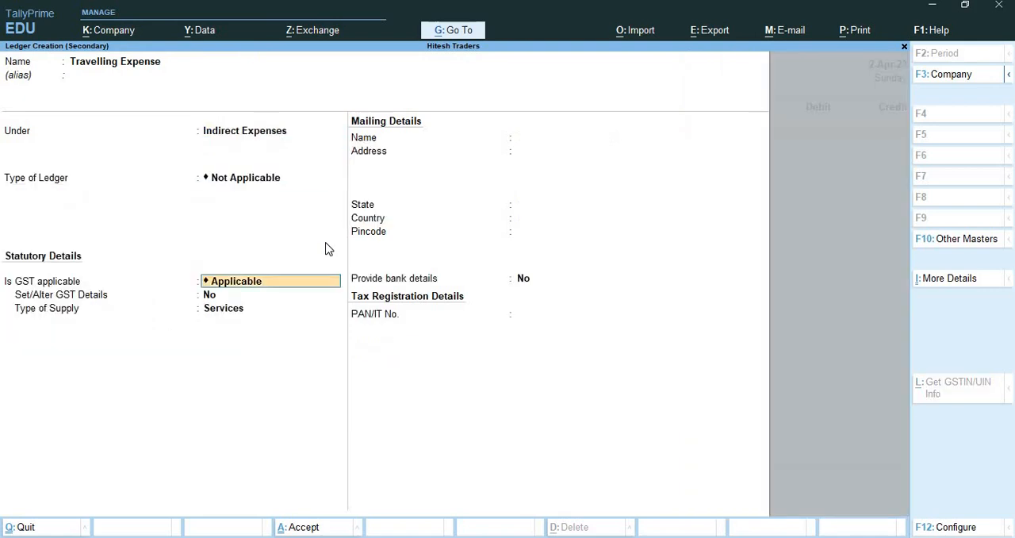
pyautogui.hotkey('ctrl', 'a')
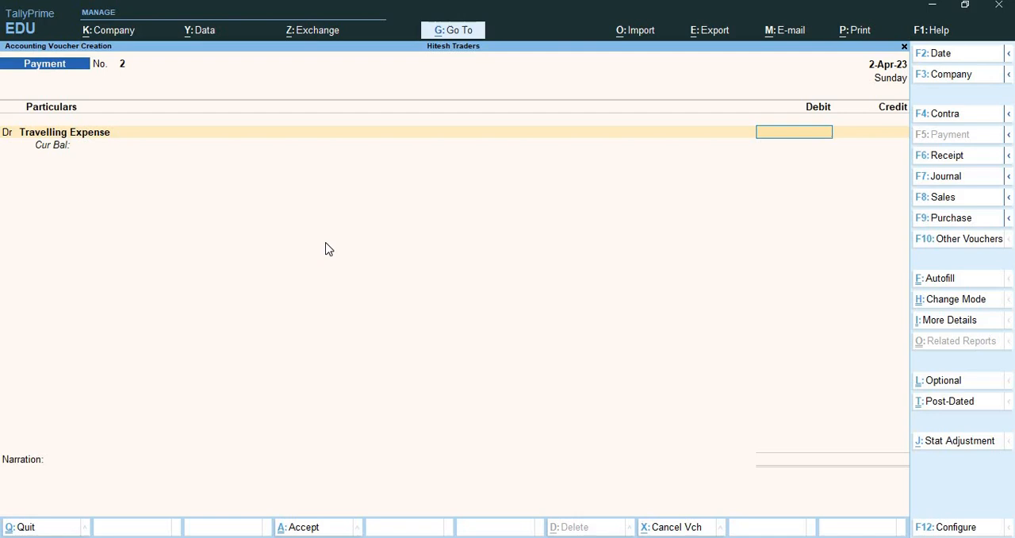
pyautogui.write('7500')
pyautogui.press('Return')
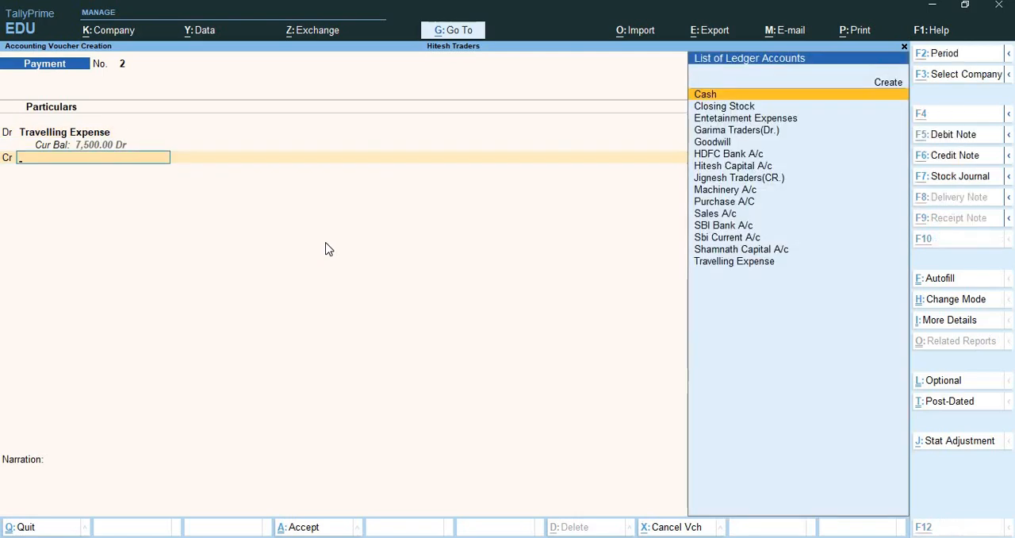
# Begin creating a "Kotak Bank Current A/c" ledger under Bank Accounts for the credit line.
pyautogui.hotkey('alt', 'c')
pyautogui.write('Kotak')
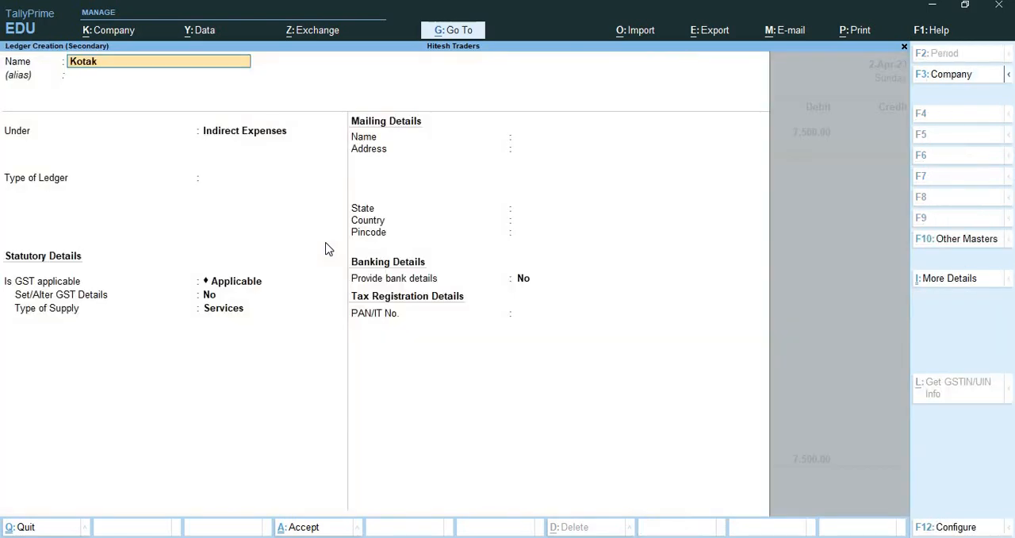
pyautogui.write(' Bank Current A/c')
pyautogui.press('Return')
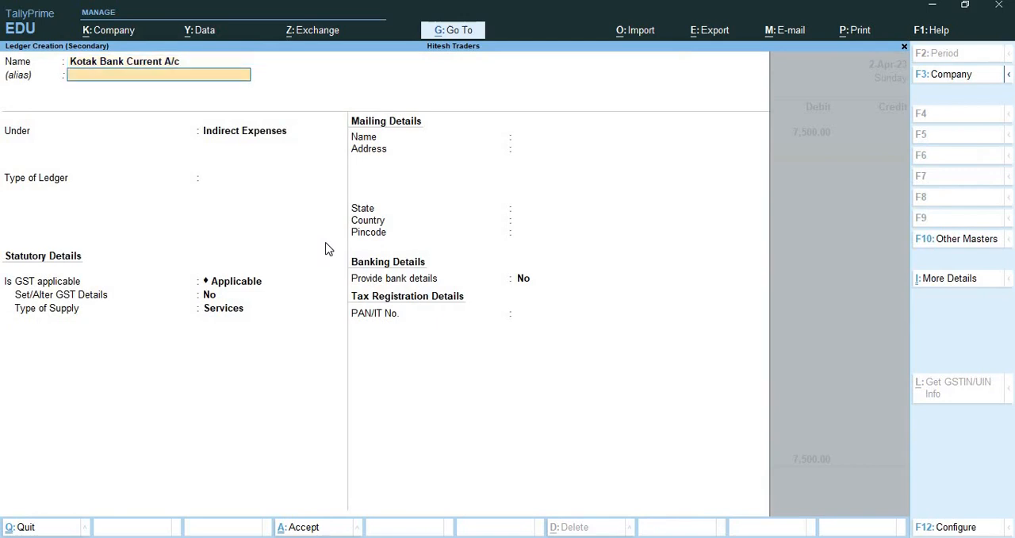
pyautogui.press('Return')
pyautogui.write('Bank')
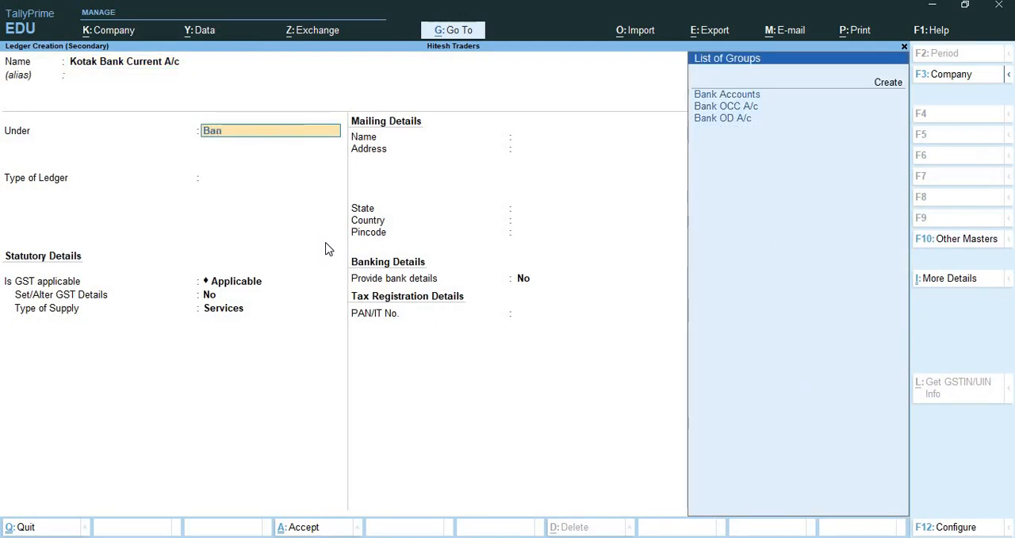
pyautogui.press('Return')
# Place the Kotak Bank Current A/c ledger under Bank Accounts and enable setting its cheque book range.
pyautogui.press('Return')
pyautogui.press('Return')
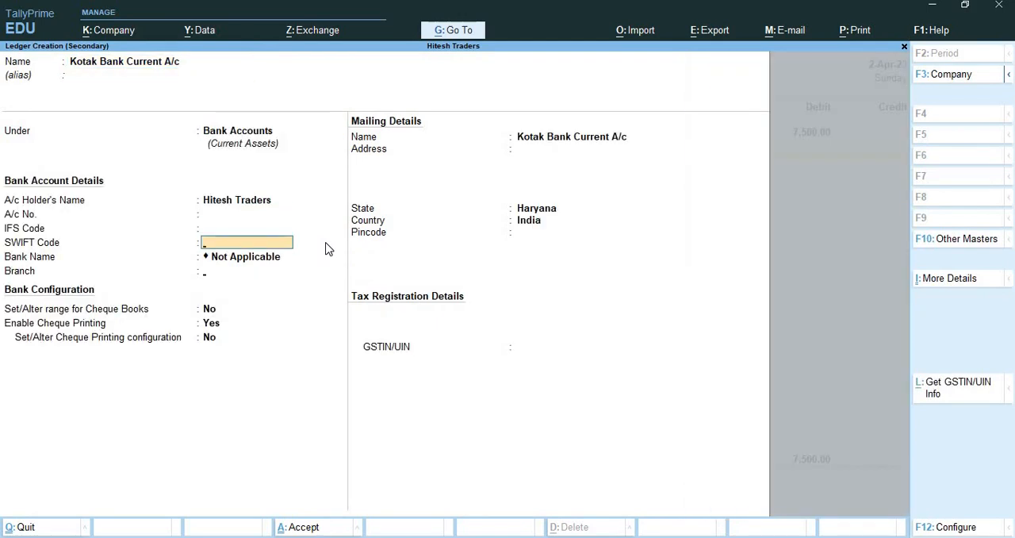
pyautogui.press('Return')
pyautogui.press('Return')
pyautogui.write('yes')
# Define the cheque range 512101 to 512102 and name it "Kotak Cheque Book 1".
pyautogui.press('Return')
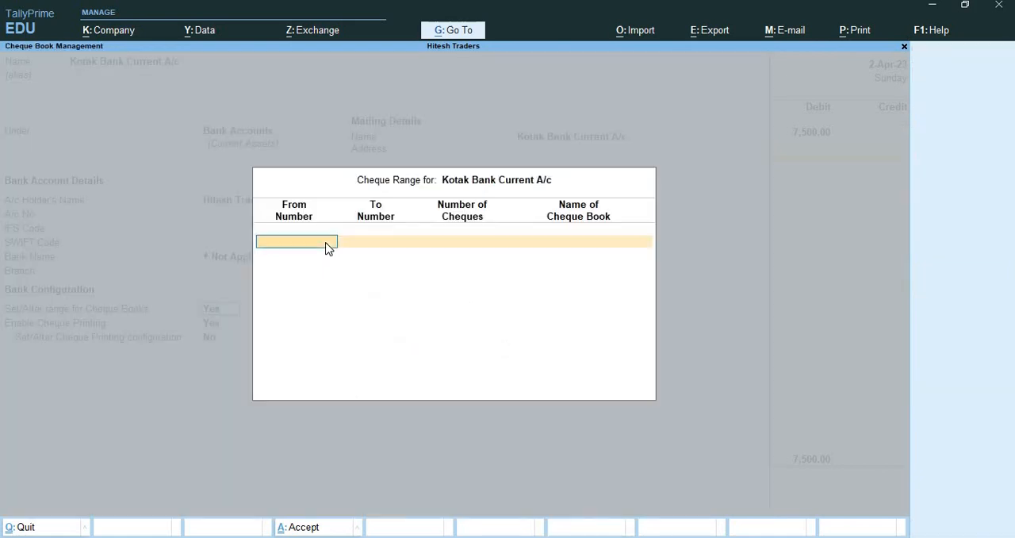
pyautogui.write('512101')
pyautogui.press('Return')
pyautogui.write('512102')
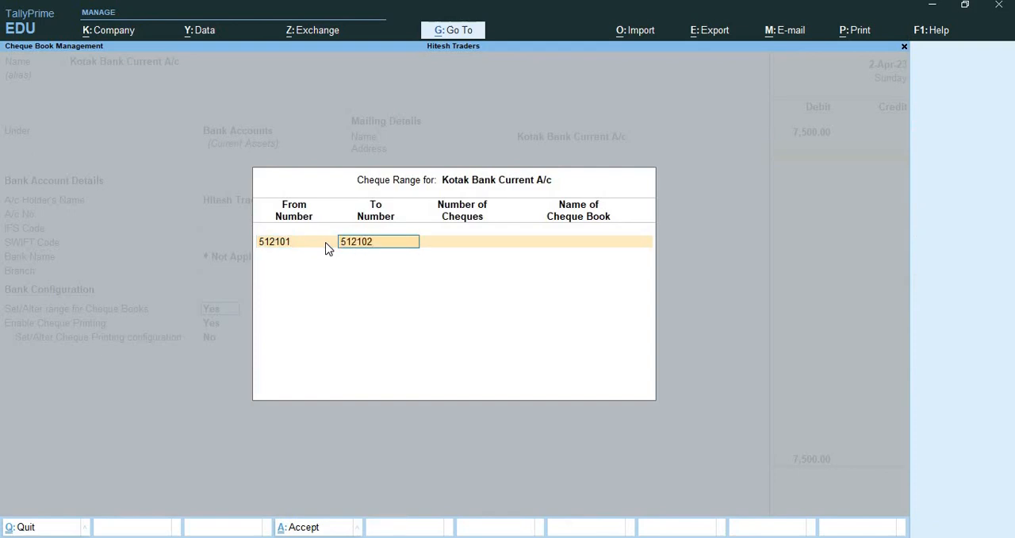
pyautogui.press('Return')
pyautogui.press('Return')
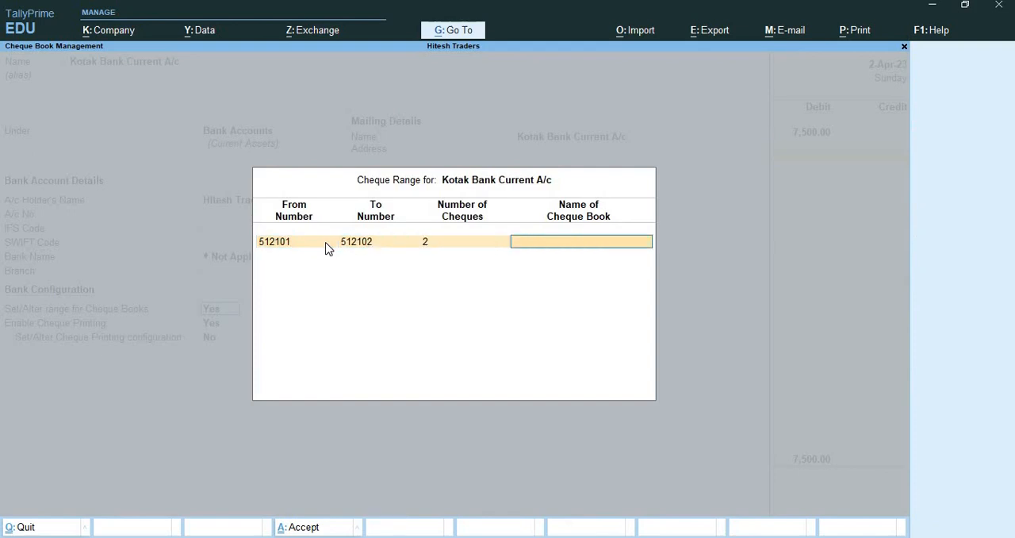
pyautogui.write('Kotak Cheque Book 144')
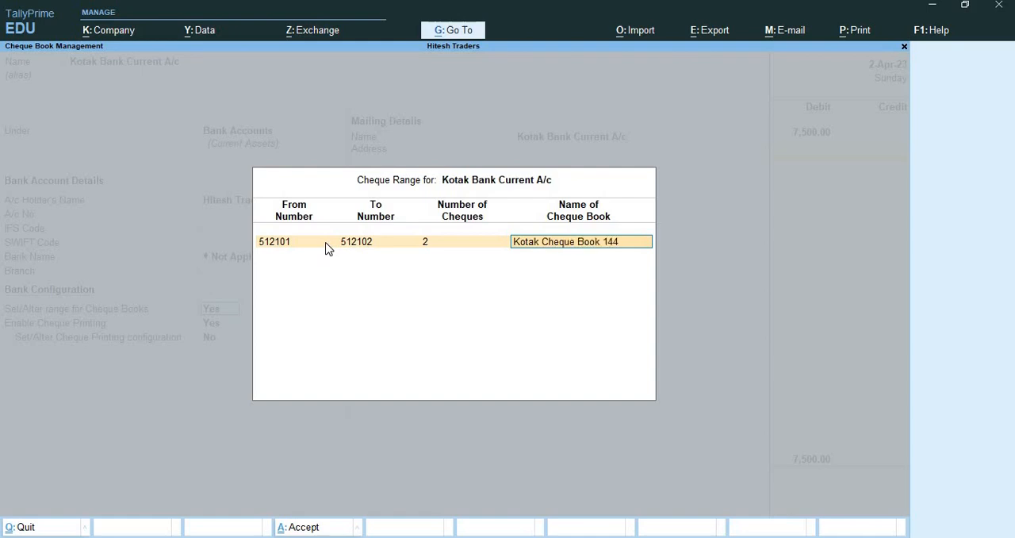
pyautogui.press('BackSpace')
pyautogui.press('BackSpace')
pyautogui.press('Return')
# Save the Kotak Bank ledger without a GSTIN and use it on the payment voucher's credit line.
pyautogui.press('Return')
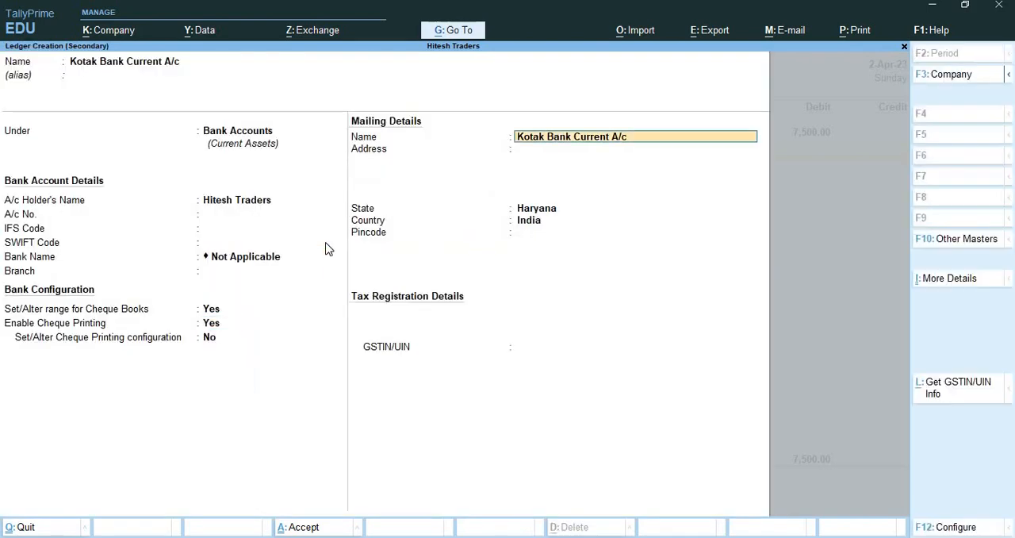
pyautogui.press('Return')
pyautogui.press('Return')
pyautogui.press('Return')
pyautogui.press('Return')
pyautogui.press('Return')
pyautogui.press('Return')
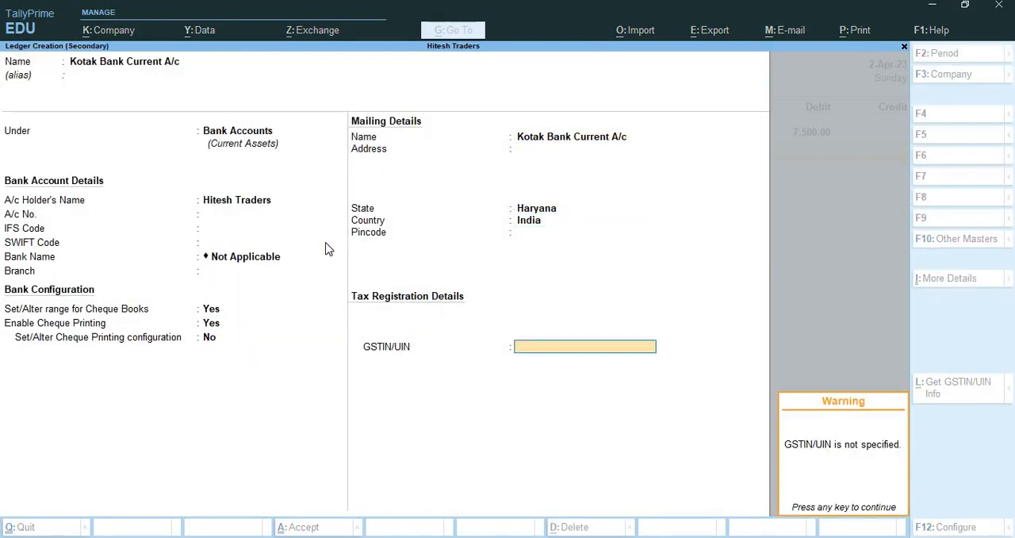
pyautogui.press('Return')
pyautogui.press('Return')
pyautogui.press('Return')
pyautogui.press('Return')
pyautogui.press('Escape')
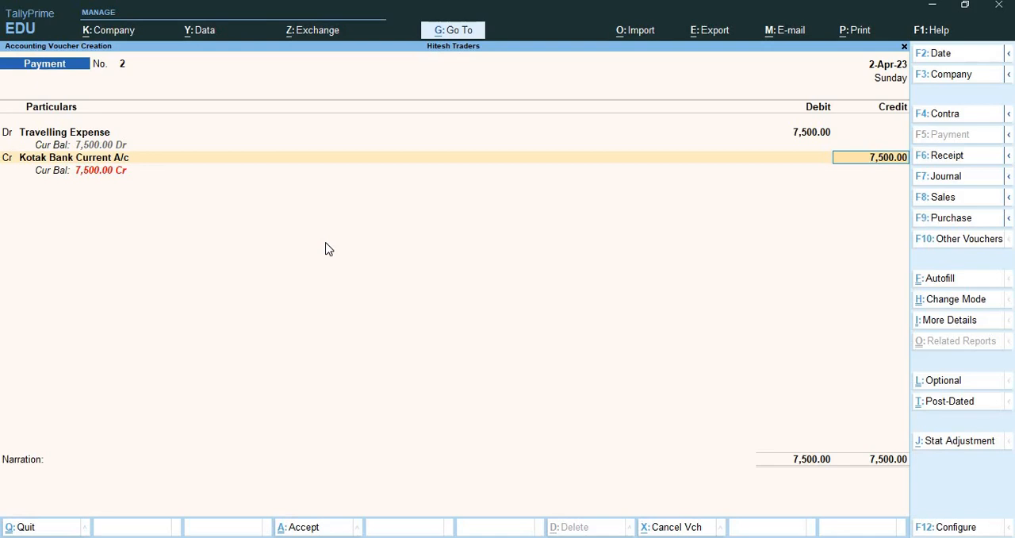
# Return to the voucher's credit line and open the Kotak Bank Current A/c ledger for alteration.
pyautogui.press('Return')
pyautogui.press('Return')
pyautogui.press('Escape')
pyautogui.press('BackSpace')
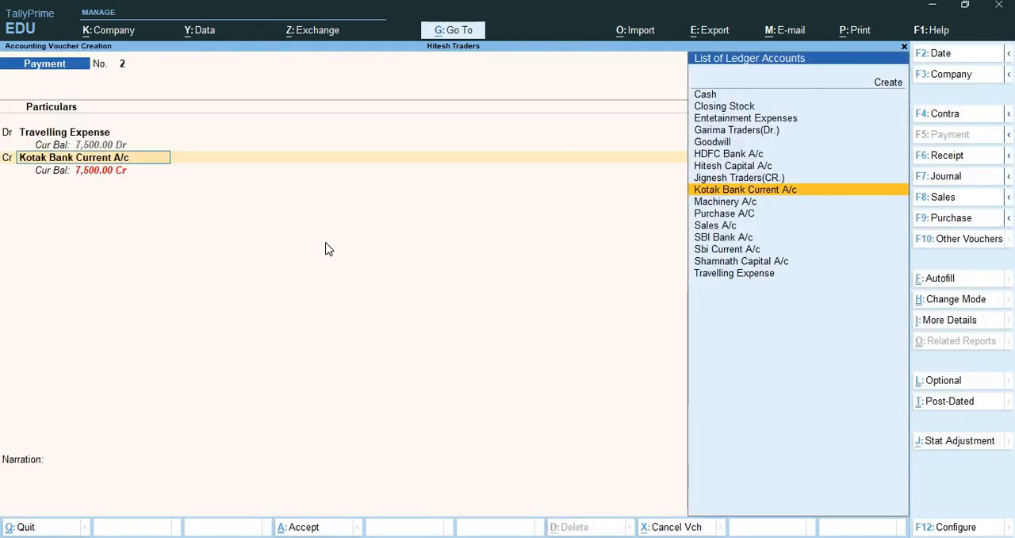
pyautogui.hotkey('ctrl', 'Return')
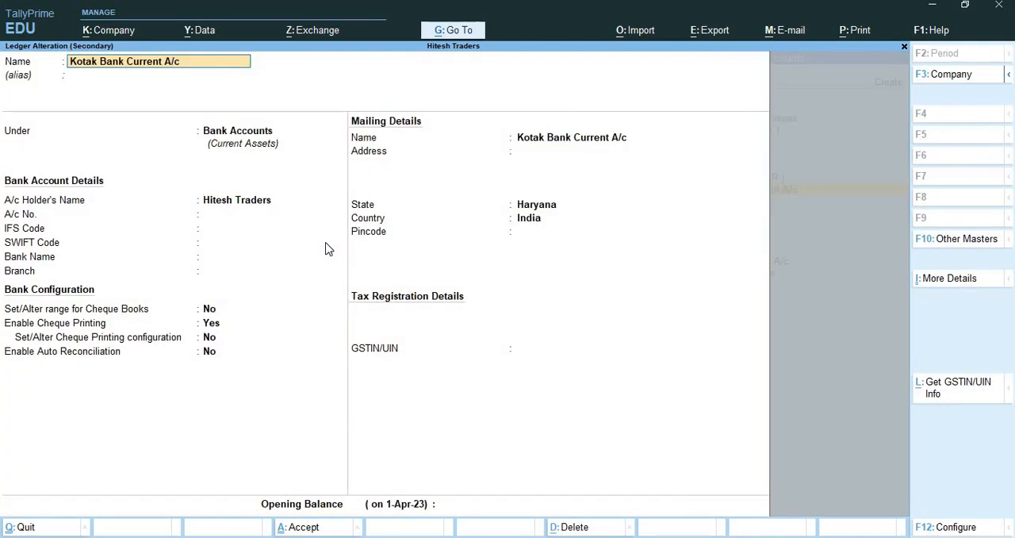
# Set the Kotak Bank Current A/c opening balance to 12,00,000 Dr and save the altered ledger.
pyautogui.press('Return')
pyautogui.press('Return')
pyautogui.press('Return')
pyautogui.press('Return')
pyautogui.press('Return')
pyautogui.press('Return')
pyautogui.press('Return')
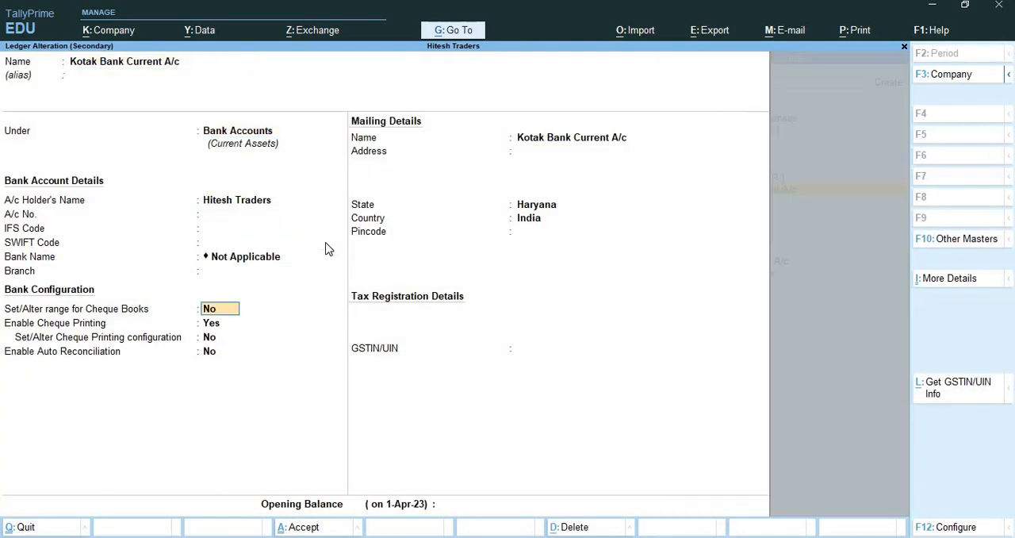
pyautogui.press('Return')
pyautogui.press('Return')
pyautogui.press('Return')
pyautogui.press('Return')
pyautogui.press('Return')
pyautogui.press('Return')
pyautogui.press('Return')
pyautogui.press('Return')
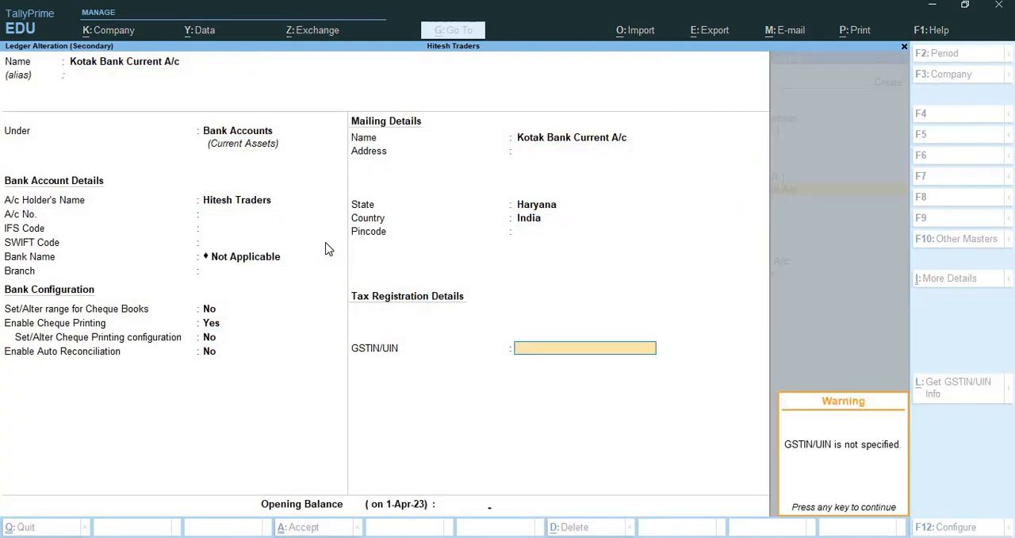
pyautogui.press('Return')
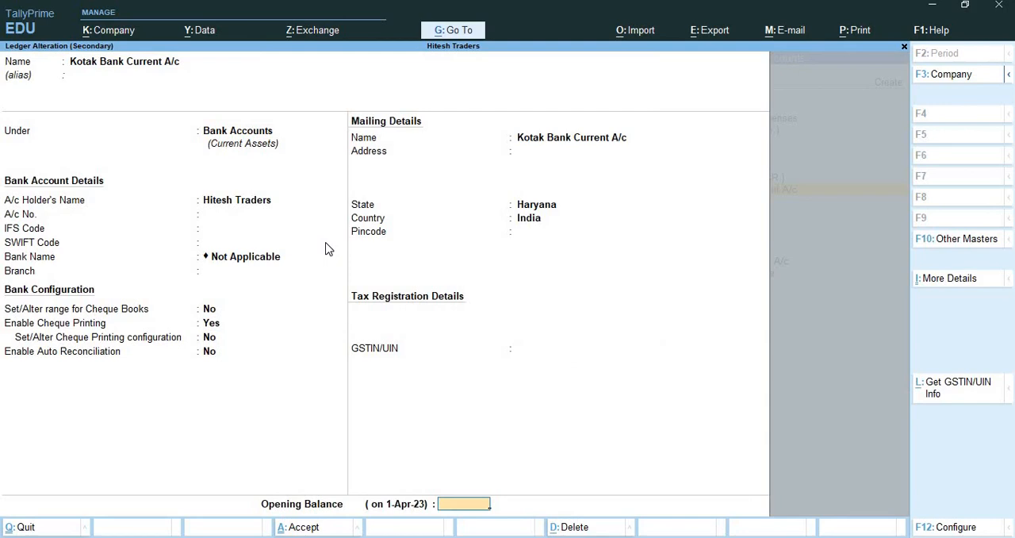
pyautogui.write('12,00,000')
pyautogui.press('Return')
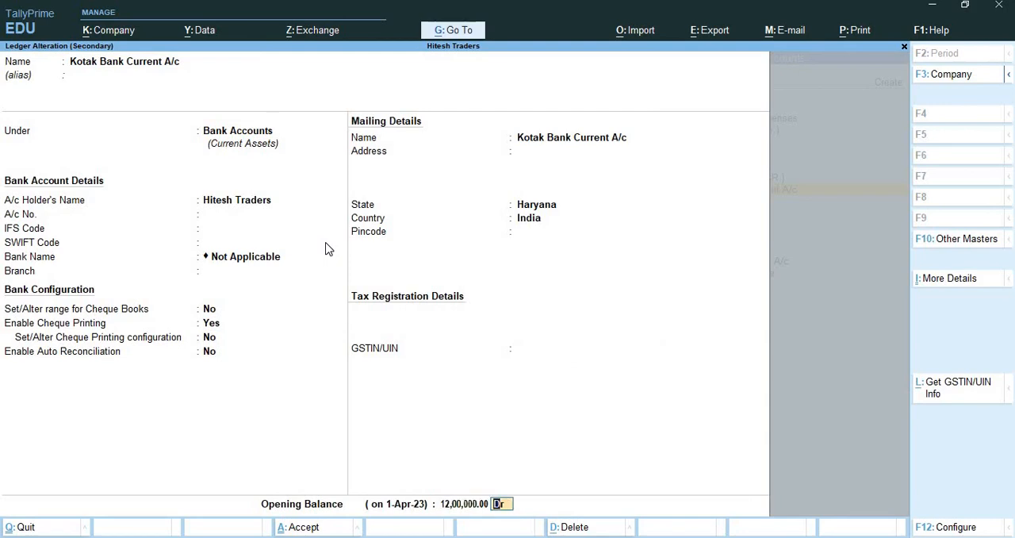
pyautogui.press('Return')
pyautogui.press('Return')
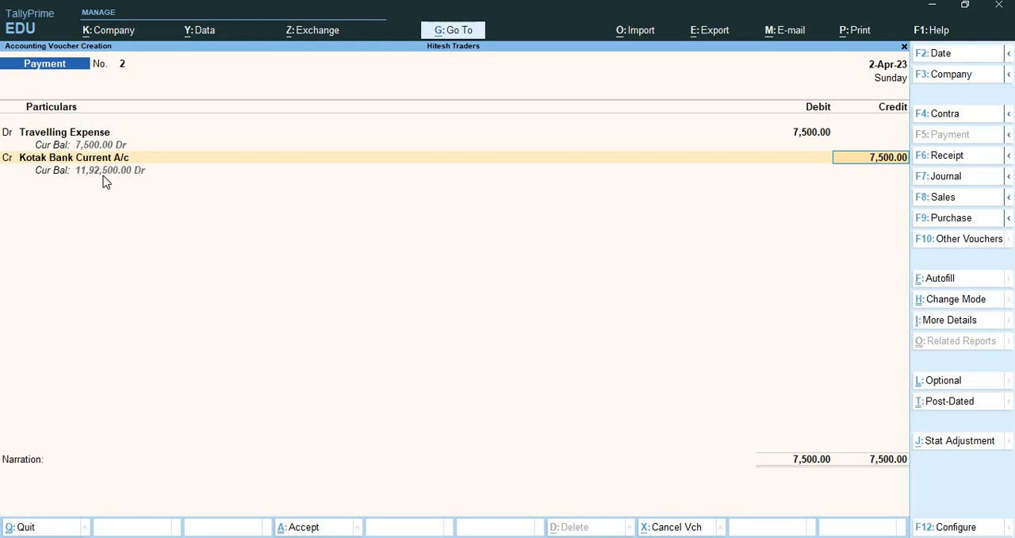
# Allocate the 7,500 payment to cheque 512101 dated 2-Apr-23 and save the voucher without narration.
pyautogui.press('Return')
pyautogui.press('Return')
pyautogui.press('Return')
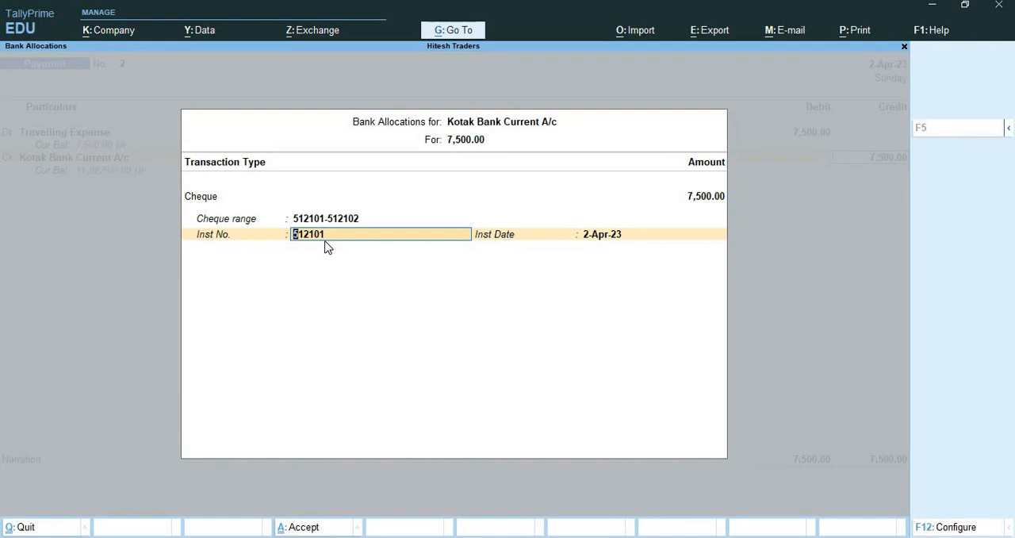
pyautogui.press('Return')
pyautogui.press('Return')
pyautogui.press('Return')
pyautogui.press('Return')
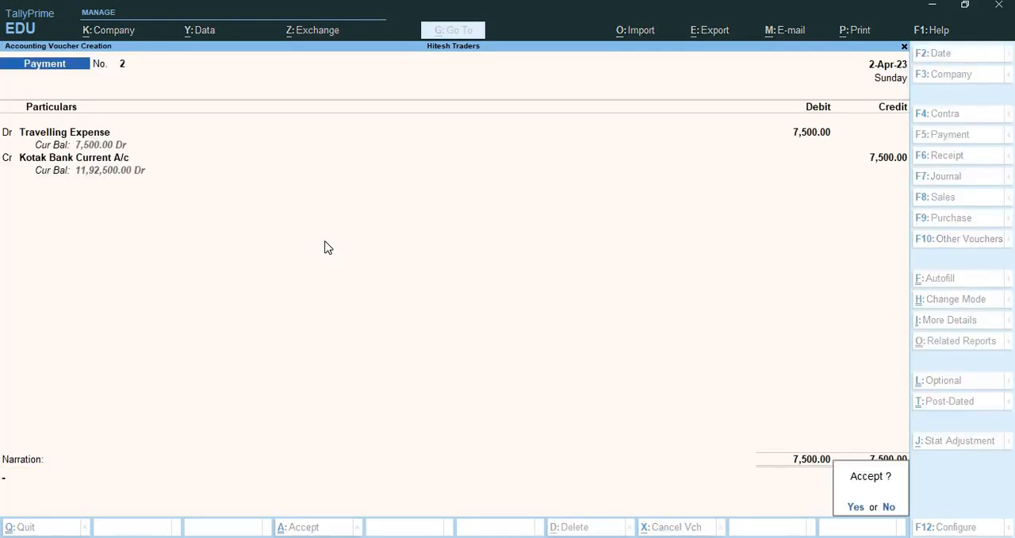
pyautogui.press('Return')
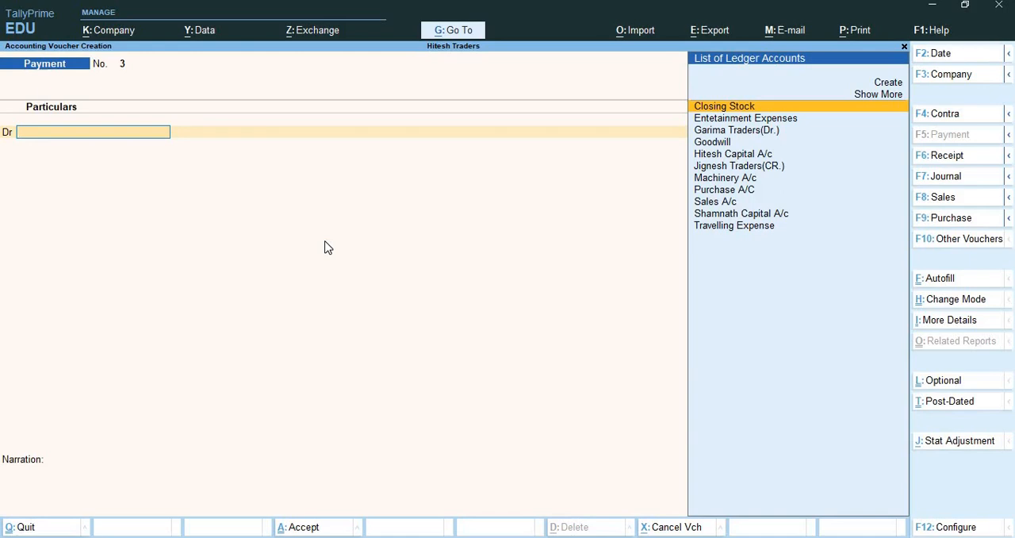
# Create a "Labour Charges" ledger under Indirect Expenses for the debit line of the new payment voucher.
pyautogui.hotkey('alt', 'c')
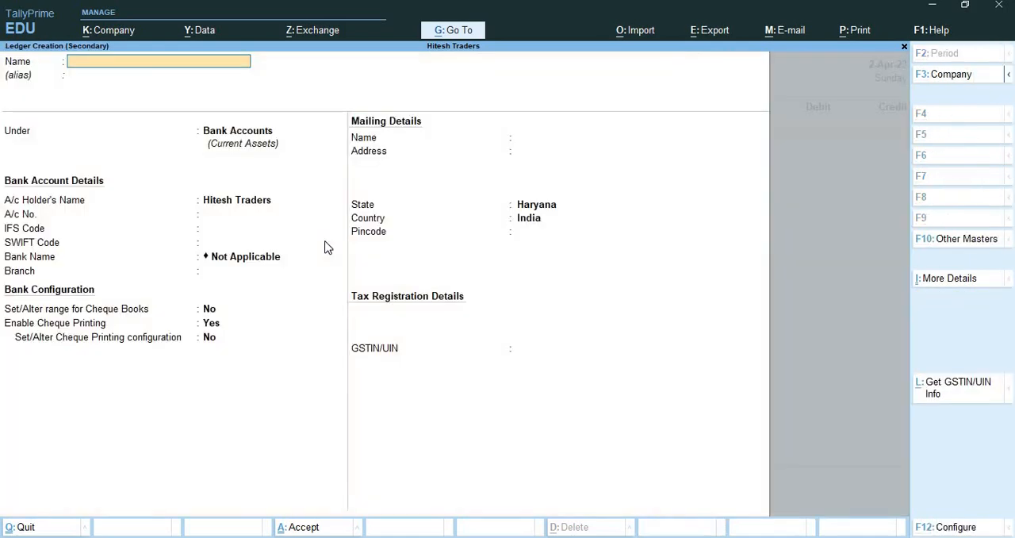
pyautogui.write('Labour Charges')
pyautogui.press('Return')
pyautogui.press('Return')
pyautogui.write('Ind')
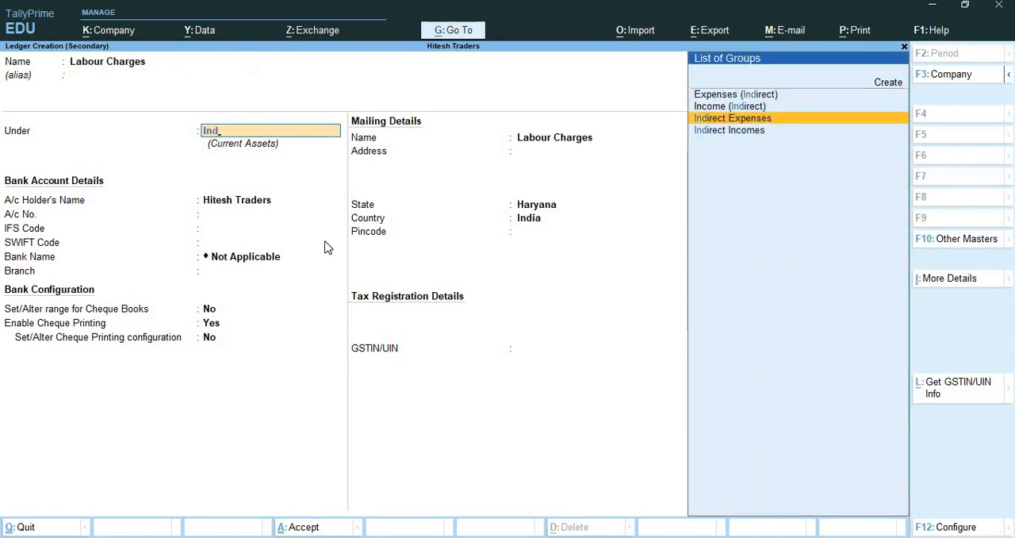
pyautogui.press('Return')
pyautogui.hotkey('ctrl', 'a')
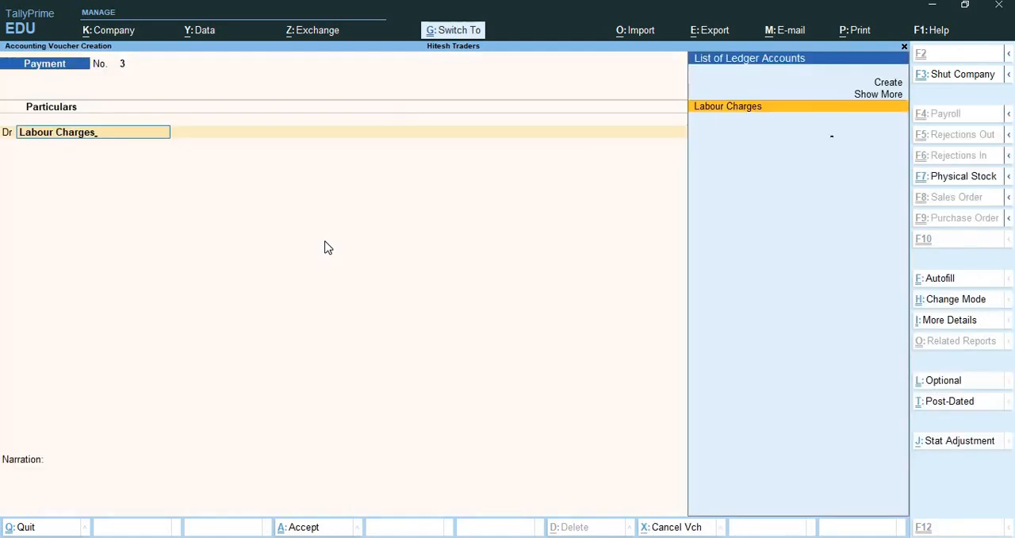
# Debit Labour Charges with 2,500 and credit the same amount to Kotak Bank Current A/c.
pyautogui.press('Return')
pyautogui.write('2500')
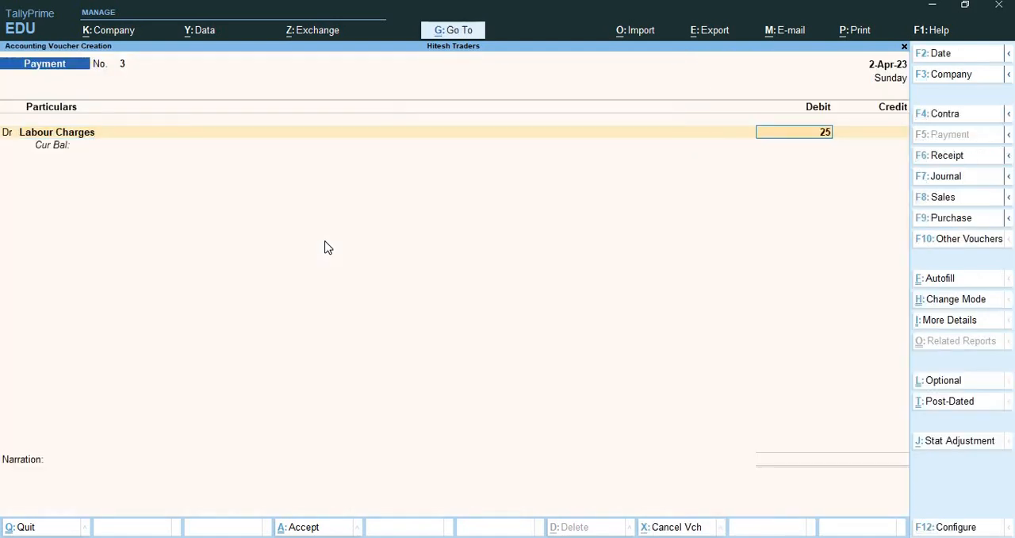
pyautogui.press('Return')
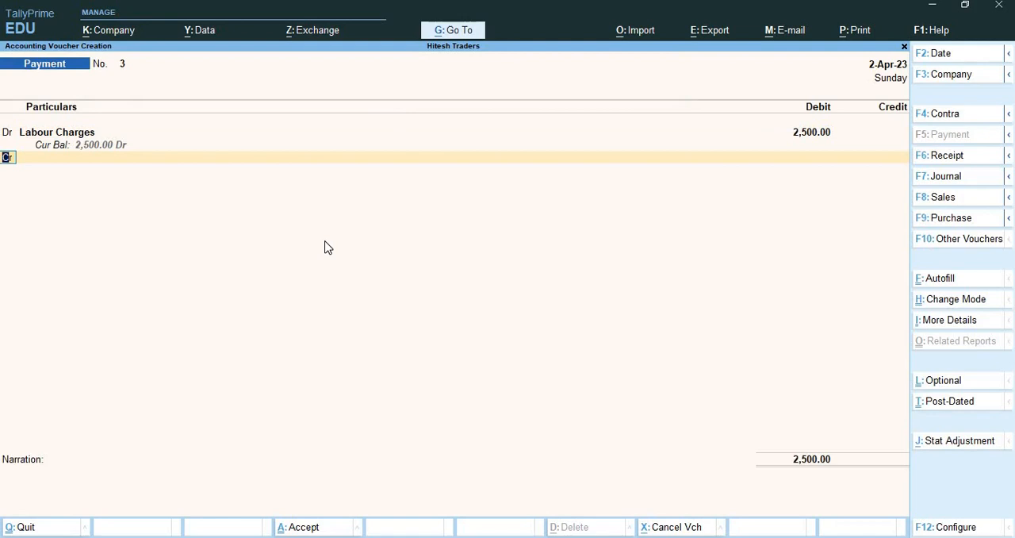
pyautogui.press('Return')
pyautogui.write('kot')
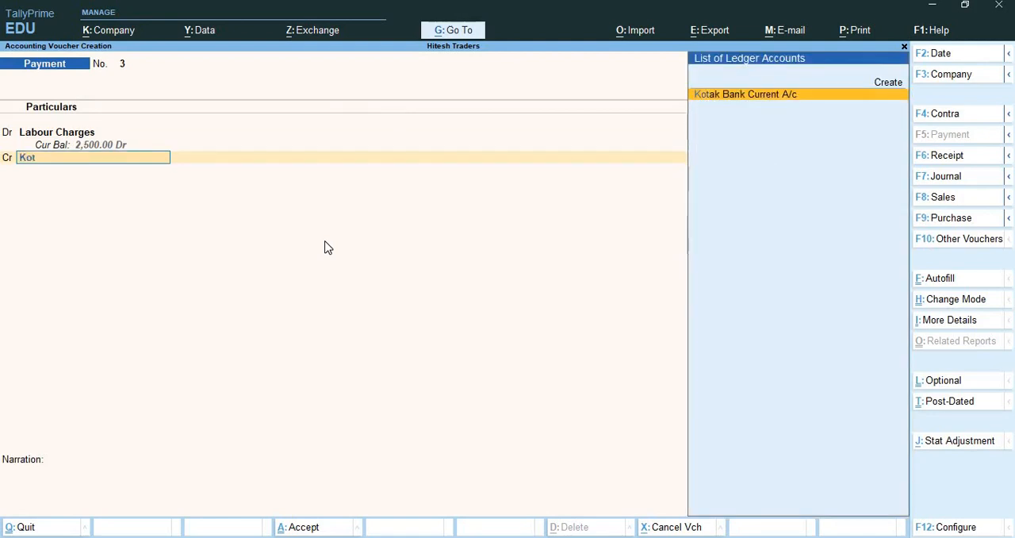
pyautogui.press('Return')
# Allocate the 2,500 payment to cheque 512102 dated 2-Apr-23 and save the voucher without narration.
pyautogui.press('Return')
pyautogui.press('Return')
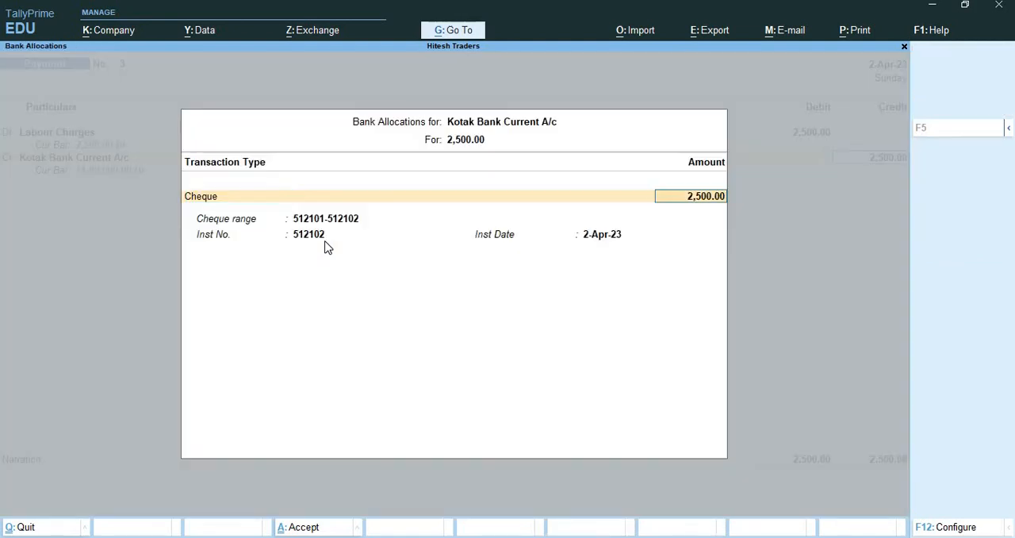
pyautogui.press('Return')
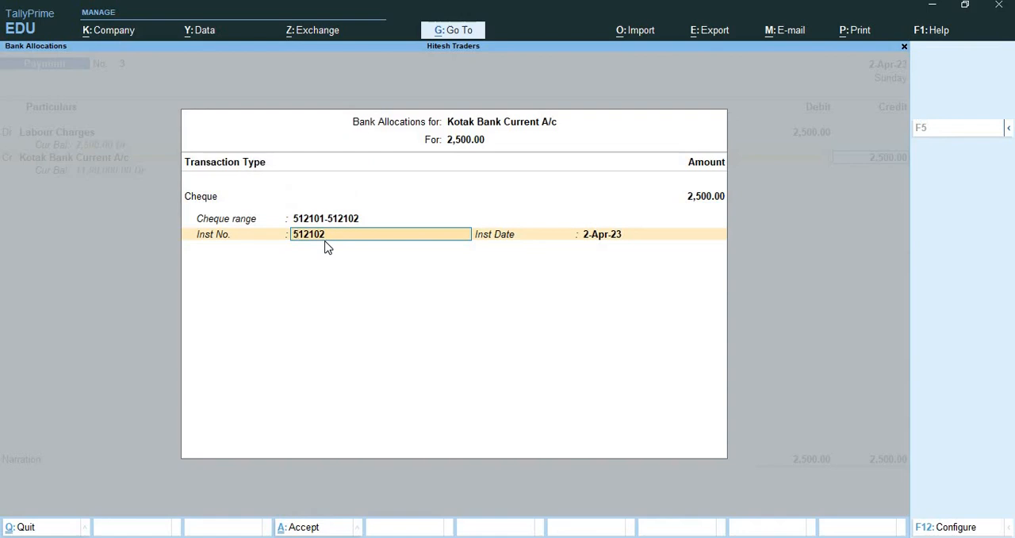
pyautogui.press('Return')
pyautogui.press('Return')
pyautogui.press('Return')
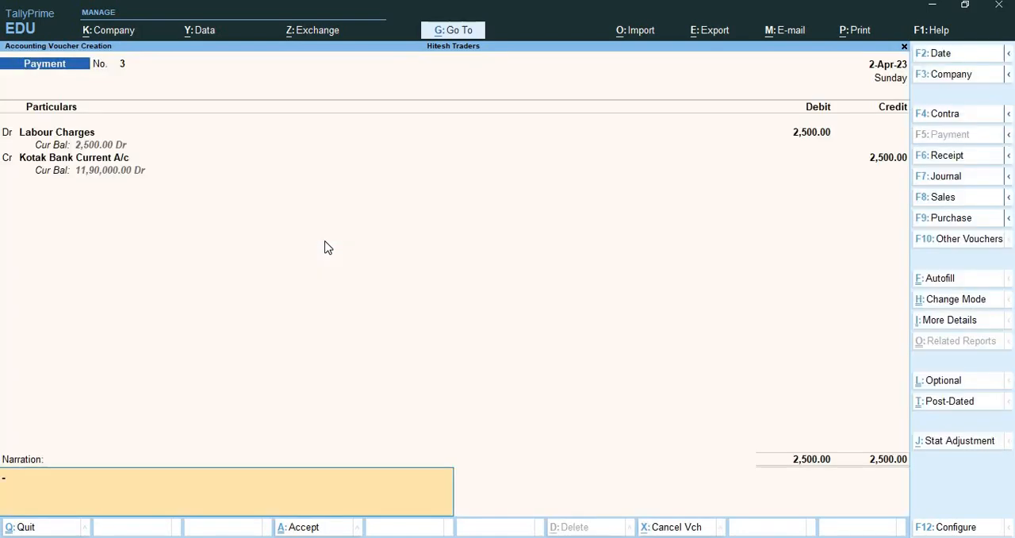
pyautogui.press('Return')
pyautogui.press('Return')
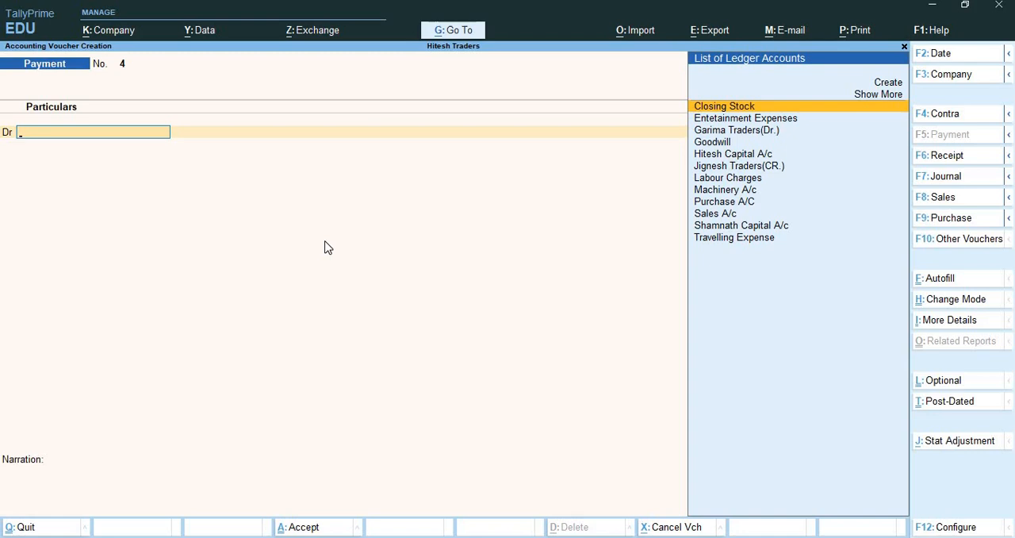
# Start a sales voucher in Item Invoice mode with reference number 2 dated 2-Apr-23.
pyautogui.press('F8')
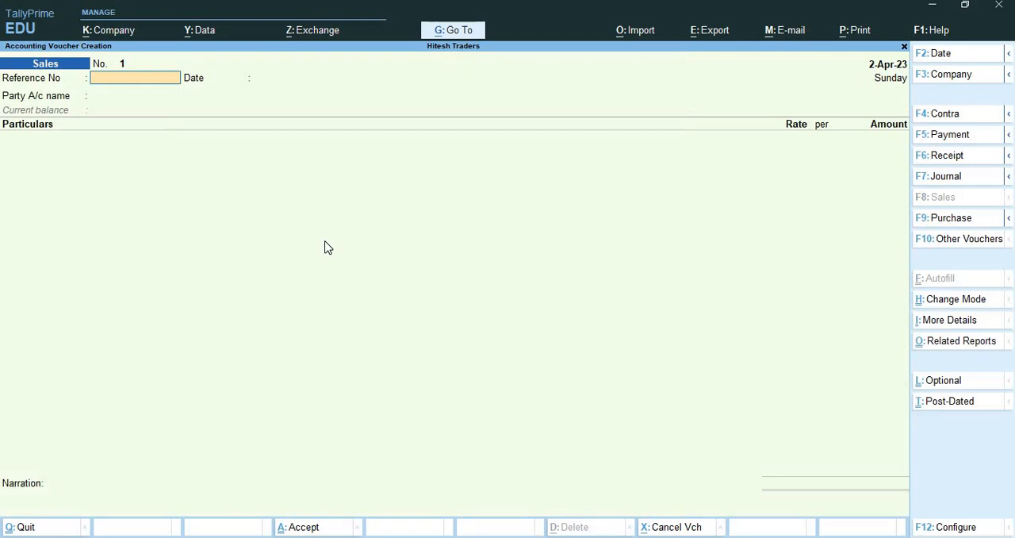
pyautogui.hotkey('ctrl', 'h')
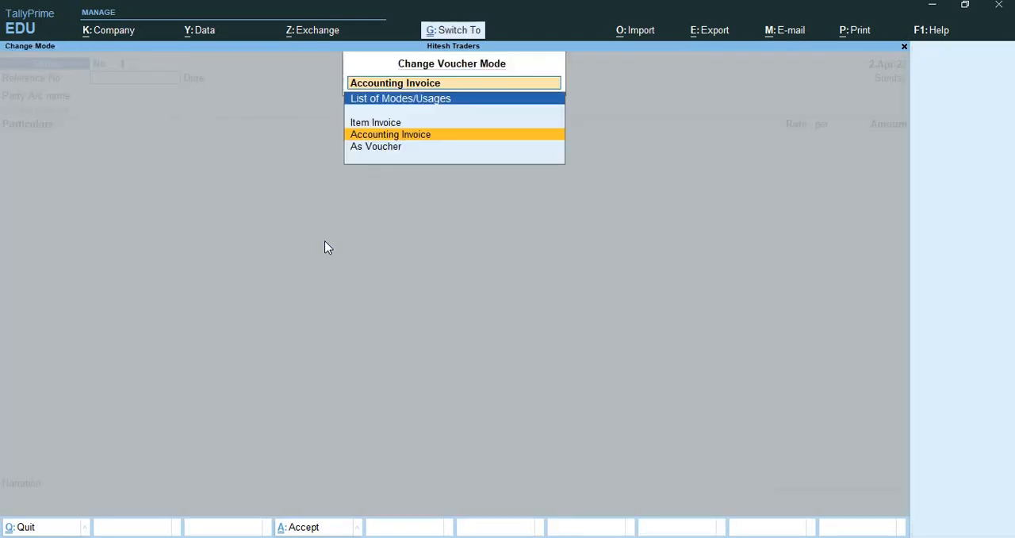
pyautogui.press('Up')
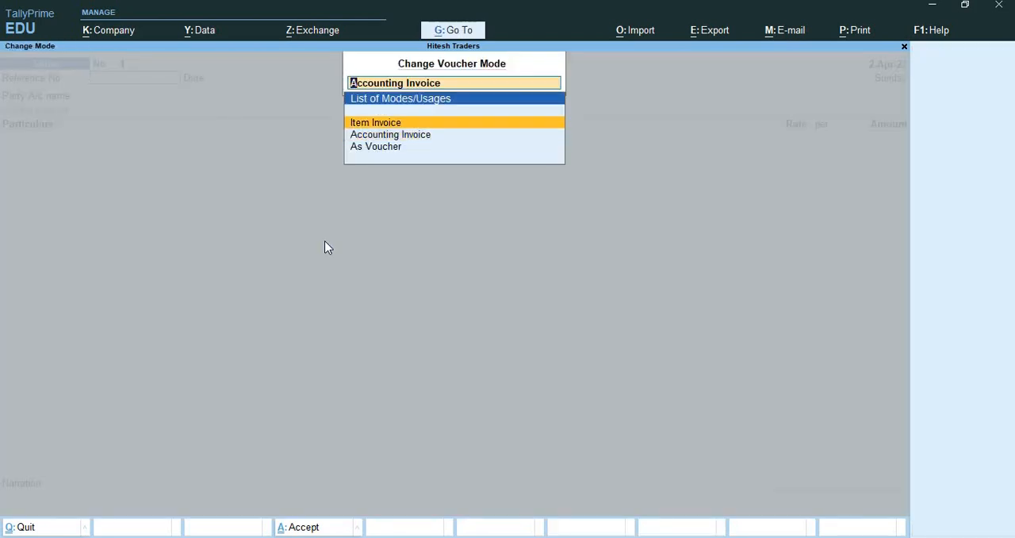
pyautogui.press('Return')
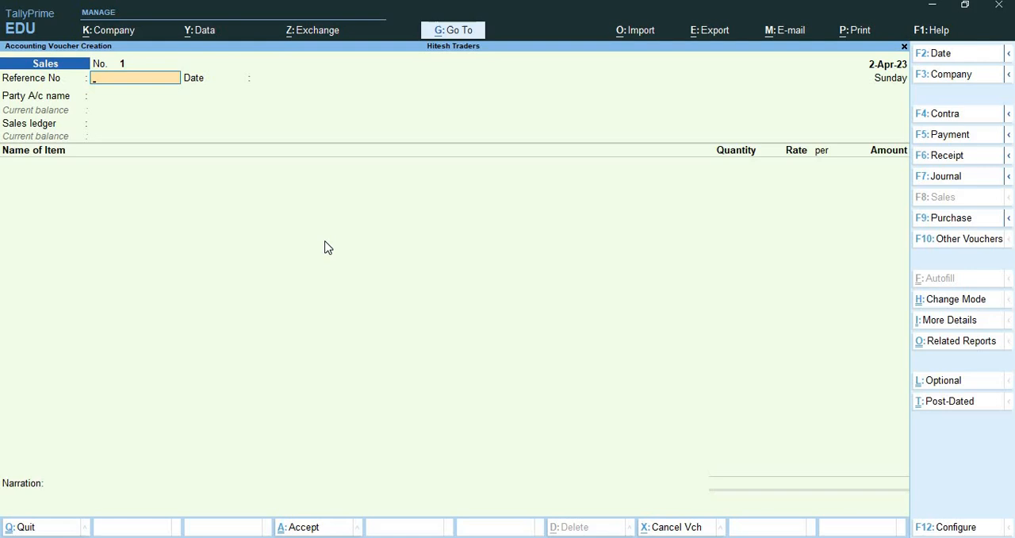
pyautogui.write('2')
pyautogui.press('Return')
pyautogui.press('Return')
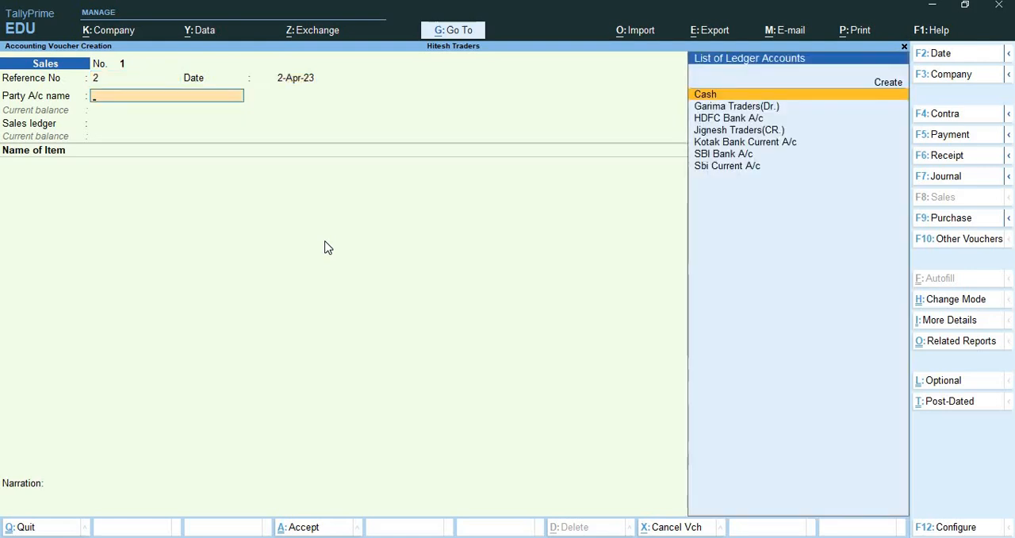
# Create a "Keshav Mobile Zone" ledger under Sundry Debtors as the sales voucher's party, keeping the default mailing and tax details.
pyautogui.hotkey('alt', 'c')
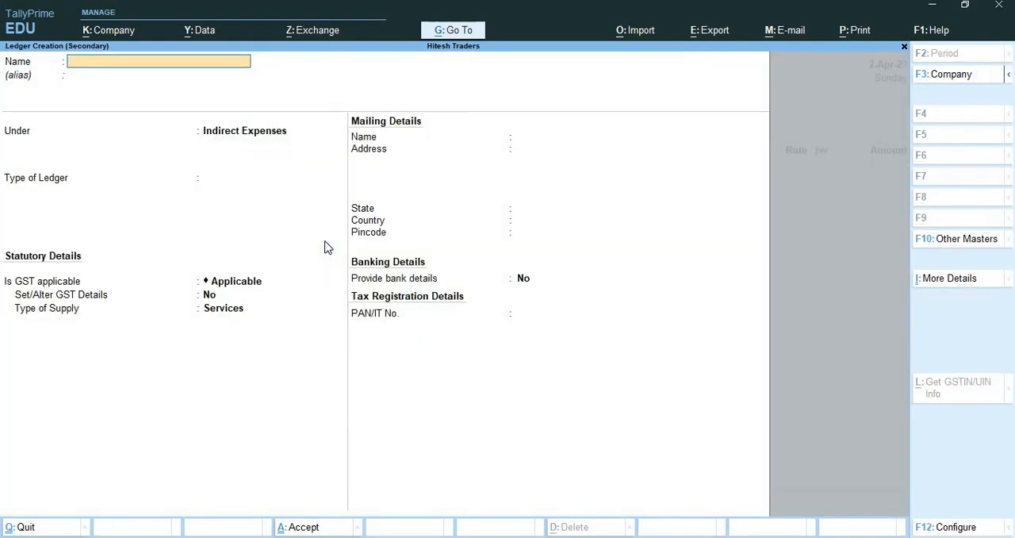
pyautogui.write('Keshav mobile Zone')
pyautogui.press('Return')
pyautogui.press('Return')
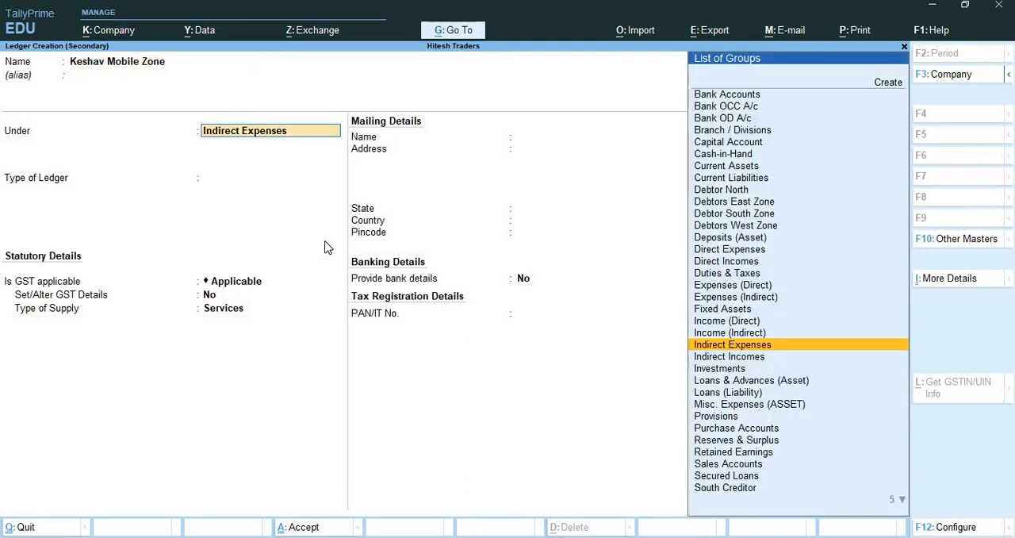
pyautogui.write('Sun')
pyautogui.press('Down')
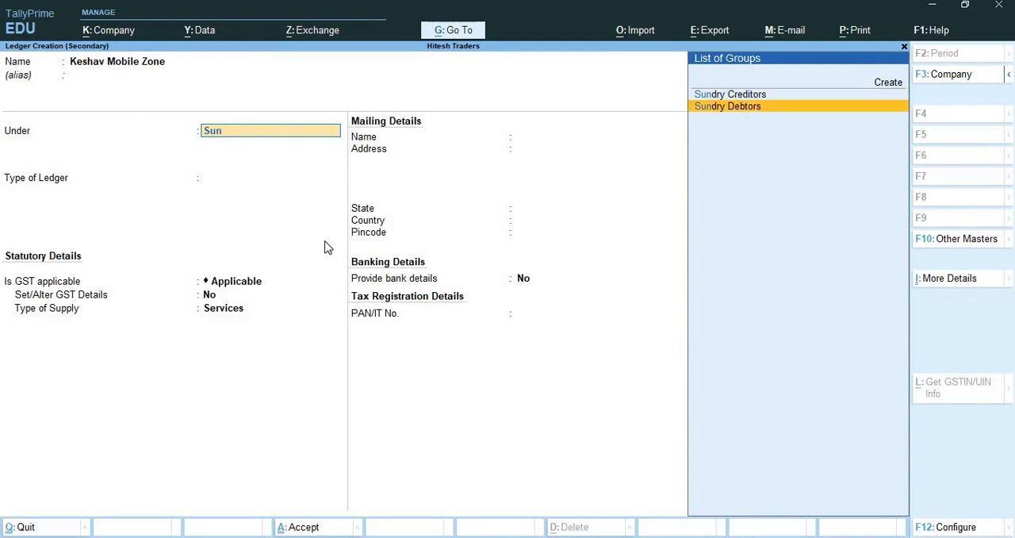
pyautogui.press('Return')
pyautogui.press('Return')
# Accept the party with blank dispatch details and choose Sales A/c as the sales ledger.
pyautogui.press('Return')
pyautogui.press('Return')
pyautogui.press('Return')
pyautogui.press('Return')
pyautogui.press('Return')
pyautogui.press('Return')
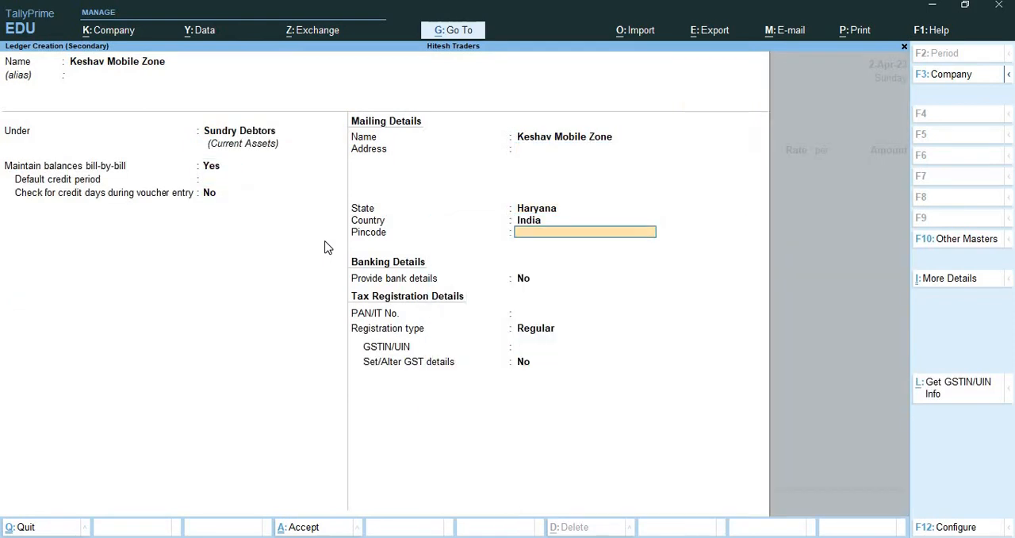
pyautogui.hotkey('ctrl', 'a')
pyautogui.press('Return')
pyautogui.press('Return')
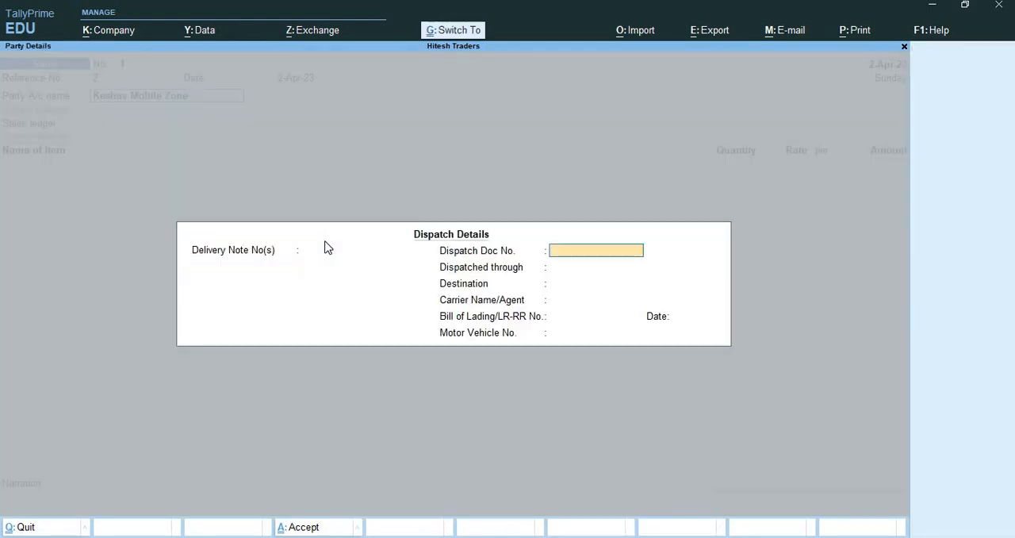
pyautogui.hotkey('ctrl', 'a')
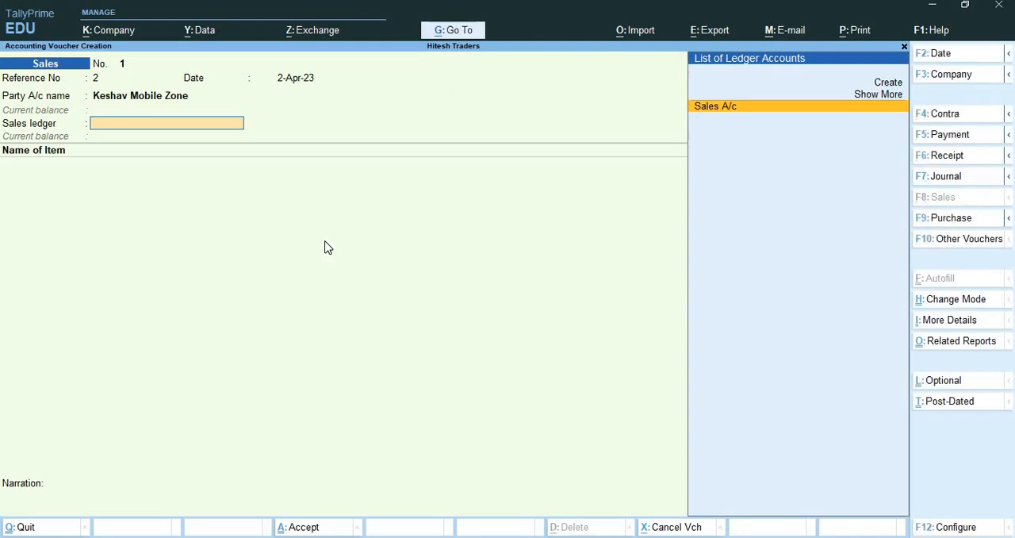
pyautogui.press('Return')
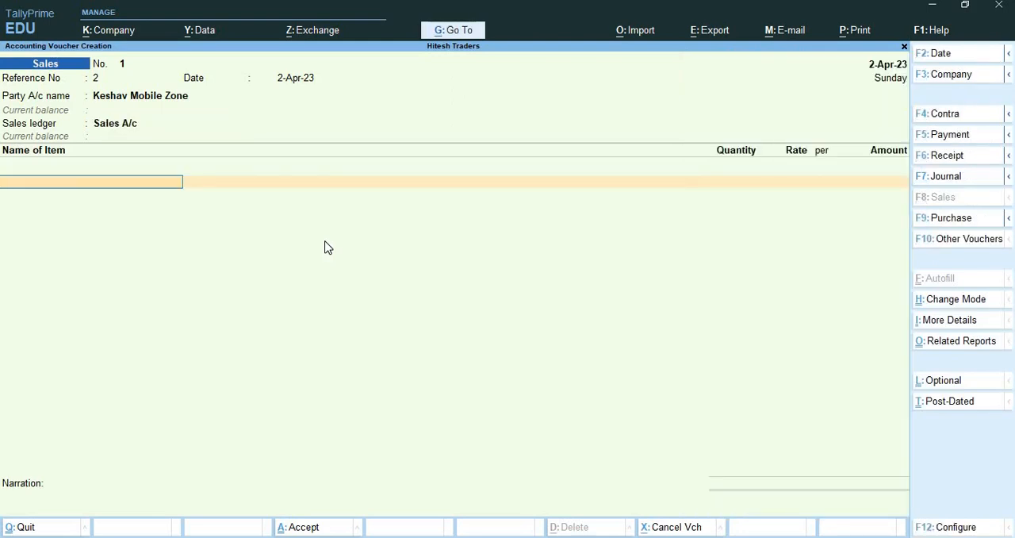
# Start creating a stock item named "SONY E1 Dual Experia" without an alias from the voucher's first item line.
pyautogui.hotkey('alt', 'c')
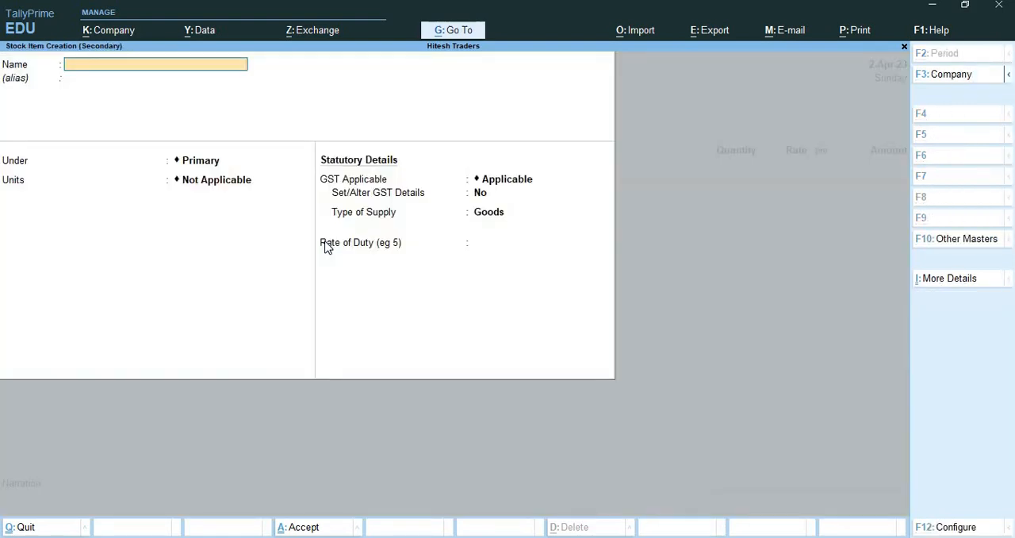
pyautogui.write('SONY E1 Dual Experia')
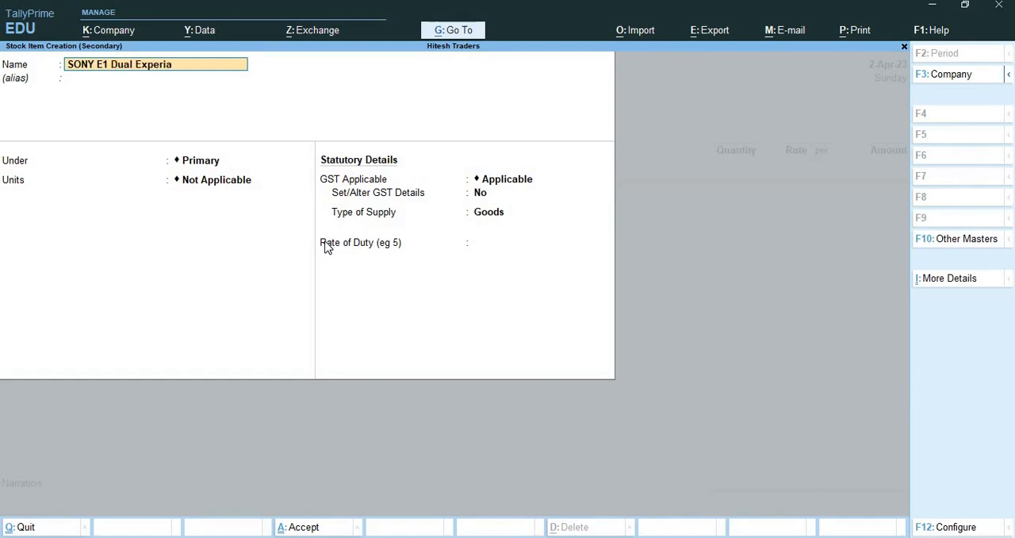
pyautogui.press('Return')
pyautogui.press('Return')
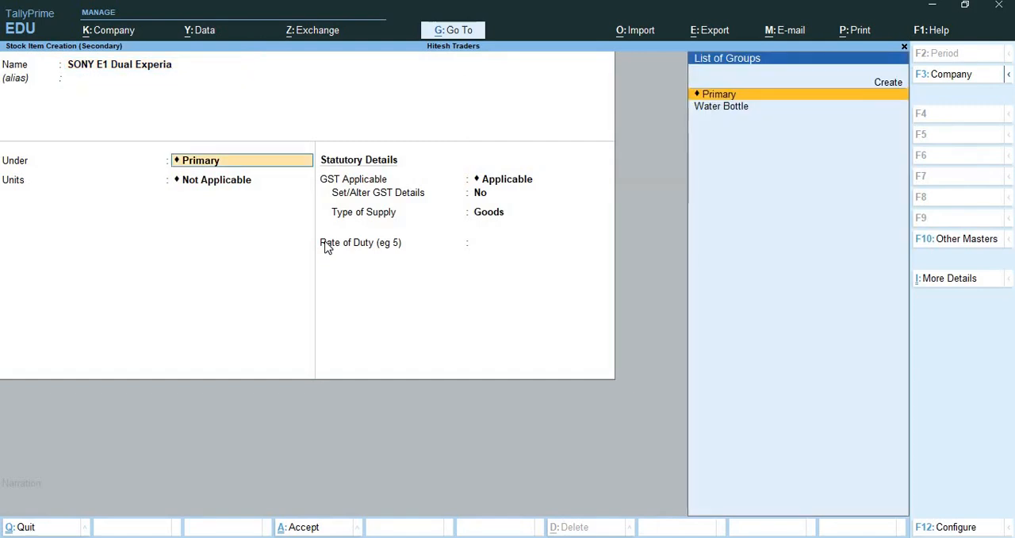
# Create a "Mobile Phone" stock group under Primary for the new stock item.
pyautogui.hotkey('alt', 'c')
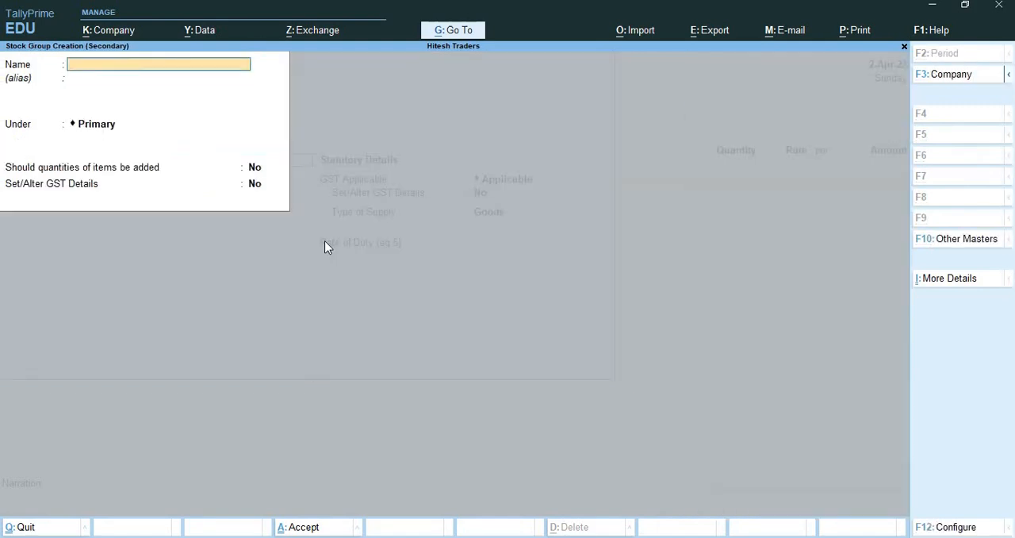
pyautogui.write('Mobile Phone')
pyautogui.press('Return')
pyautogui.press('Return')
# Create a simple unit "Nos" (Numbers) with UQC NOS-NUMBERS and 0 decimal places, and save the stock item with it.
pyautogui.press('Return')
pyautogui.press('Return')
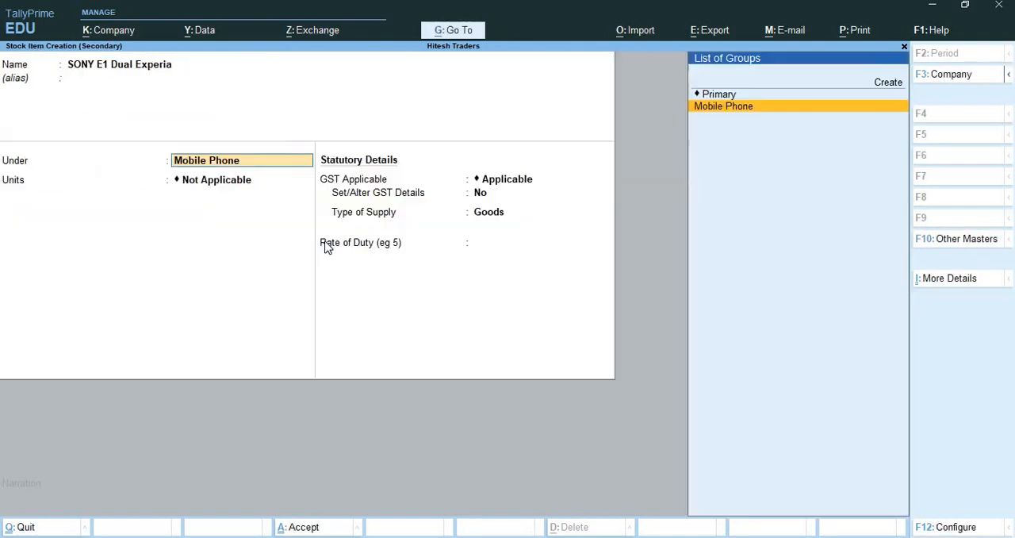
pyautogui.press('Return')
pyautogui.hotkey('alt', 'c')
pyautogui.write('Nos')
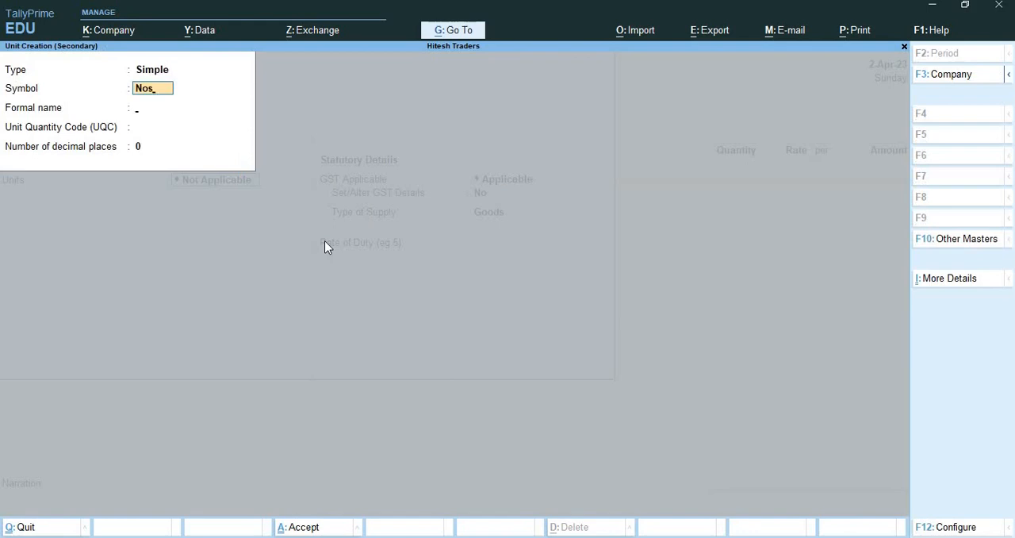
pyautogui.press('Return')
pyautogui.write('Numbers')
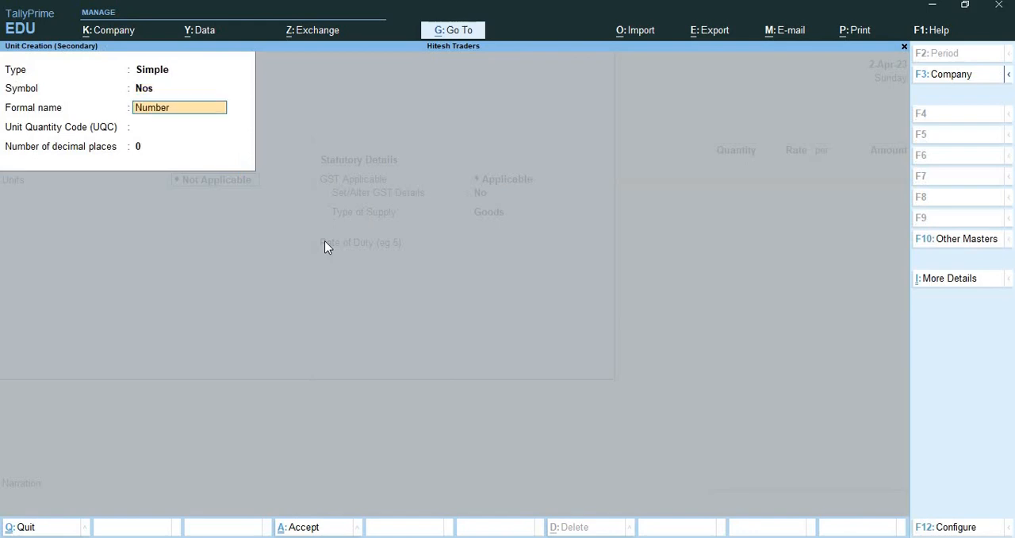
pyautogui.press('Return')
pyautogui.write('nos')
pyautogui.press('Return')
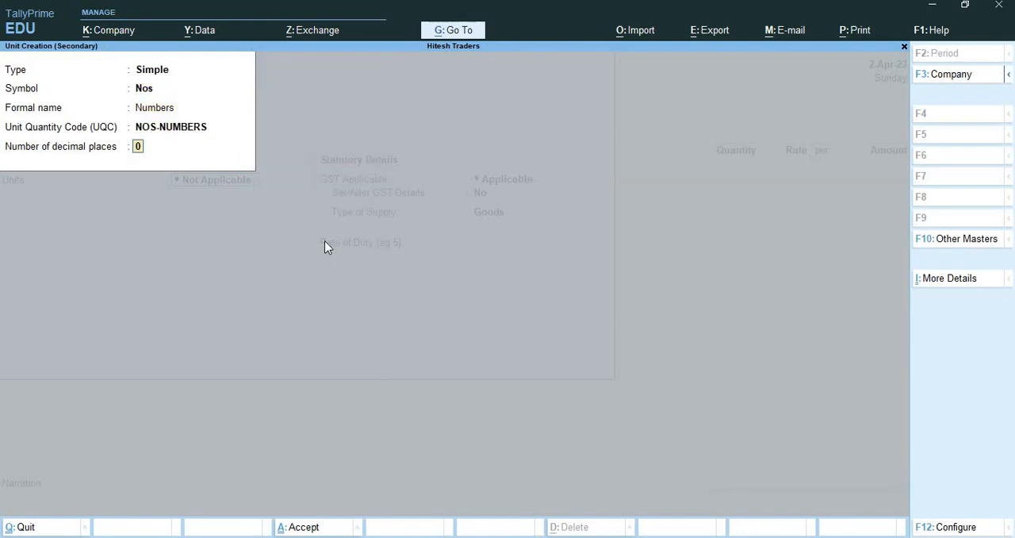
pyautogui.press('Return')
# Create a "Mumbai Location" godown under Primary and use it for the SONY E1 Dual Experia allocation.
pyautogui.press('Return')
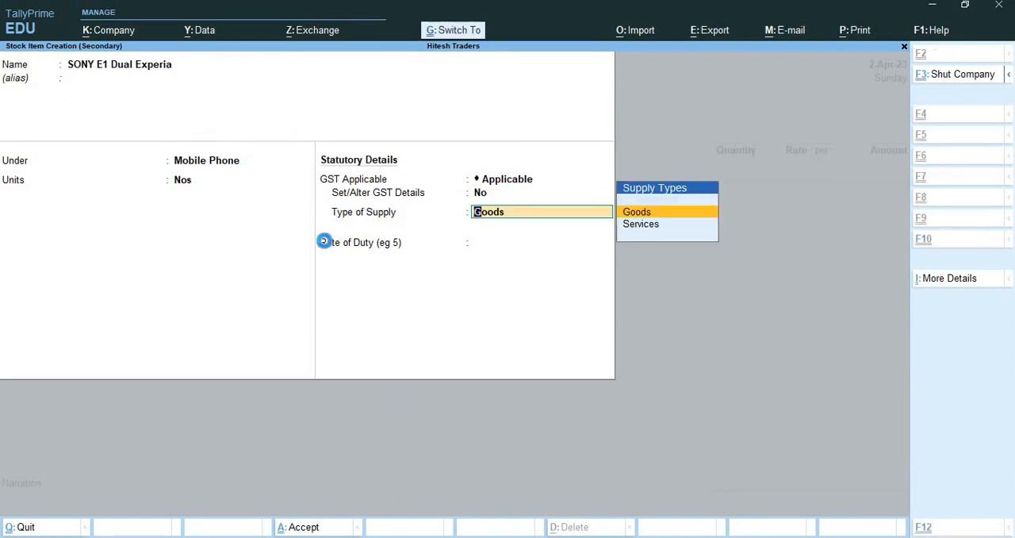
pyautogui.hotkey('ctrl', 'a')
pyautogui.press('Return')
pyautogui.press('Return')
pyautogui.press('Return')
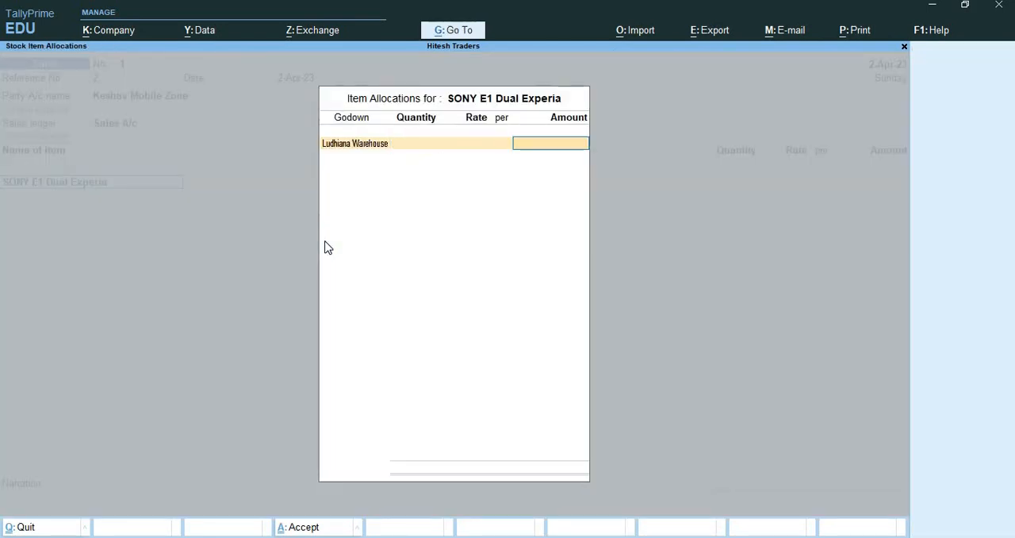
pyautogui.press('BackSpace')
pyautogui.press('BackSpace')
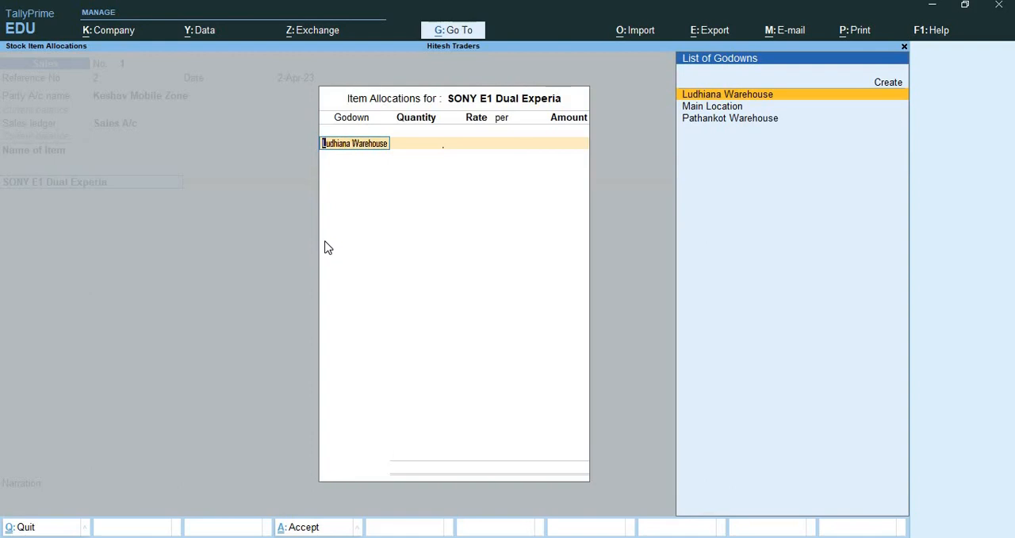
pyautogui.hotkey('alt', 'c')
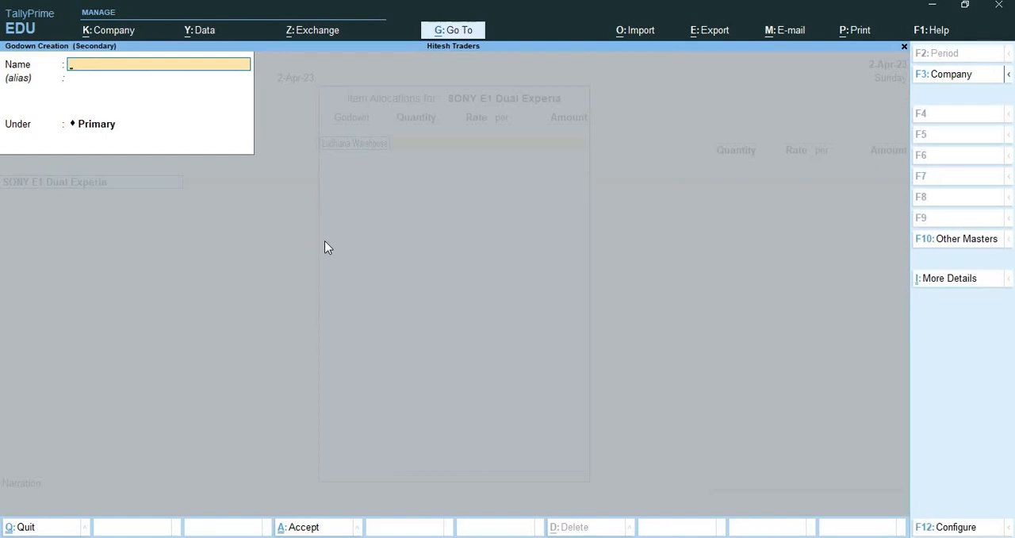
pyautogui.write('Mumbai Location')
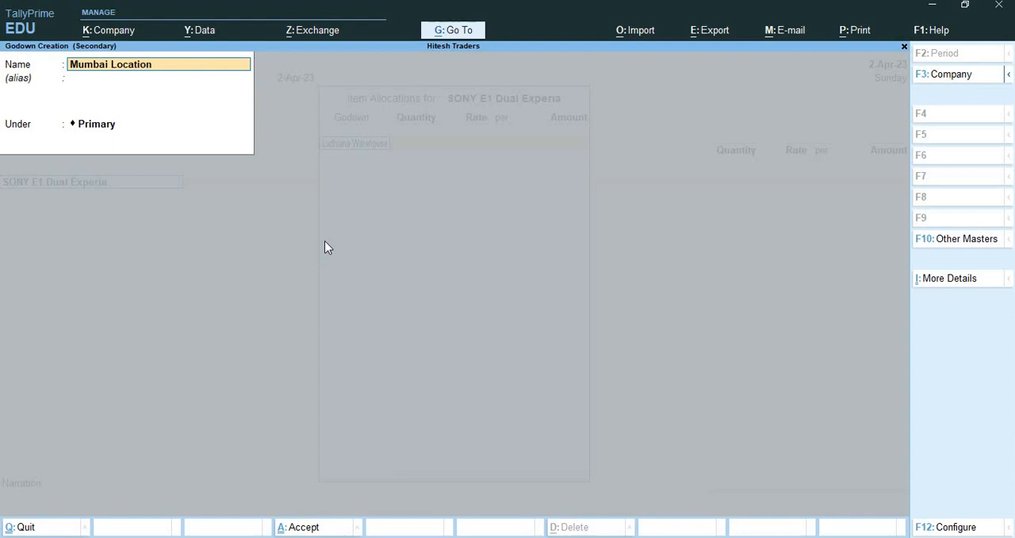
pyautogui.press('Return')
pyautogui.press('Return')
# Allocate 3 Nos of SONY E1 Dual Experia at a rate of 9,800 and finish the item allocation.
pyautogui.press('Return')
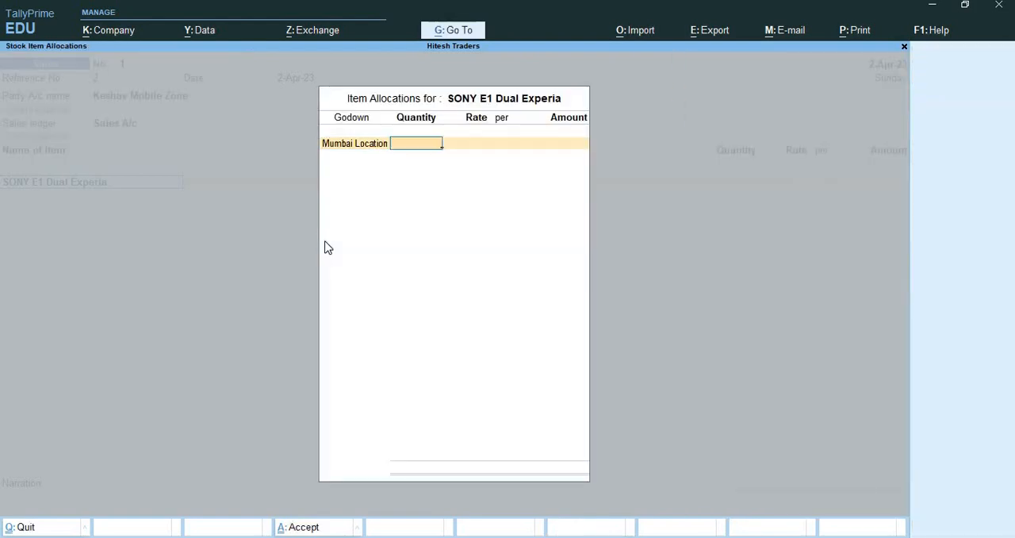
pyautogui.write('3')
pyautogui.press('Return')
pyautogui.press('Return')
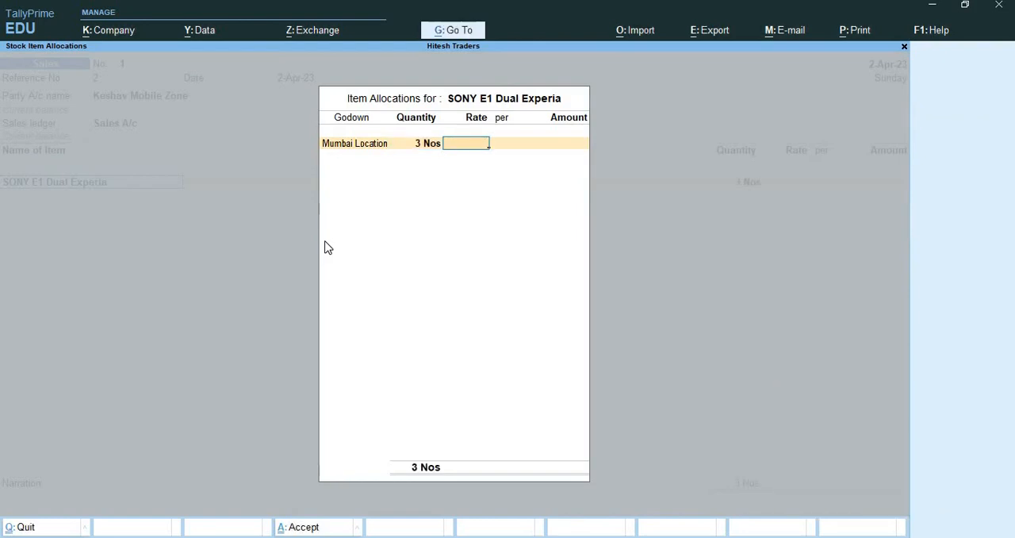
pyautogui.write('9800')
pyautogui.press('Return')
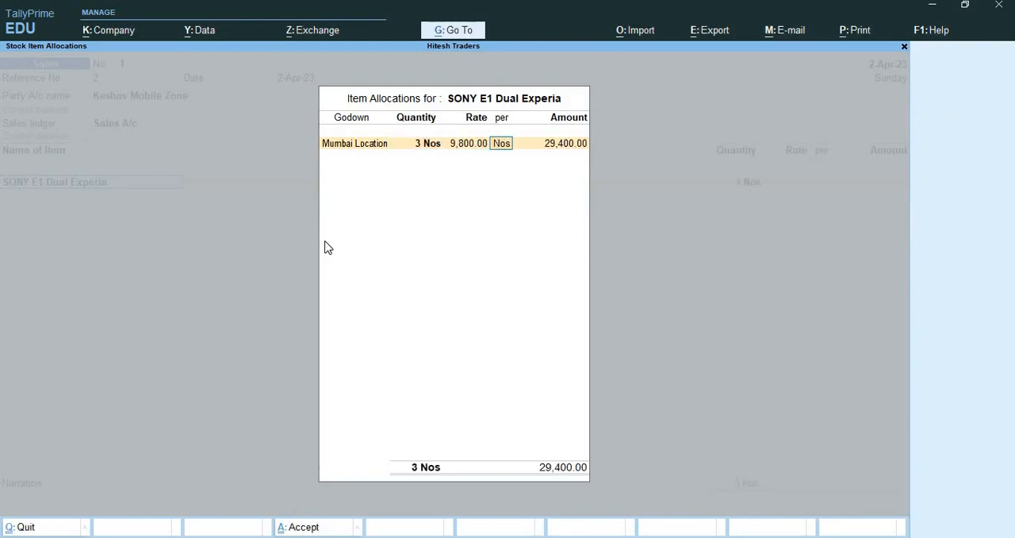
pyautogui.press('Return')
pyautogui.press('Return')
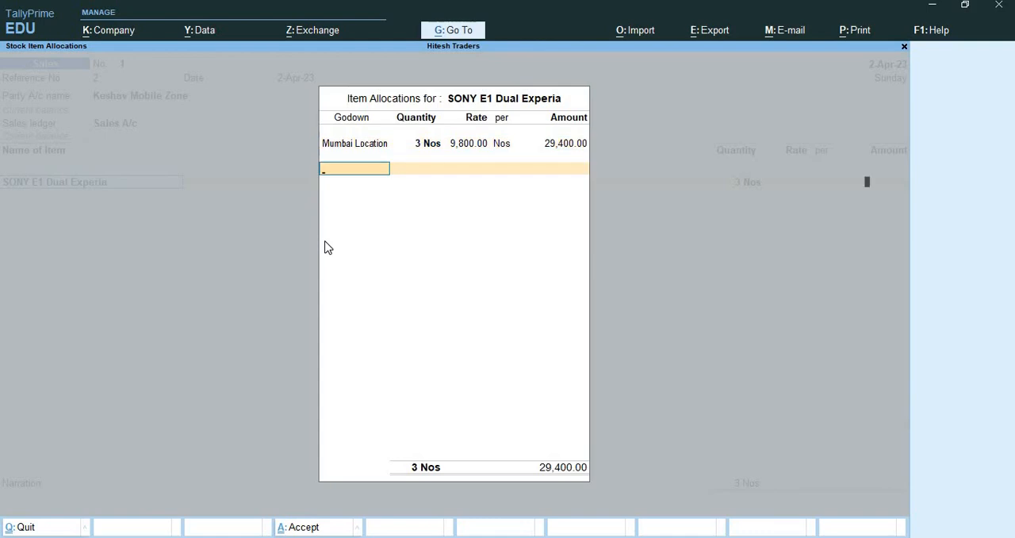
pyautogui.press('Return')
# Create a "Sony Series" stock item under Mobile Phone with unit Nos for the second item line.
pyautogui.hotkey('alt', 'c')
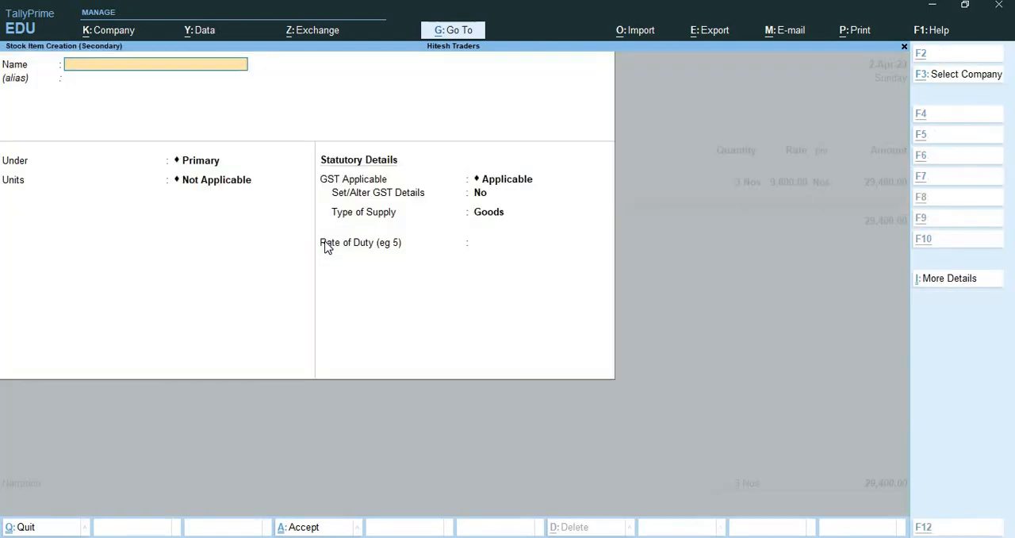
pyautogui.write('Sony')
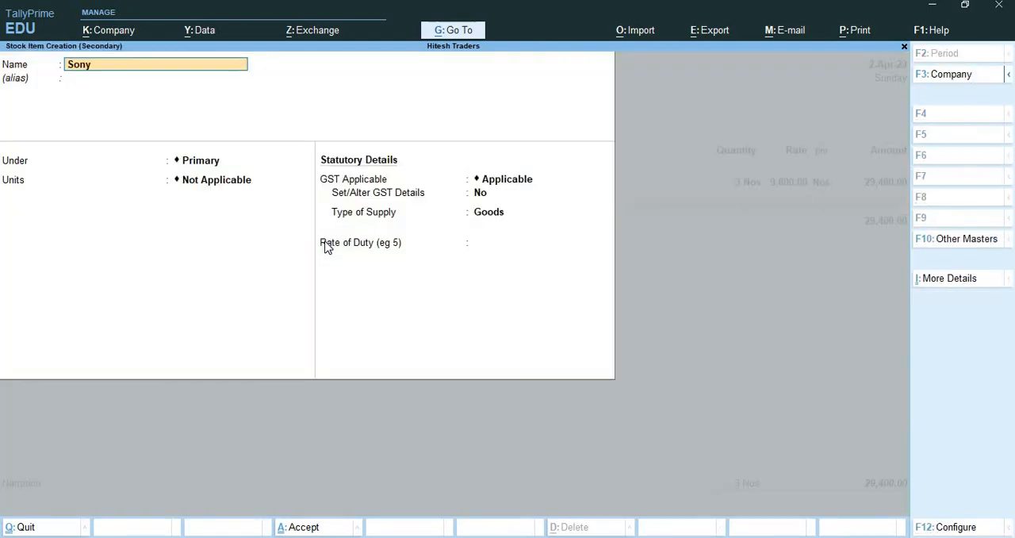
pyautogui.write(' Series')
pyautogui.press('Return')
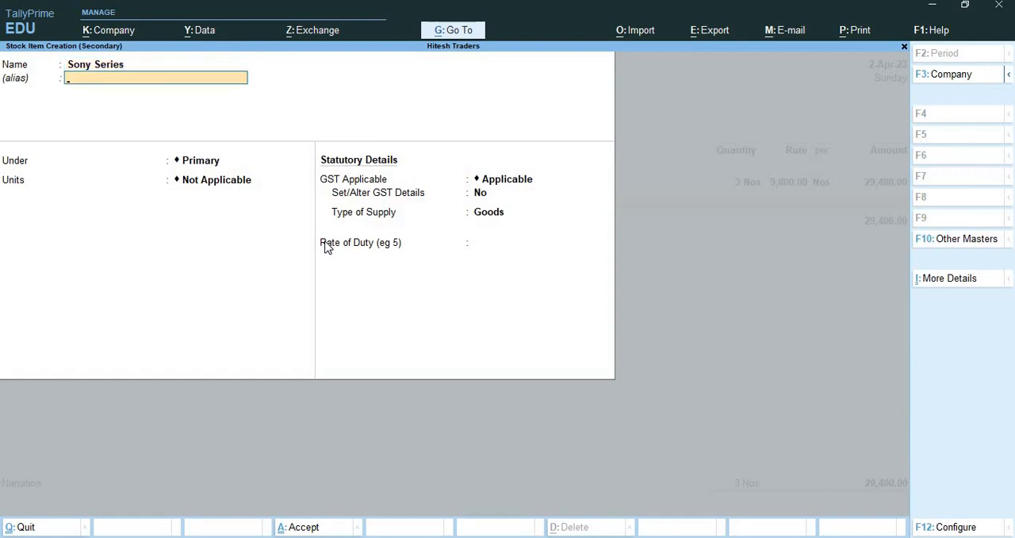
pyautogui.press('Return')
pyautogui.press('Down')
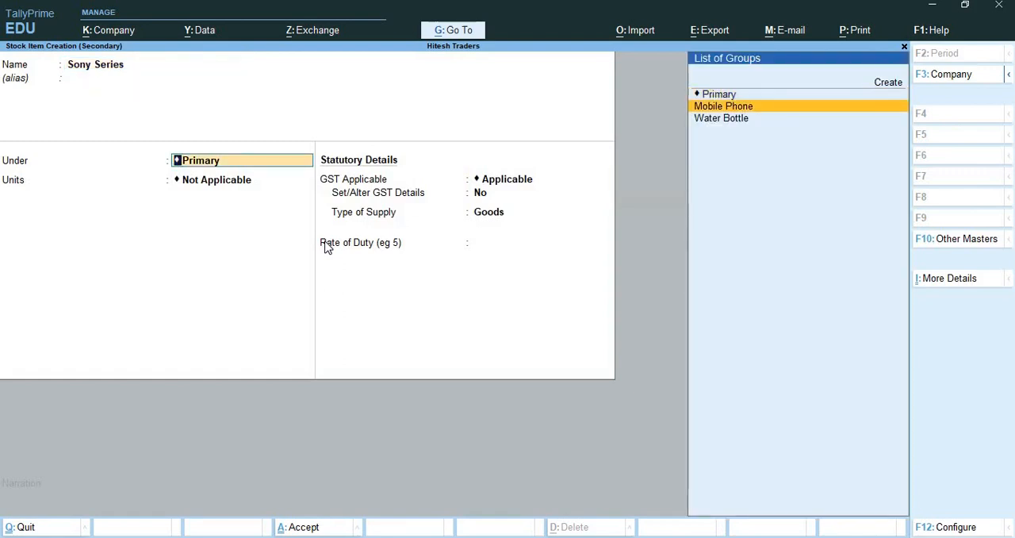
pyautogui.press('Return')
pyautogui.press('Down')
pyautogui.press('Down')
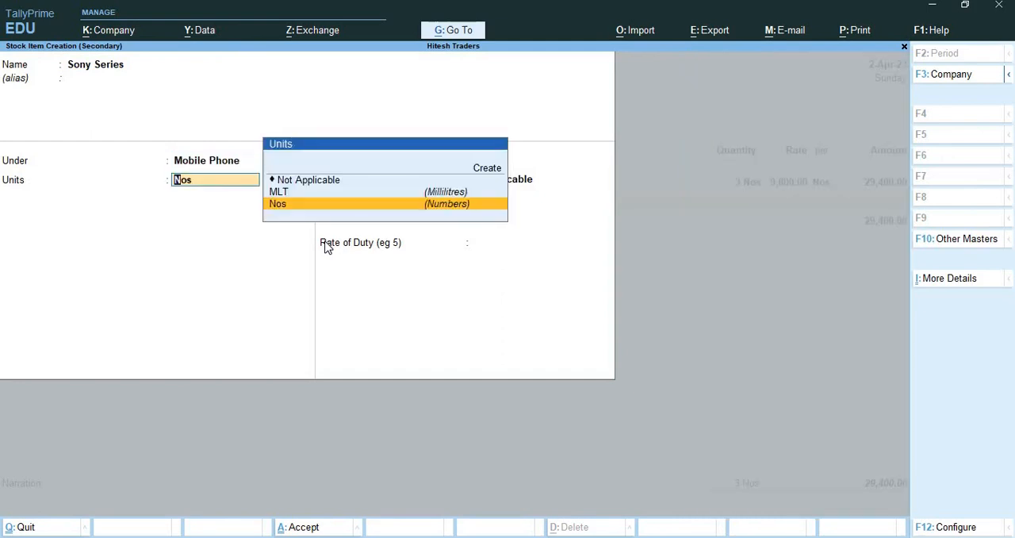
pyautogui.press('Return')
pyautogui.hotkey('ctrl', 'a')
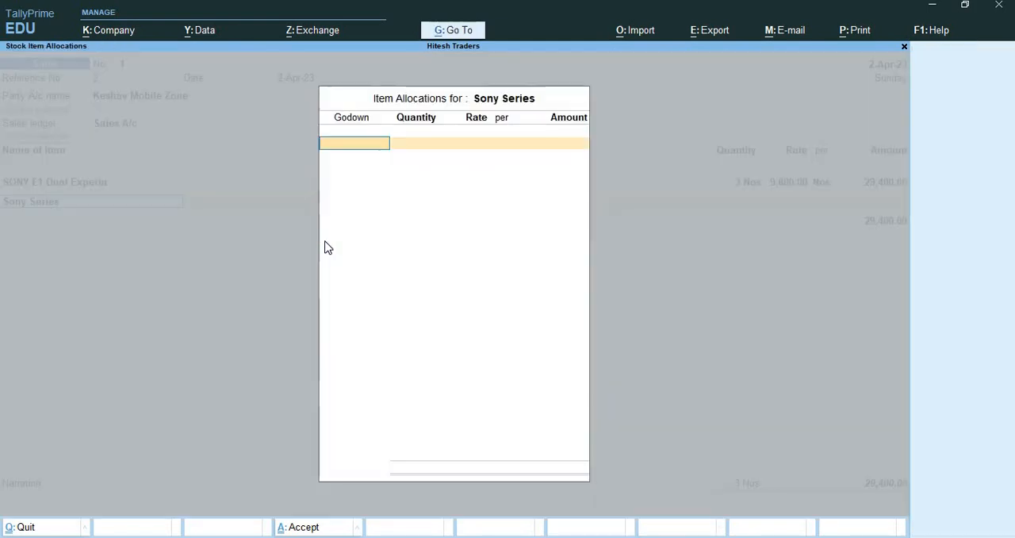
# Allocate 2 Nos of Sony Series from Mumbai Location at a rate of 8,500 and finish the item allocation.
pyautogui.write('mu')
pyautogui.press('Return')
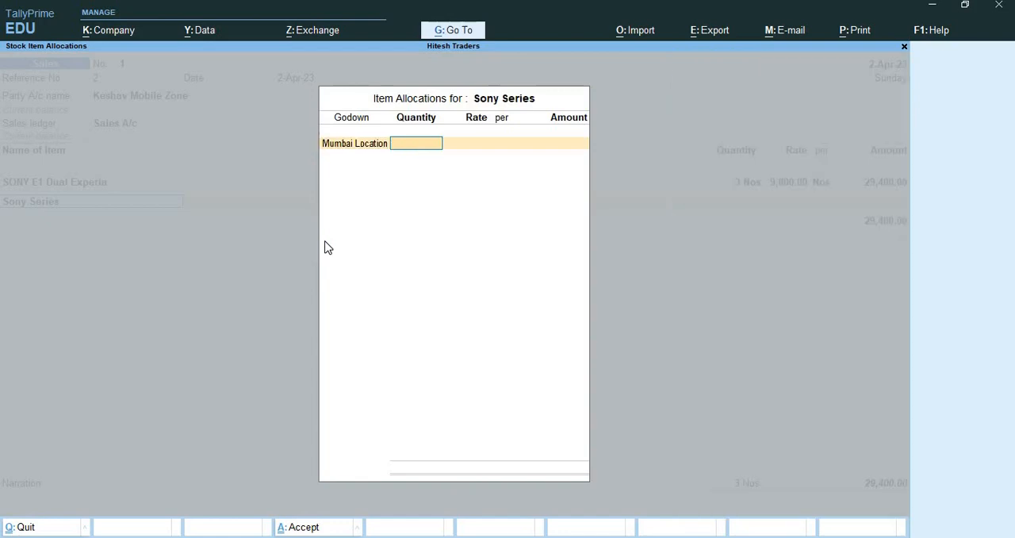
pyautogui.write('2')
pyautogui.press('Return')
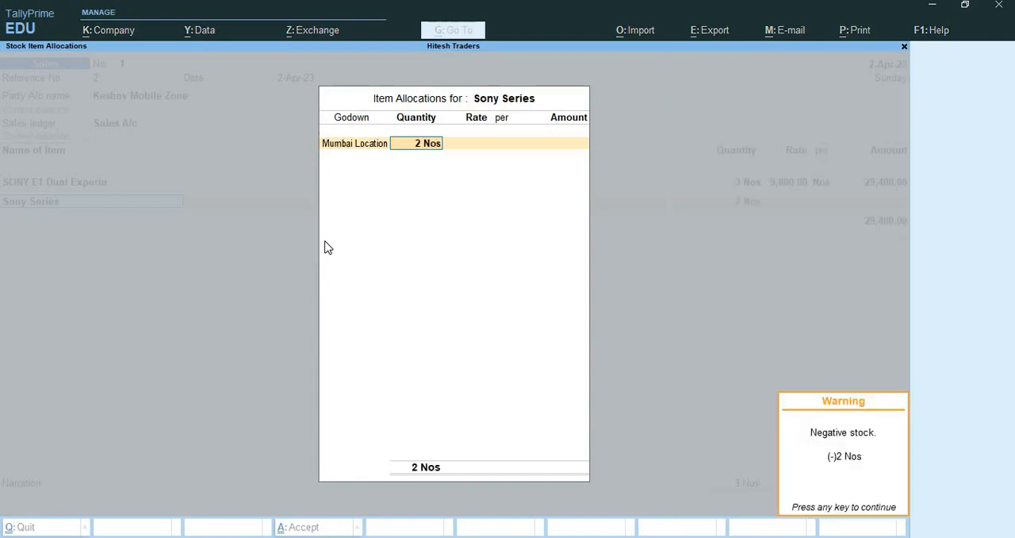
pyautogui.write('8500')
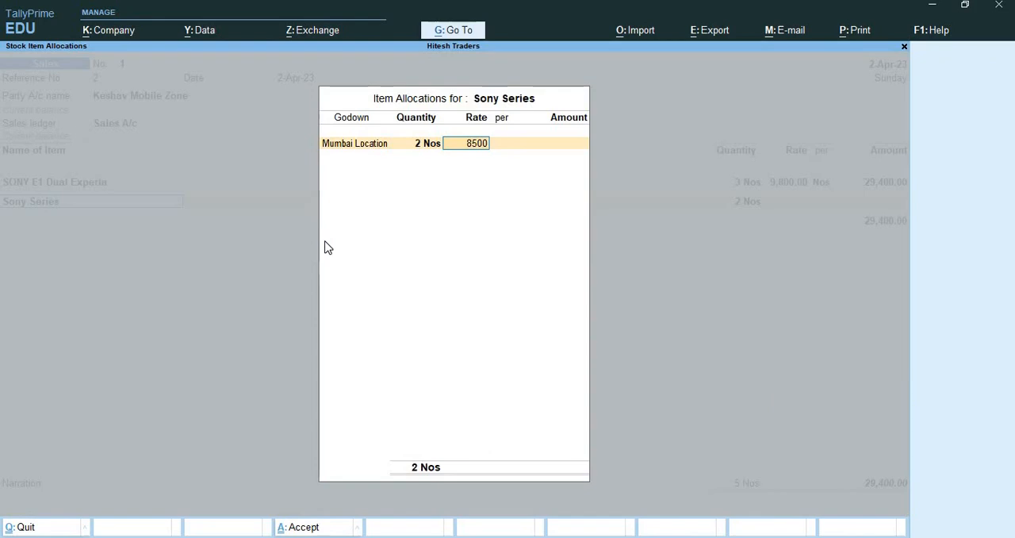
pyautogui.press('Return')
pyautogui.press('Return')
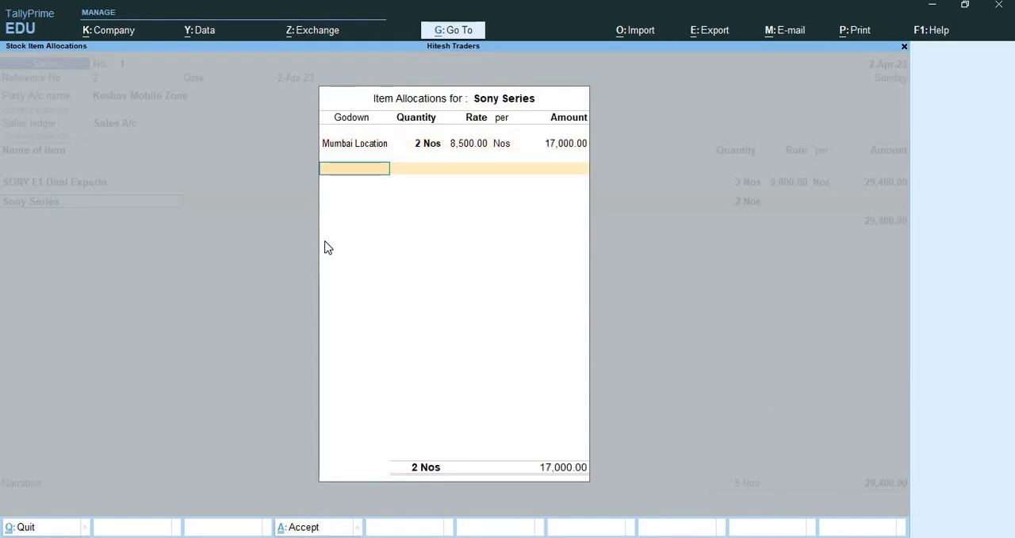
pyautogui.press('Return')
pyautogui.press('Return')
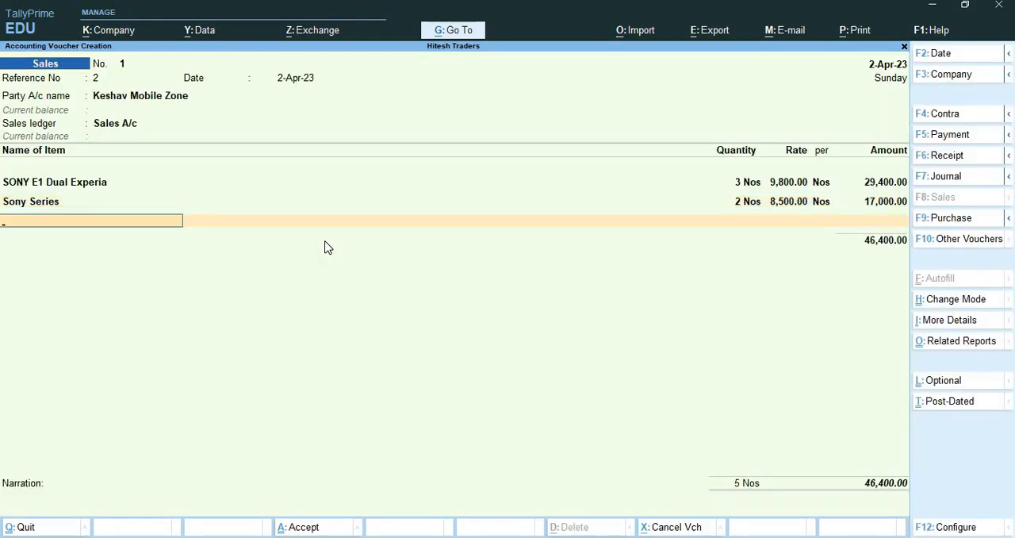
# Create an "Oppo A31 Mobile" stock item under Mobile Phone with unit Nos for the third item line.
pyautogui.hotkey('alt', 'c')
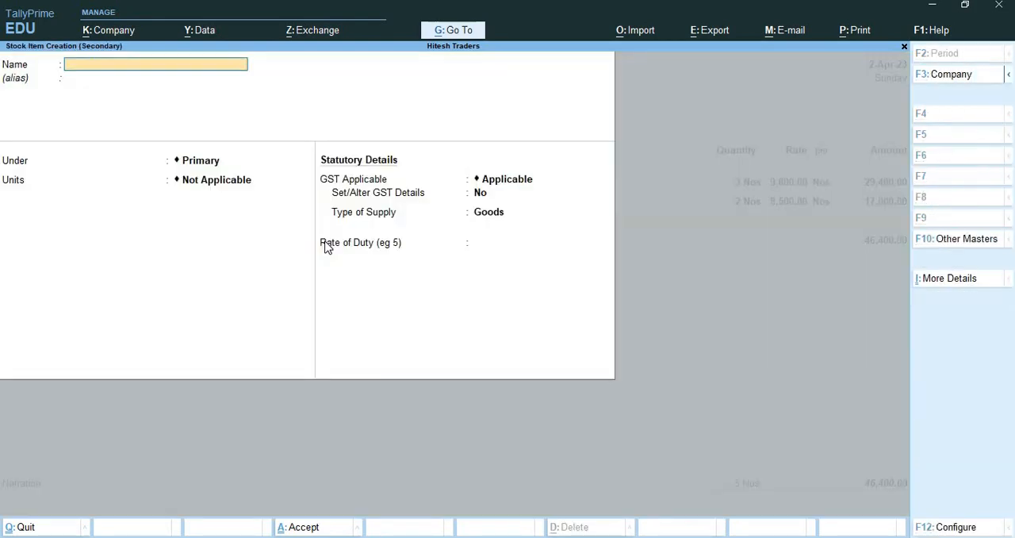
pyautogui.write('Oppo A31 Mobi9le')
pyautogui.press('BackSpace')
pyautogui.press('BackSpace')
pyautogui.press('BackSpace')
pyautogui.write('le')
pyautogui.press('Return')
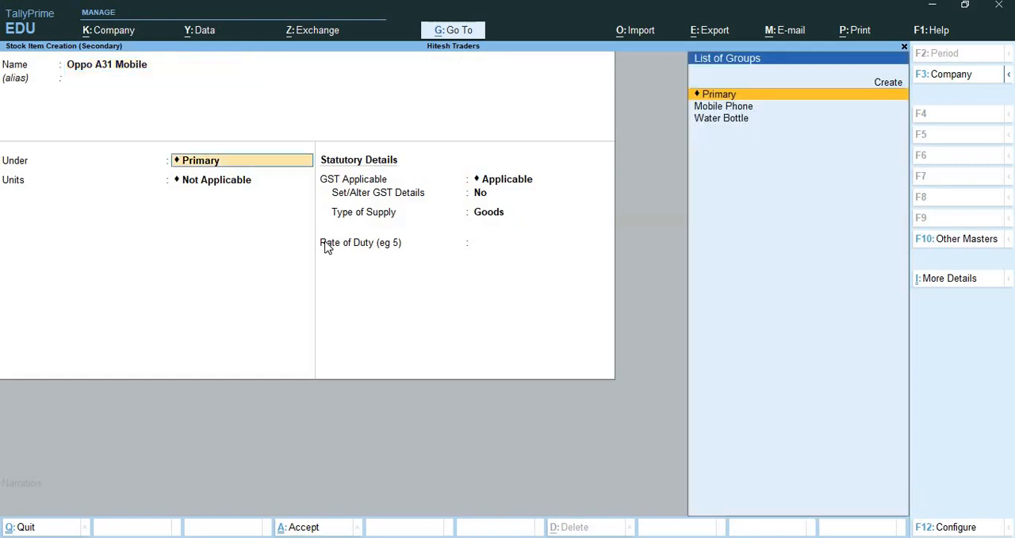
pyautogui.press('Down')
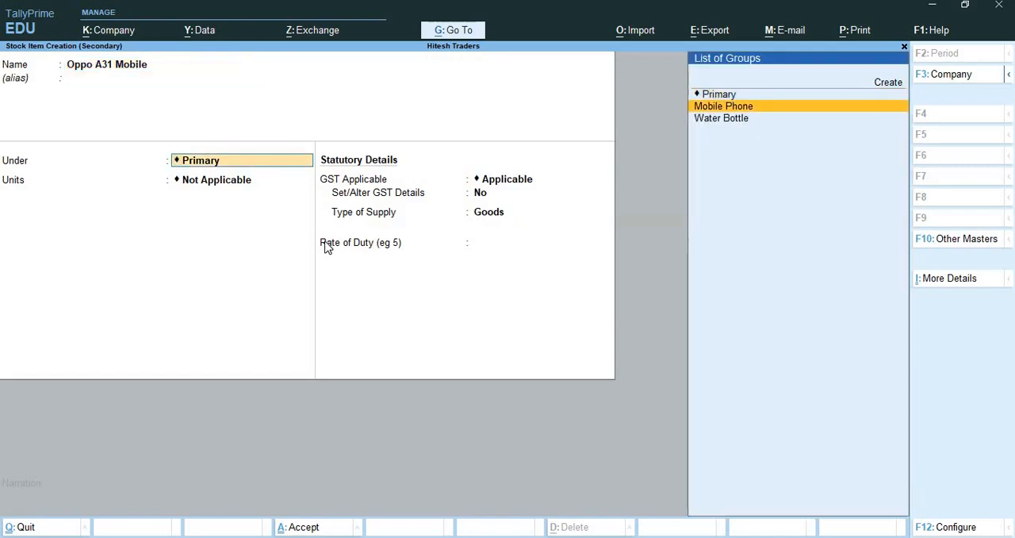
pyautogui.press('Return')
pyautogui.press('Return')
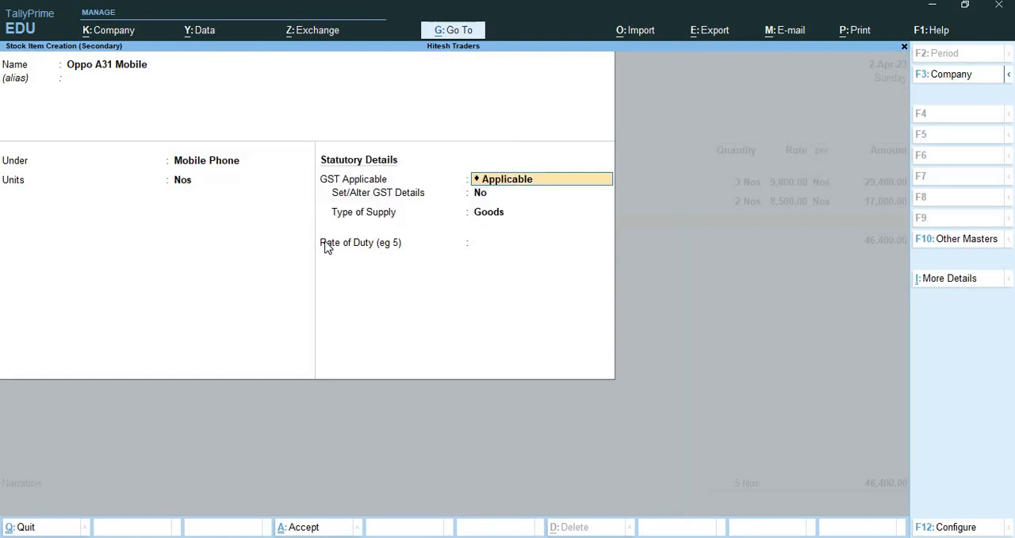
pyautogui.hotkey('ctrl', 'a')
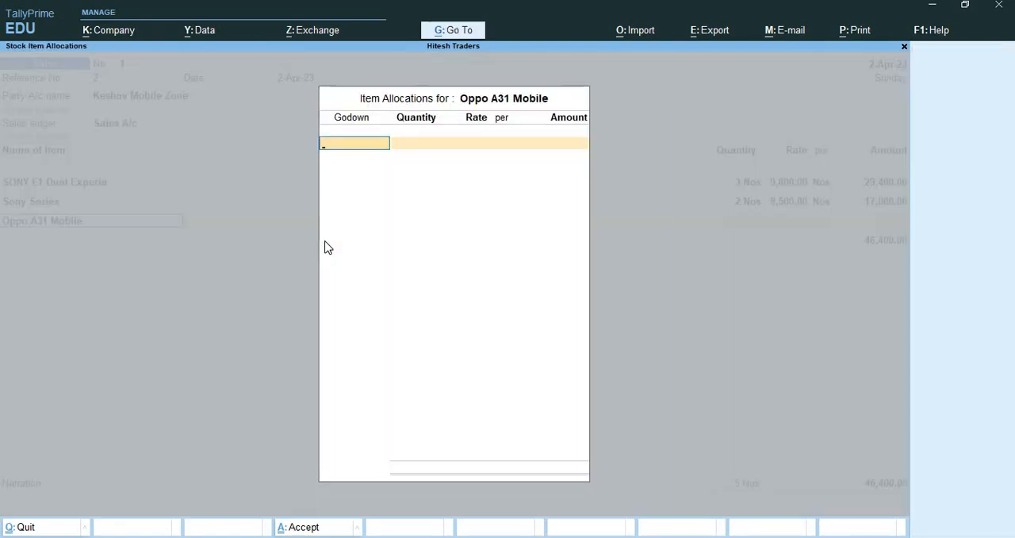
# Allocate 3 Nos of Oppo A31 Mobile from Mumbai Location at a rate of 14,000 and finish the item allocation.
pyautogui.write('Mu')
pyautogui.press('Return')
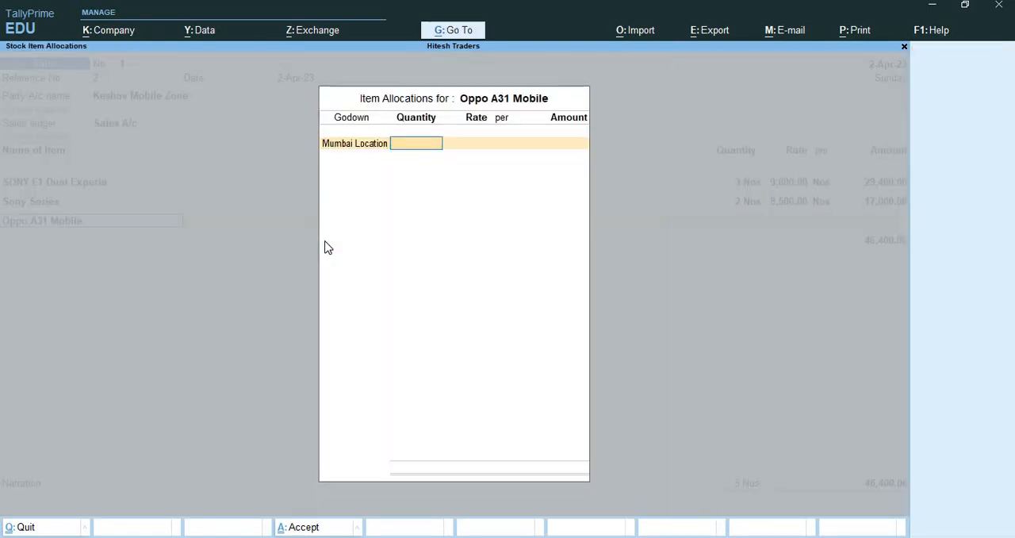
pyautogui.write('3')
pyautogui.press('Return')
pyautogui.press('Return')
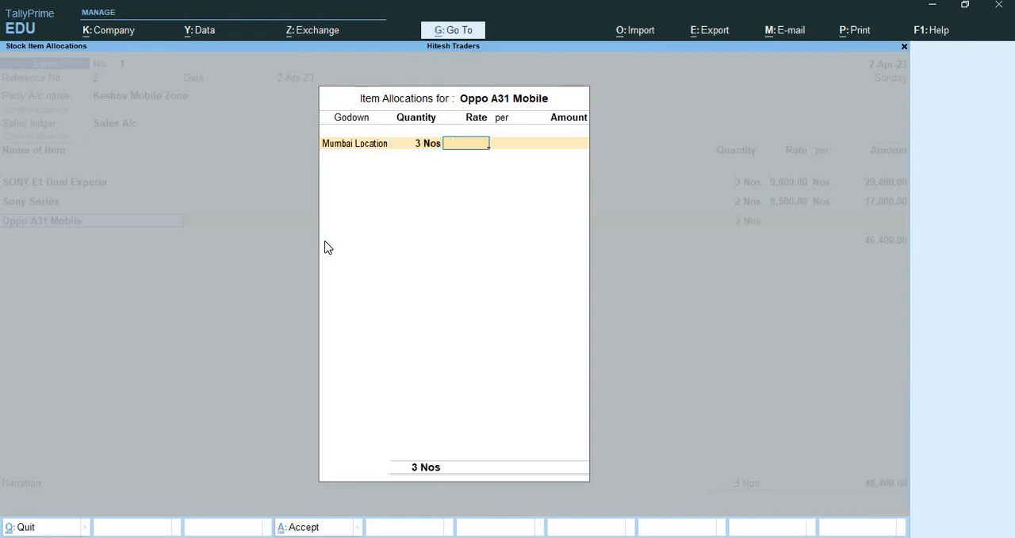
pyautogui.write('14000')
pyautogui.press('Return')
pyautogui.press('Return')
pyautogui.press('Return')
pyautogui.press('Return')
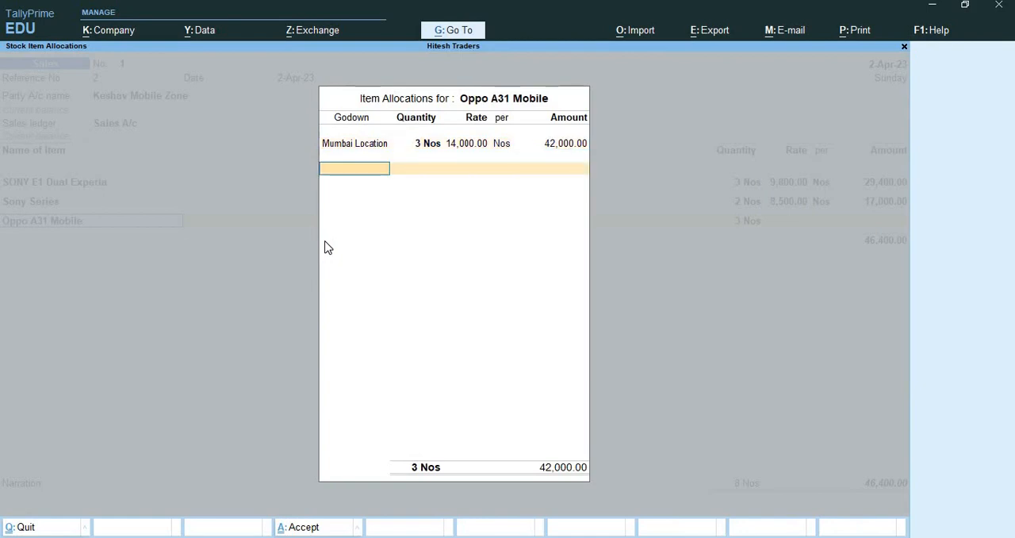
# End the item list, accept the e-Way Bill details without filling them in, and save the sales voucher.
pyautogui.press('Return')
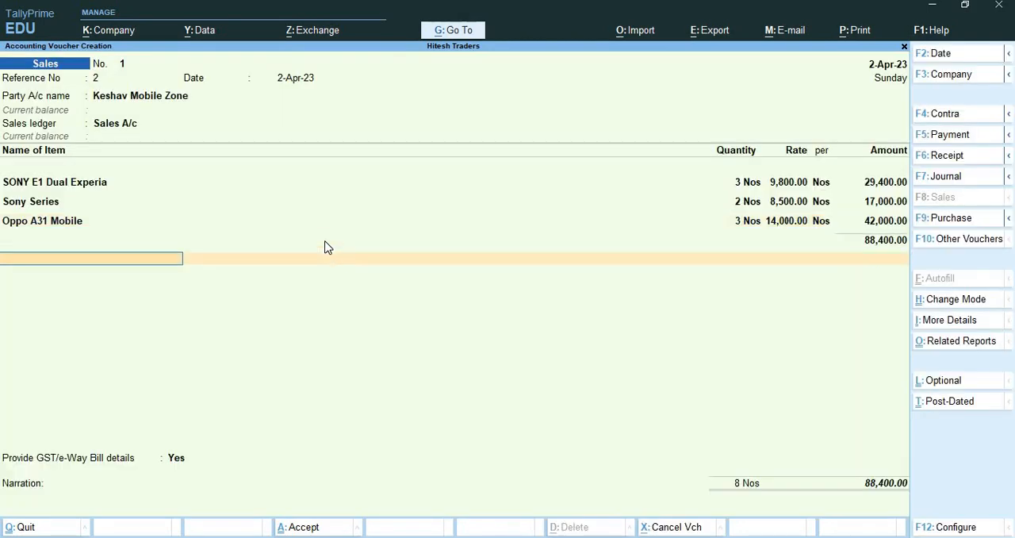
pyautogui.press('Return')
pyautogui.press('Return')
pyautogui.press('Return')
pyautogui.press('Return')
pyautogui.press('Return')
pyautogui.press('Return')
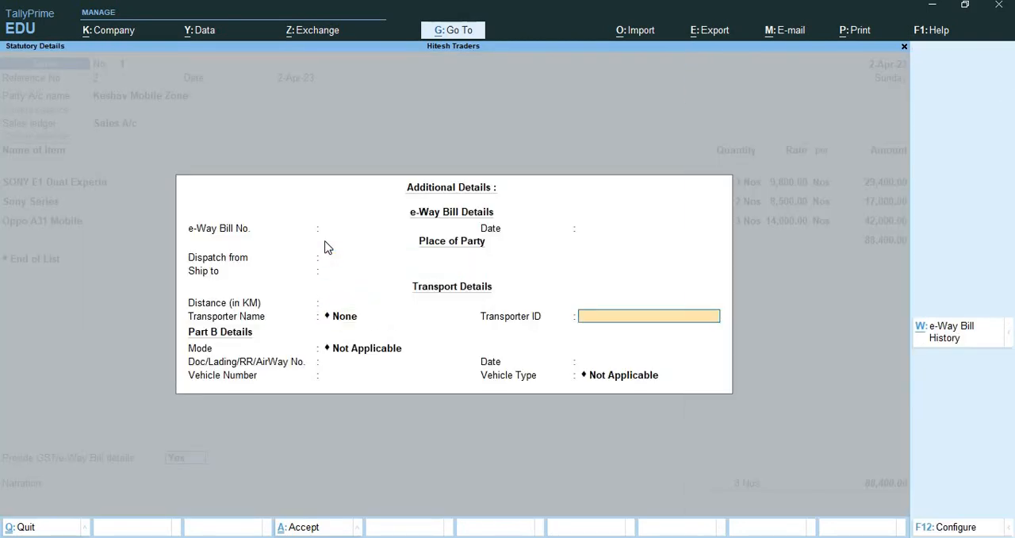
pyautogui.hotkey('ctrl', 'a')
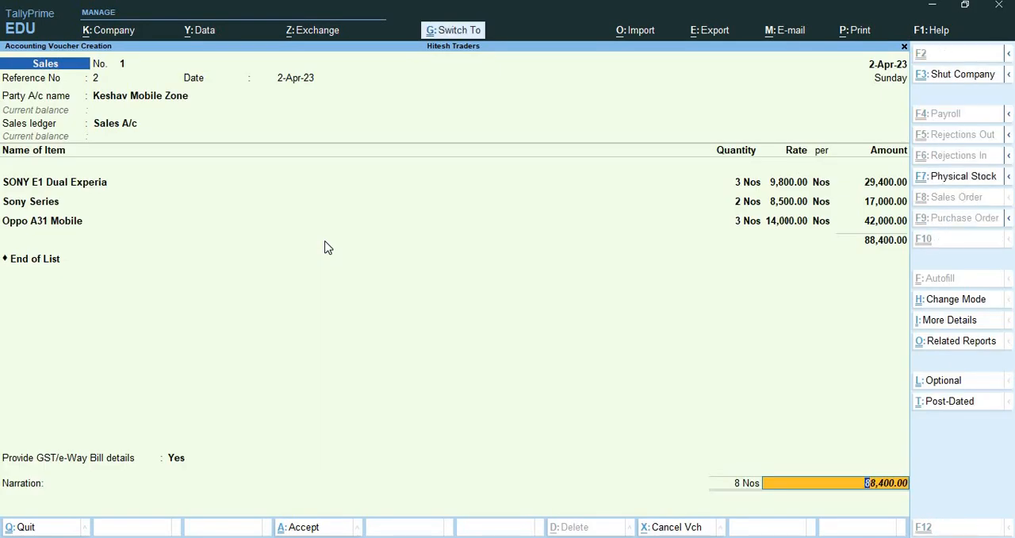
pyautogui.press('Return')
pyautogui.press('Return')
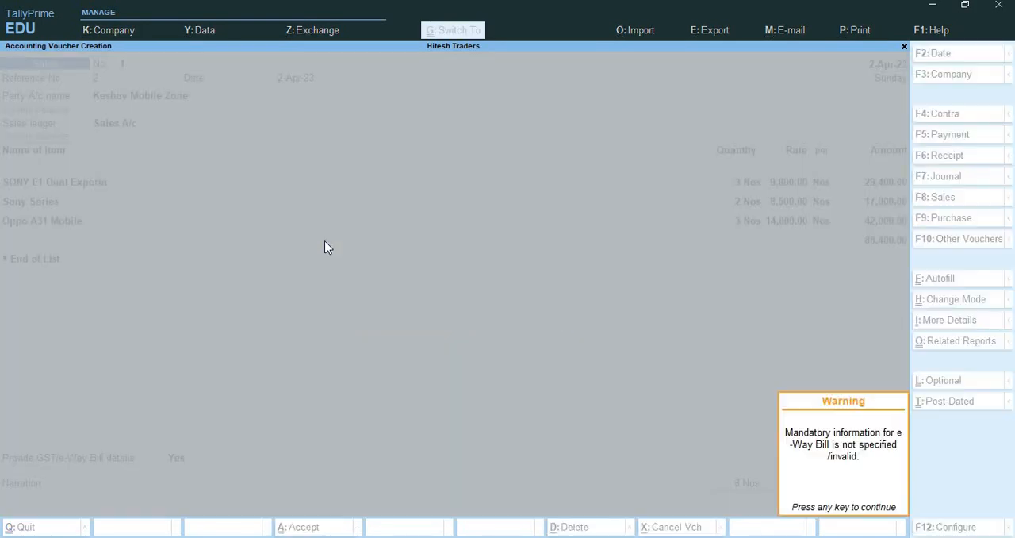
pyautogui.press('Return')
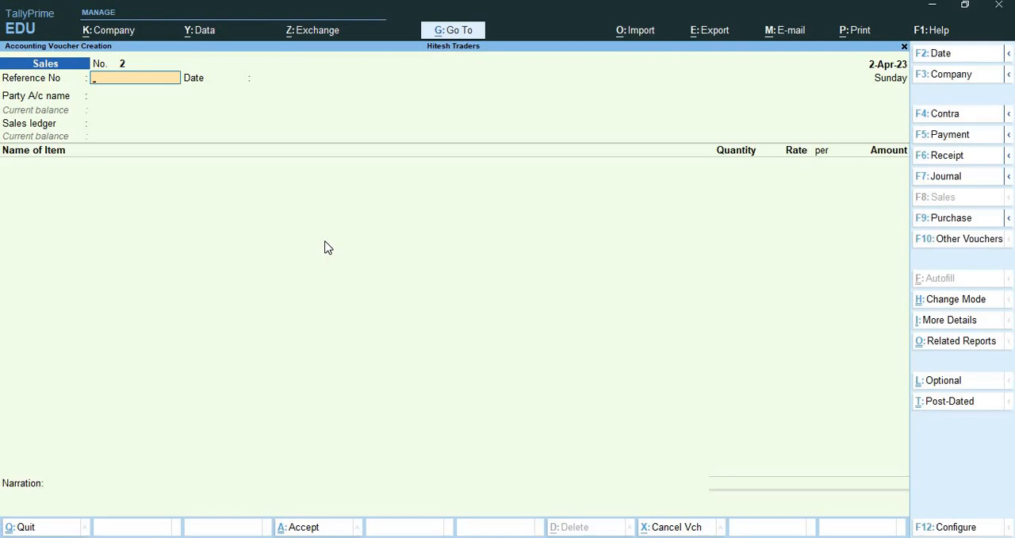
# Leave voucher entry and open the Keshav Mobile Zone sales voucher from the Day Book.
pyautogui.press('Escape')
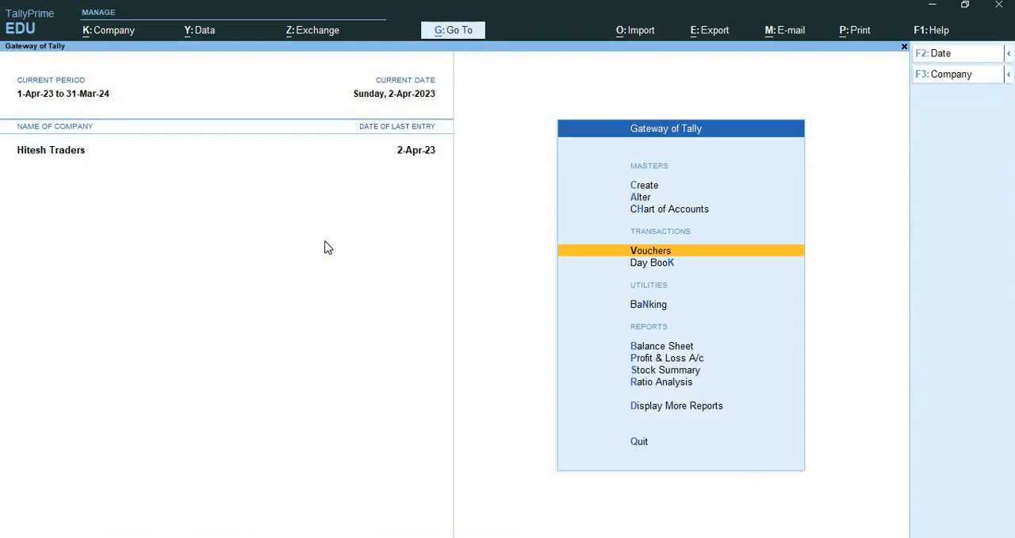
pyautogui.press('Return')
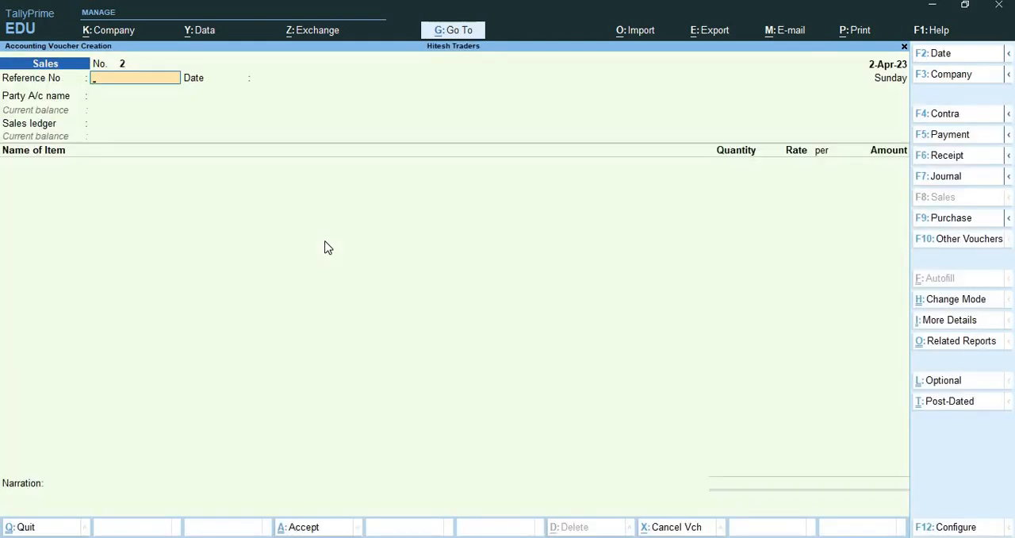
pyautogui.press('Escape')
pyautogui.press('Down')
pyautogui.press('Return')
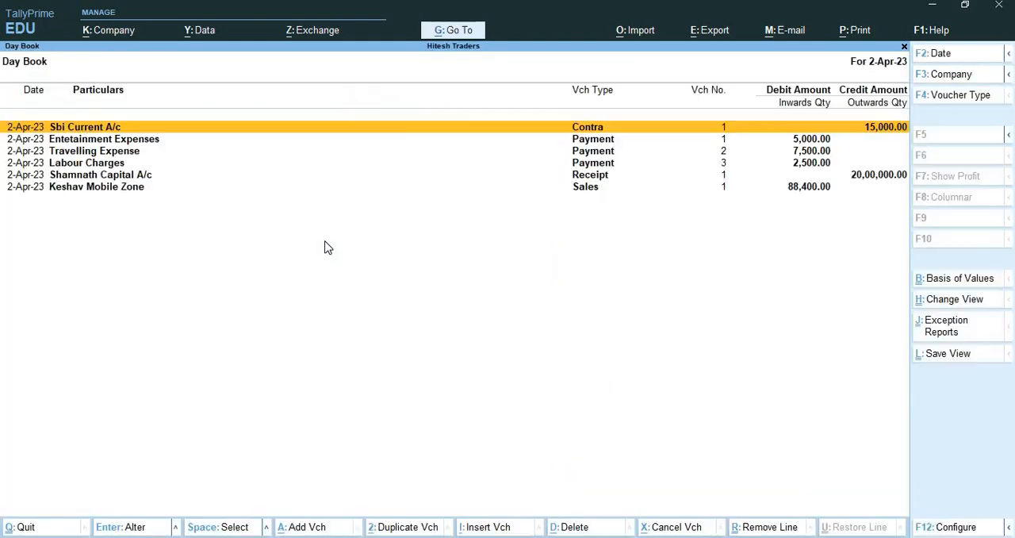
pyautogui.press('Down')
pyautogui.press('Down')
pyautogui.press('Down')
pyautogui.press('Down')
pyautogui.press('Down')
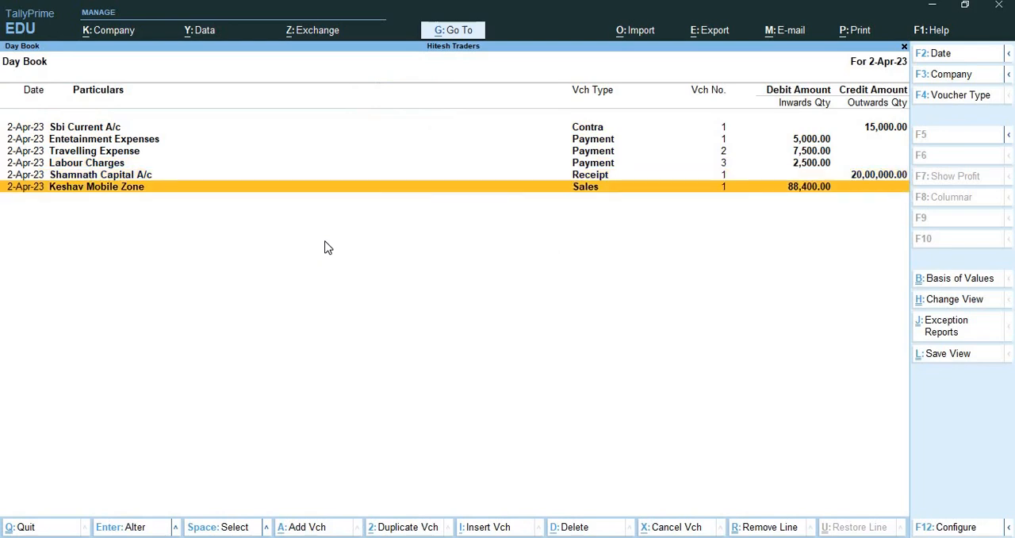
pyautogui.press('Return')
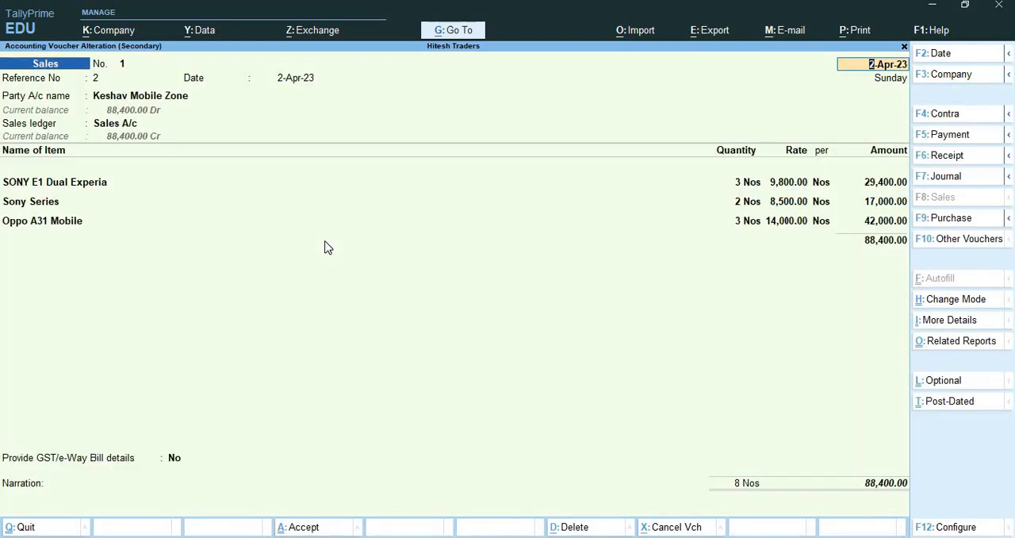
# Generate a print preview of the current sales voucher's invoice.
pyautogui.press('alt')
pyautogui.hotkey('alt', 'p')
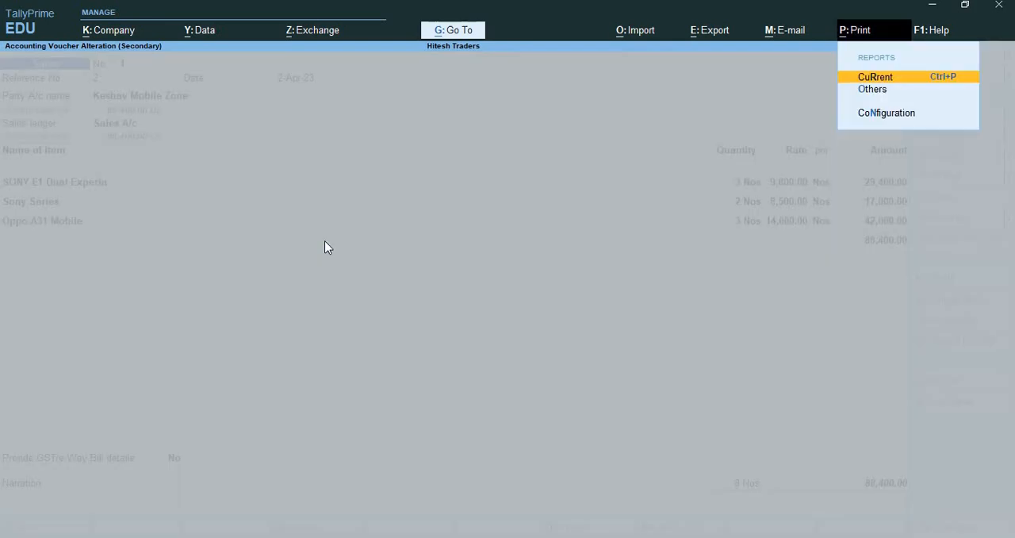
pyautogui.press('Return')
pyautogui.press('i')
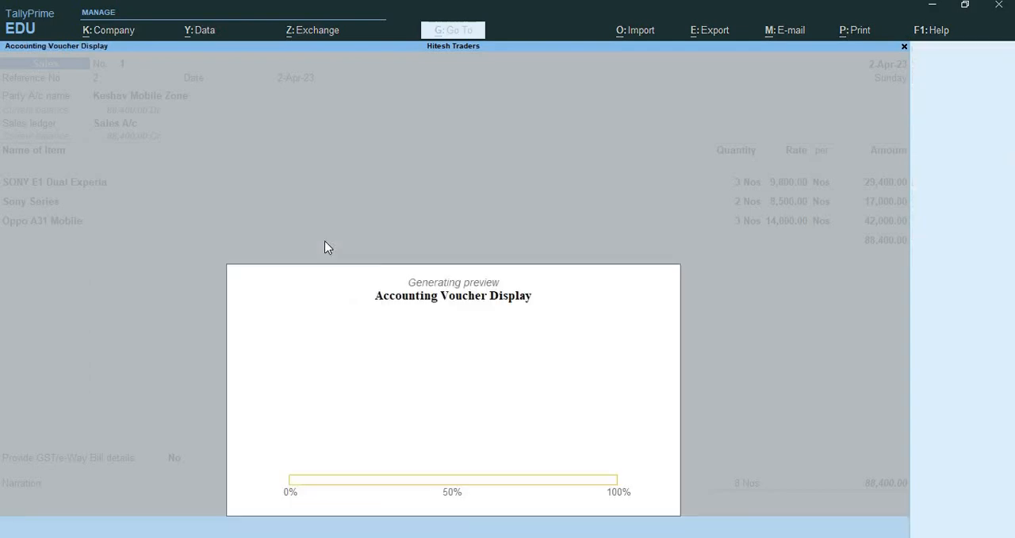
pyautogui.press('Return')
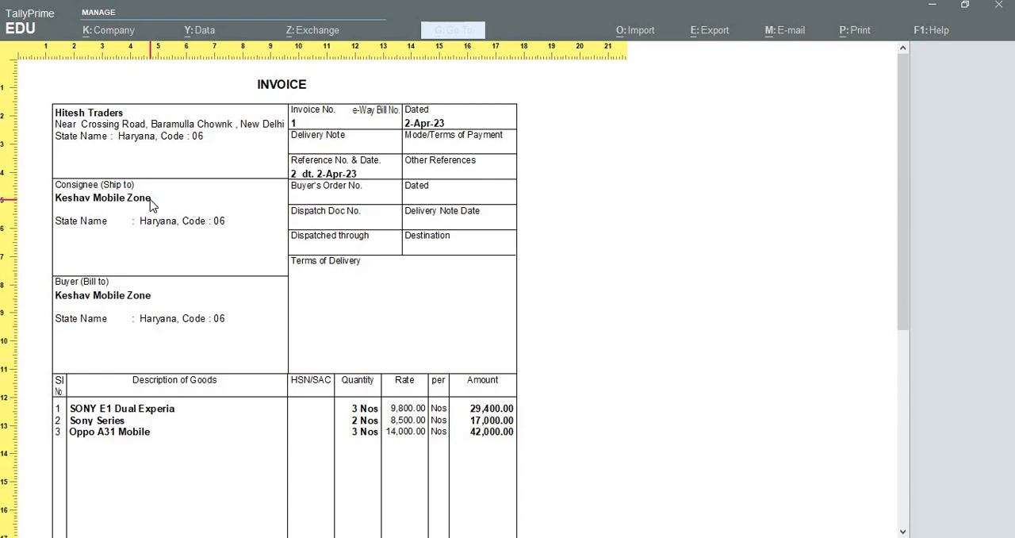
# Examine the previewed invoice's party details, item lines, total and declaration, and return to the Gateway of Tally.
pyautogui.scroll(-5, 151, 204)
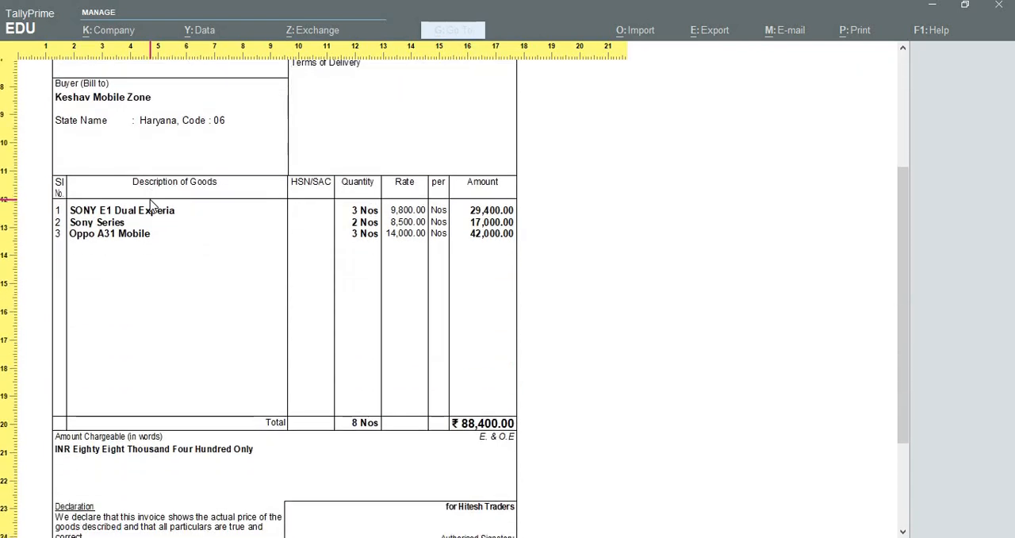
pyautogui.scroll(-2, 151, 205)
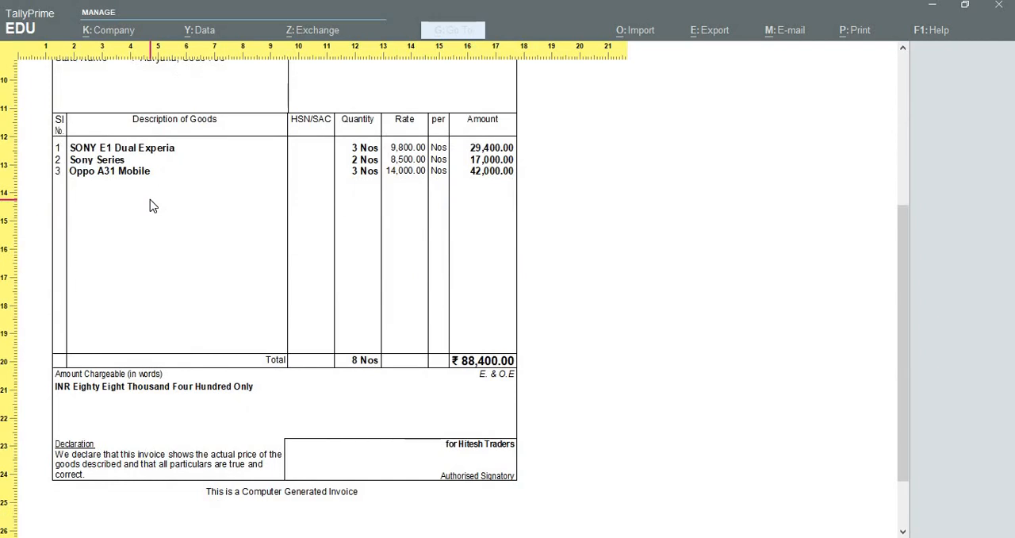
pyautogui.scroll(-1, 153, 205)
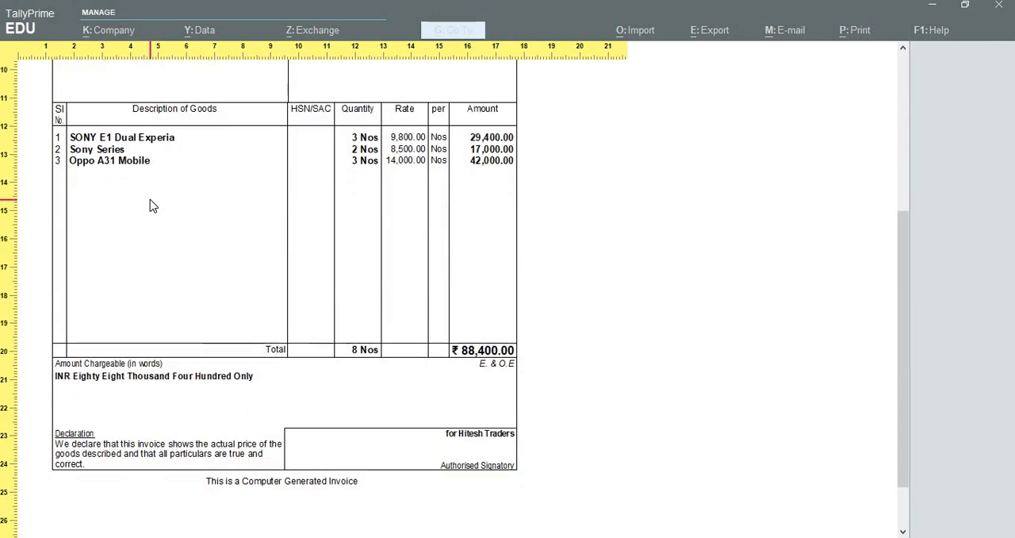
pyautogui.scroll(5, 153, 206)
pyautogui.scroll(3, 154, 205)
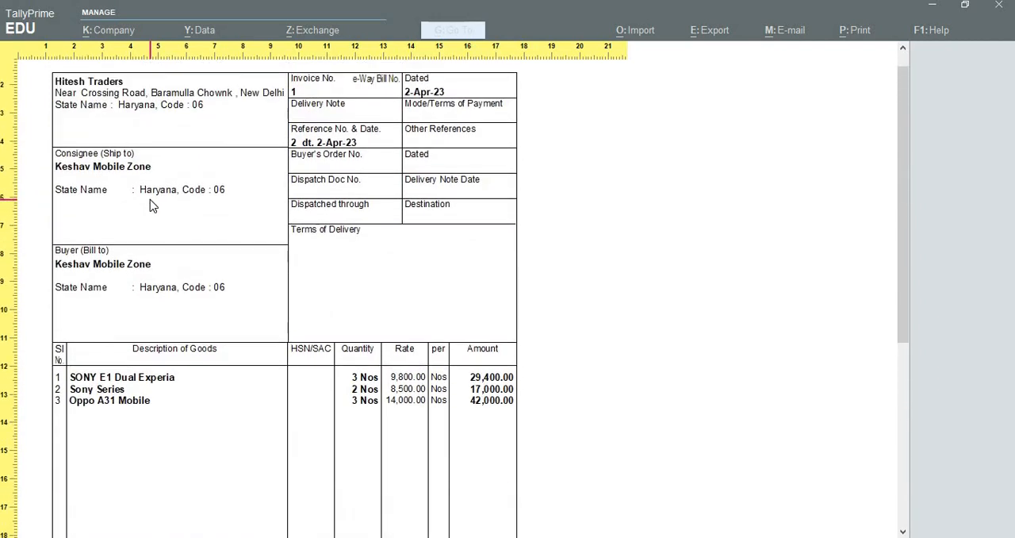
pyautogui.scroll(-4, 153, 206)
pyautogui.scroll(-5, 150, 200)
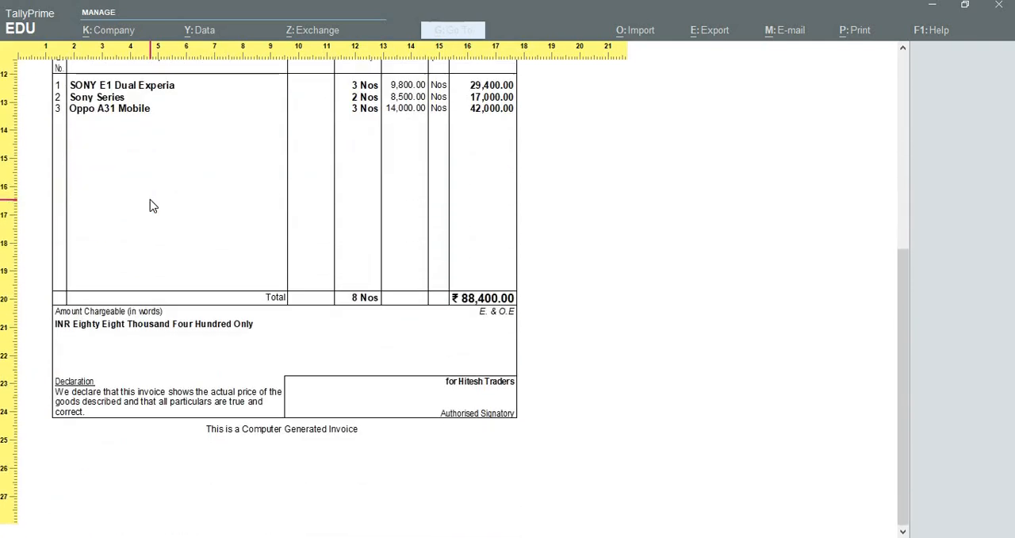
pyautogui.press('Escape')
pyautogui.press('Escape')
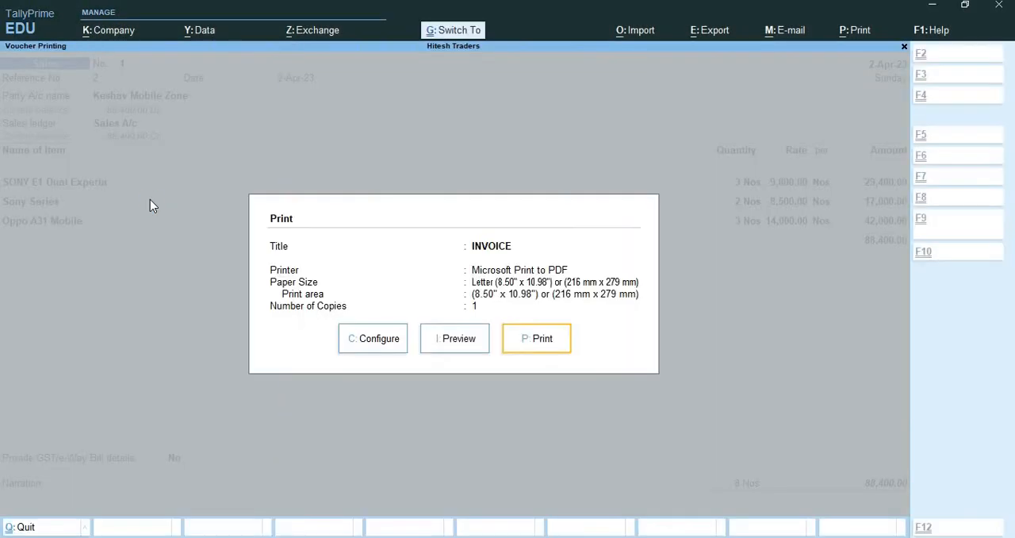
pyautogui.press('Escape')
pyautogui.press('Escape')
pyautogui.press('Escape')
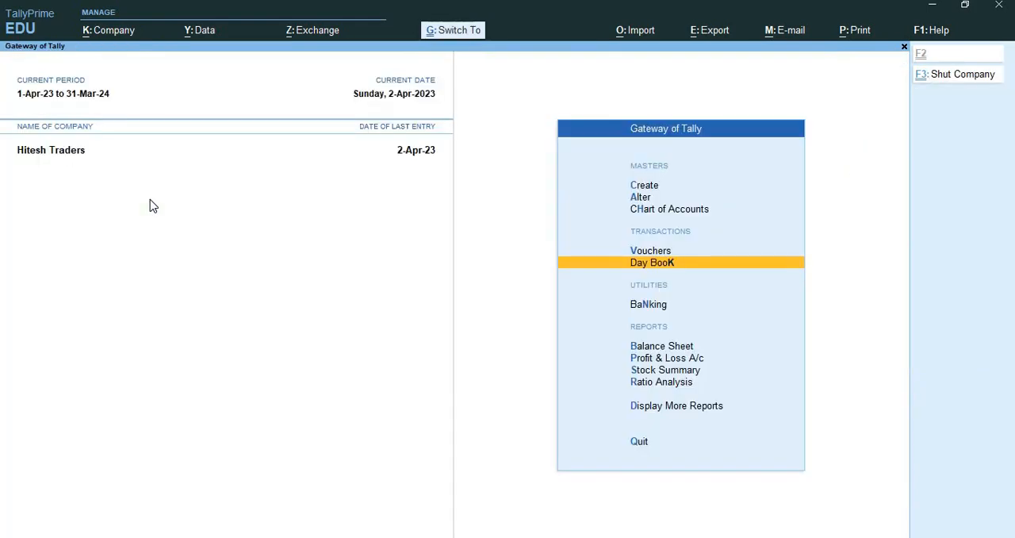
# Switch to the desktop, launch TallyPrime and continue in Educational Mode.
pyautogui.press('super+d')
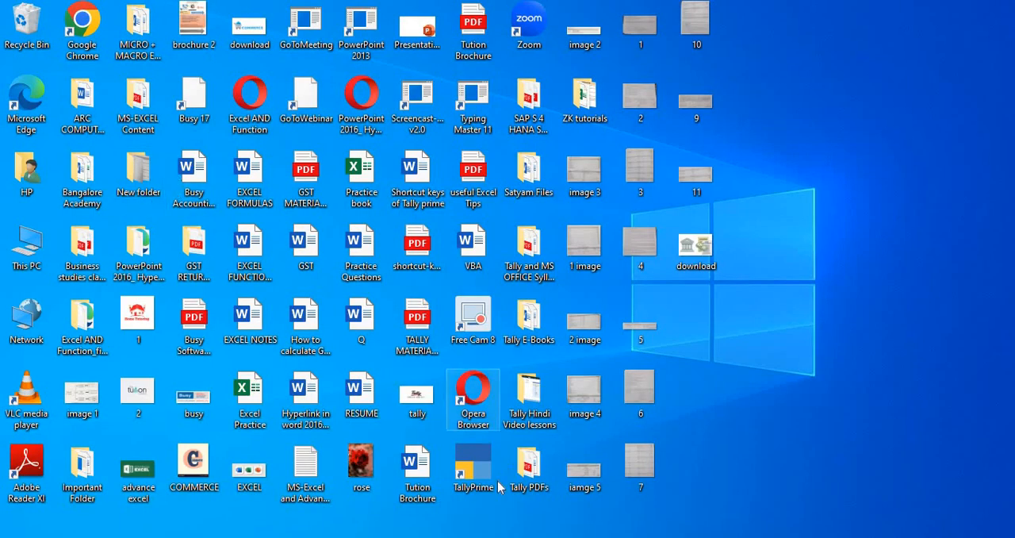
pyautogui.doubleClick(478, 465)
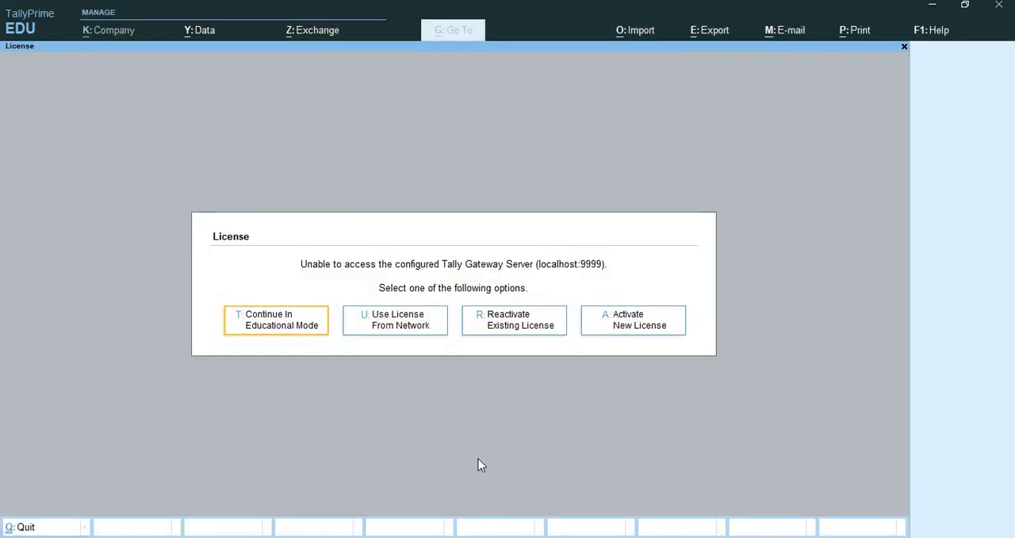
pyautogui.press('Return')
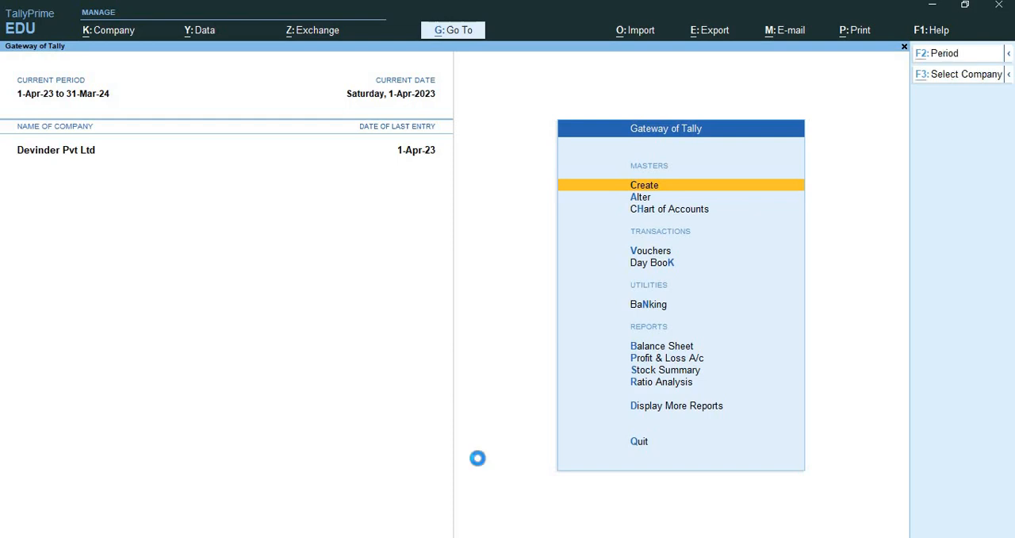
# Load the Hitesh Traders company from the list of companies.
pyautogui.press('F3')
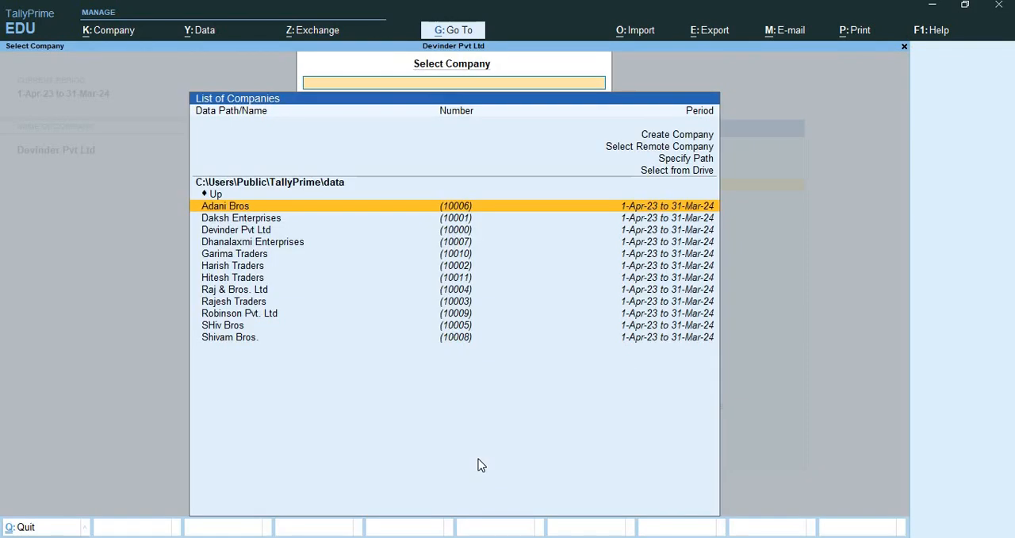
pyautogui.press('Down')
pyautogui.press('Down')
pyautogui.press('Down')
pyautogui.press('Down')
pyautogui.press('Down')
pyautogui.press('Down')
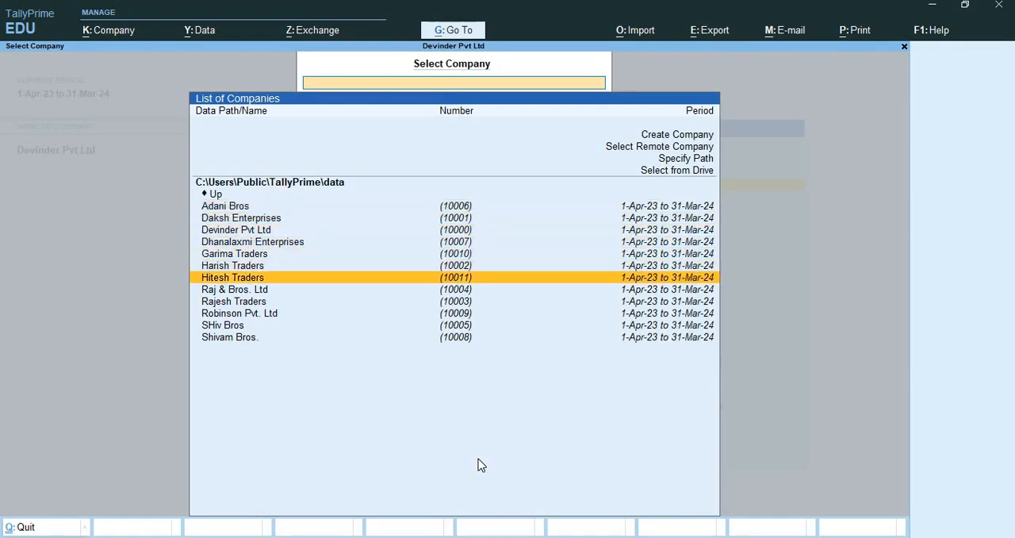
pyautogui.press('Return')
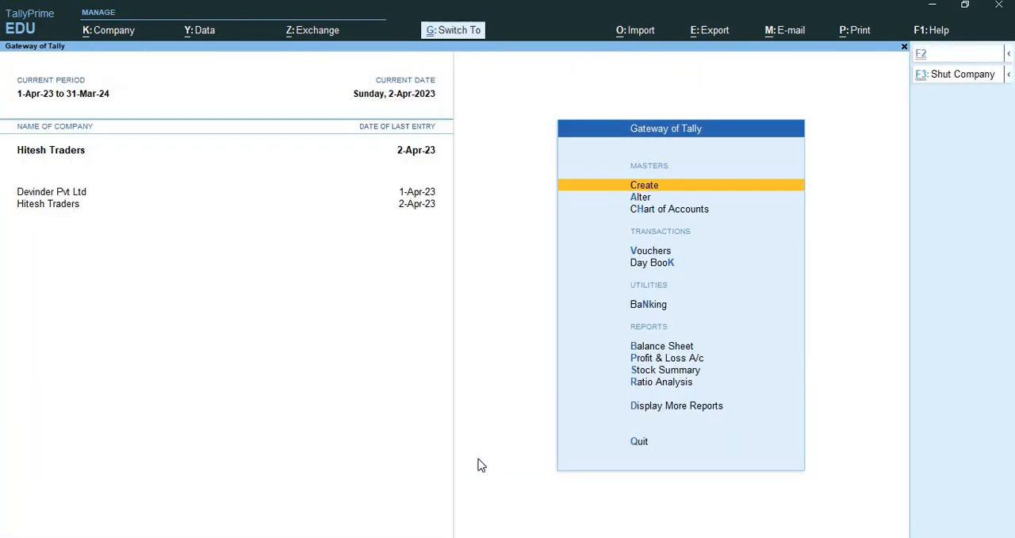
# Shut the Devinder Pvt Ltd company so that only Hitesh Traders stays loaded.
pyautogui.hotkey('ctrl', 'F3')
pyautogui.press('Up')
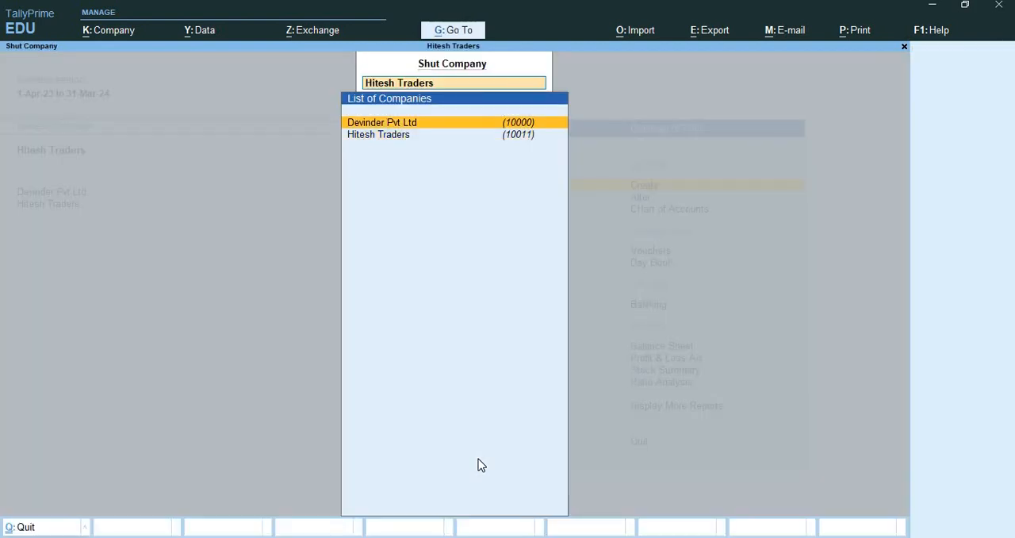
pyautogui.press('Return')
# Open voucher entry for Hitesh Traders and change the voucher type to Credit Note.
pyautogui.press('Down')
pyautogui.press('Down')
pyautogui.press('Down')
pyautogui.press('Down')
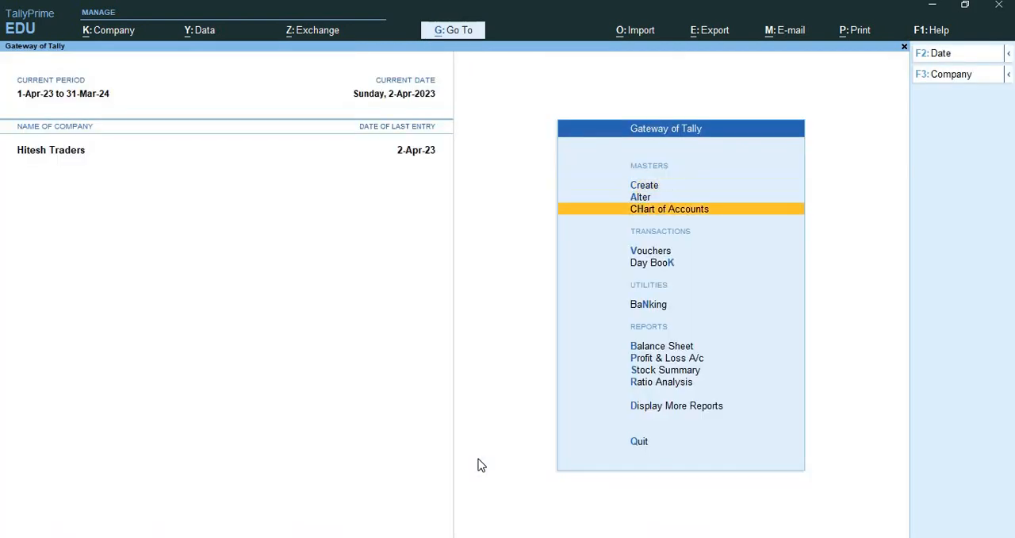
pyautogui.press('Up')
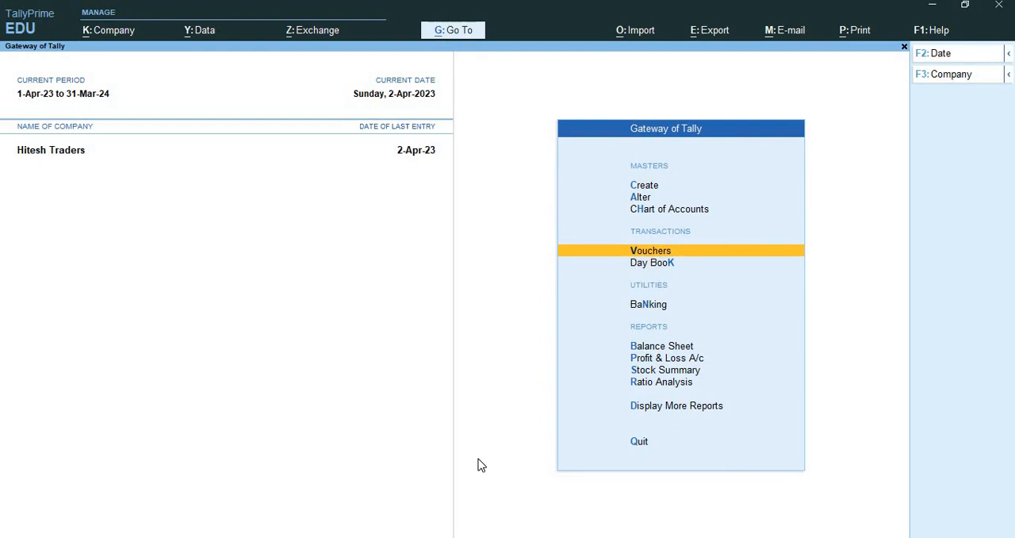
pyautogui.press('Return')
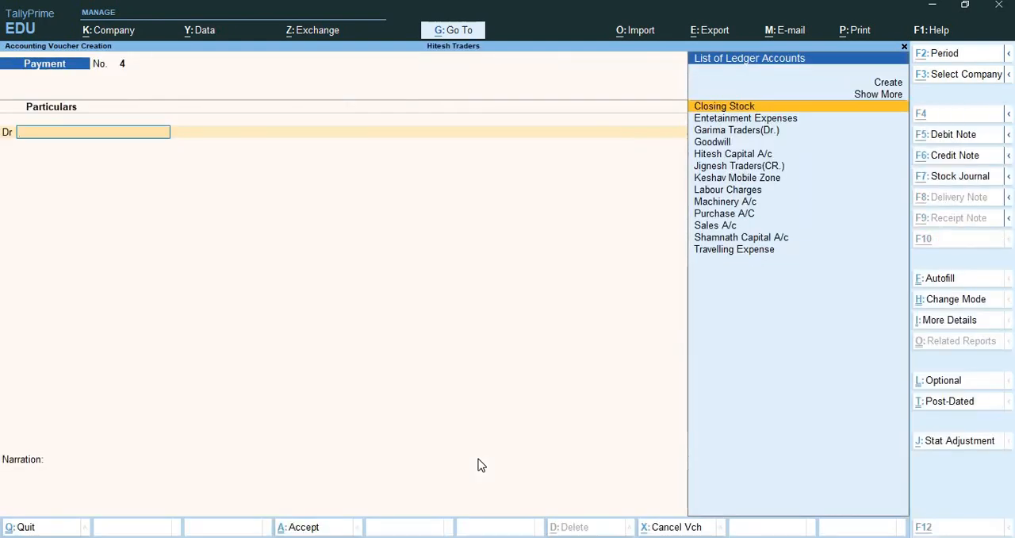
pyautogui.hotkey('alt', 'F6')
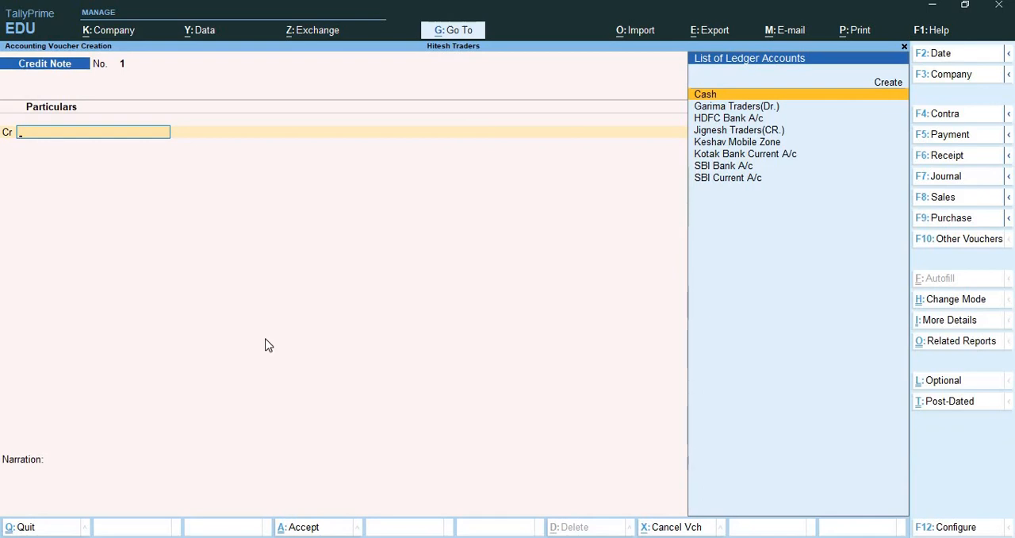
# Change the credit note's voucher mode to Item Invoice.
pyautogui.press('ctrl')
pyautogui.press('ctrl')
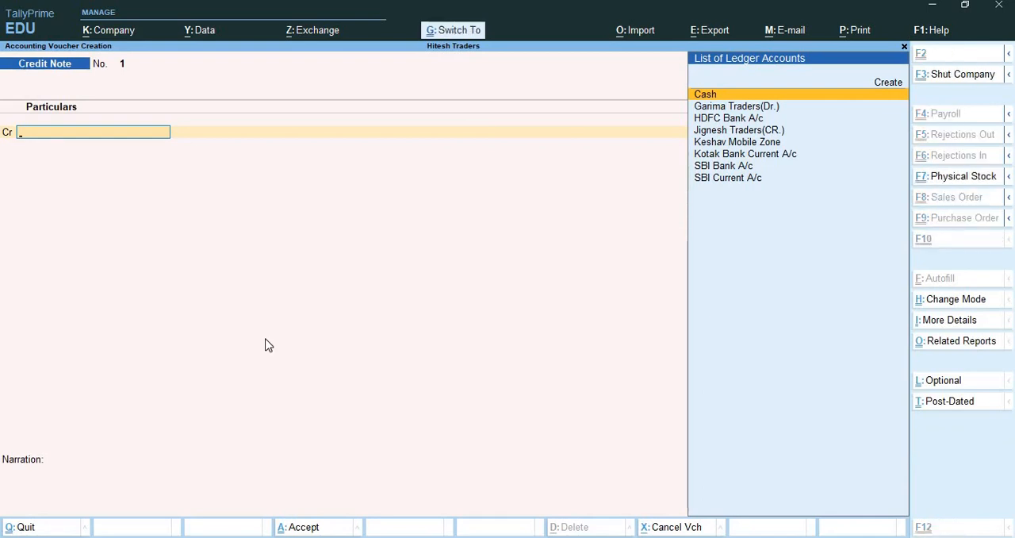
pyautogui.hotkey('ctrl', 'h')
pyautogui.press('Up')
pyautogui.press('Up')
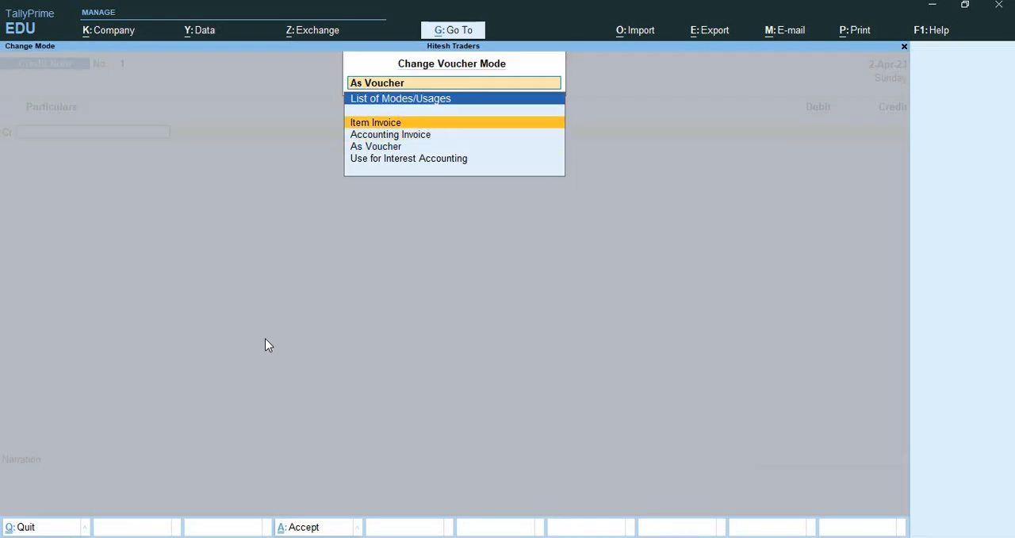
pyautogui.press('Return')
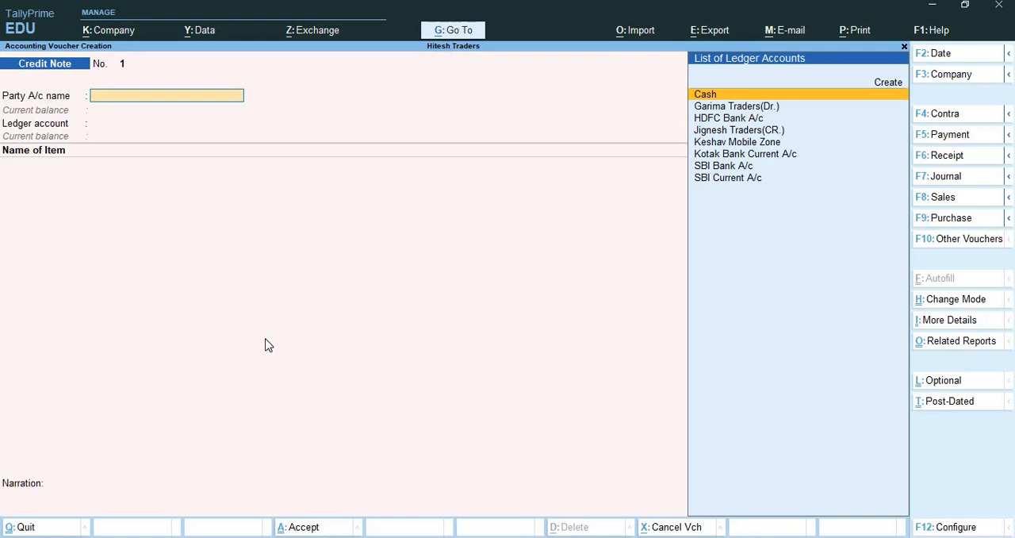
# Start a new sales voucher with reference number 5 and accept 2-Apr-23 as the reference date.
pyautogui.press('F8')
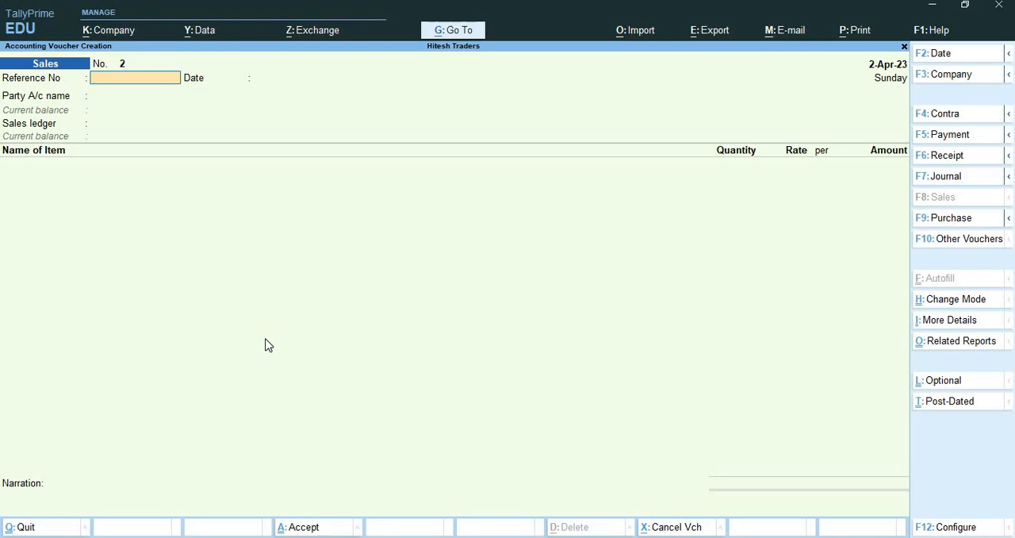
pyautogui.write('5')
pyautogui.press('Return')
pyautogui.press('Return')
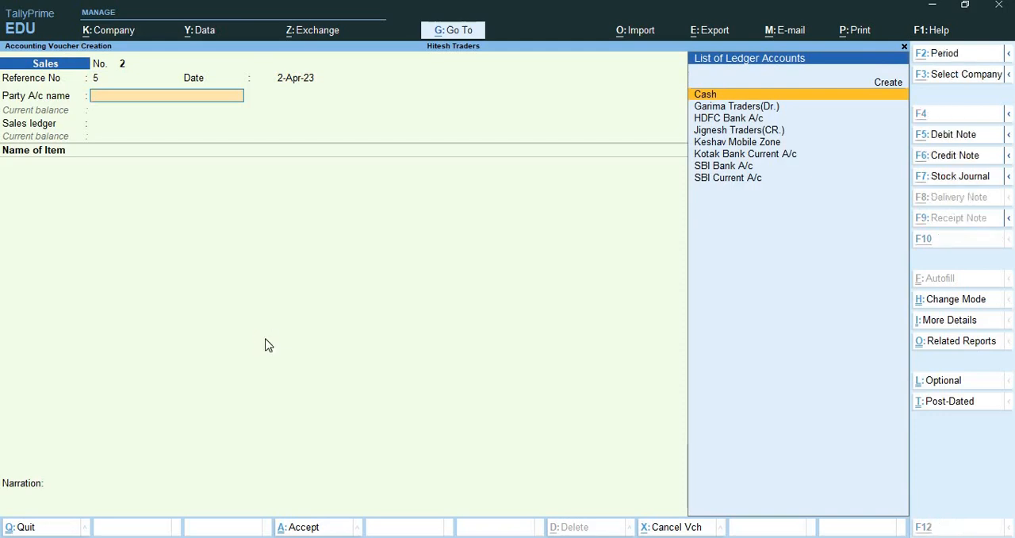
# Create the party ledger Pooja Enterprises under Sundry Debtors from within the sales voucher.
pyautogui.hotkey('alt', 'c')
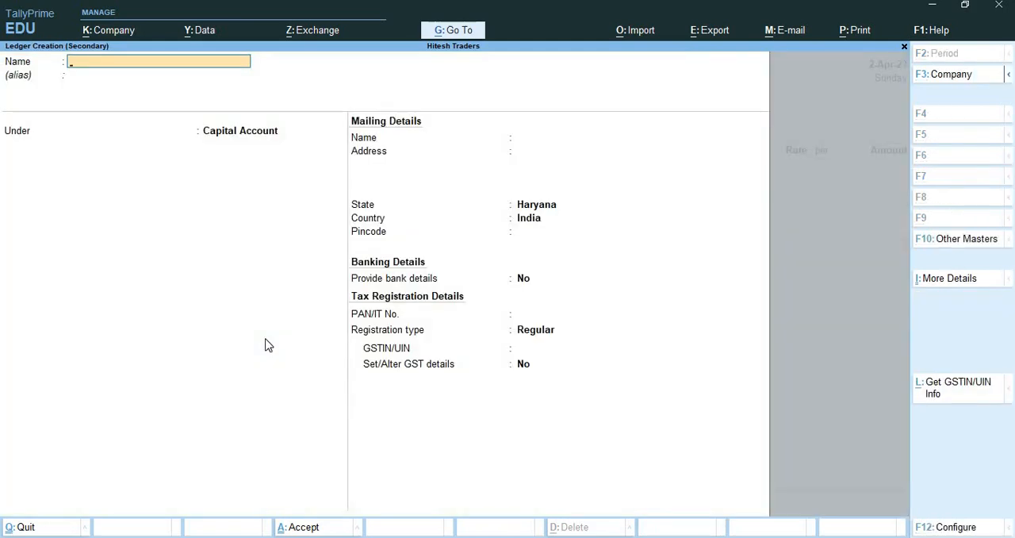
pyautogui.write('Pooja Enterprises')
pyautogui.press('Return')
pyautogui.press('Return')
pyautogui.write('Sun')
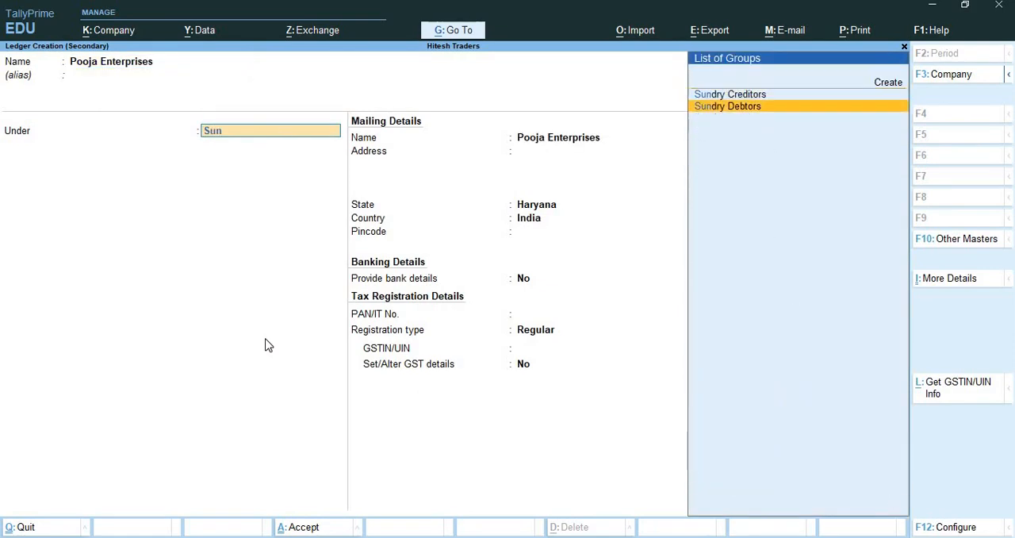
# Accept blank dispatch details for Pooja Enterprises and choose Sales A/c as the sales ledger.
pyautogui.press('Return')
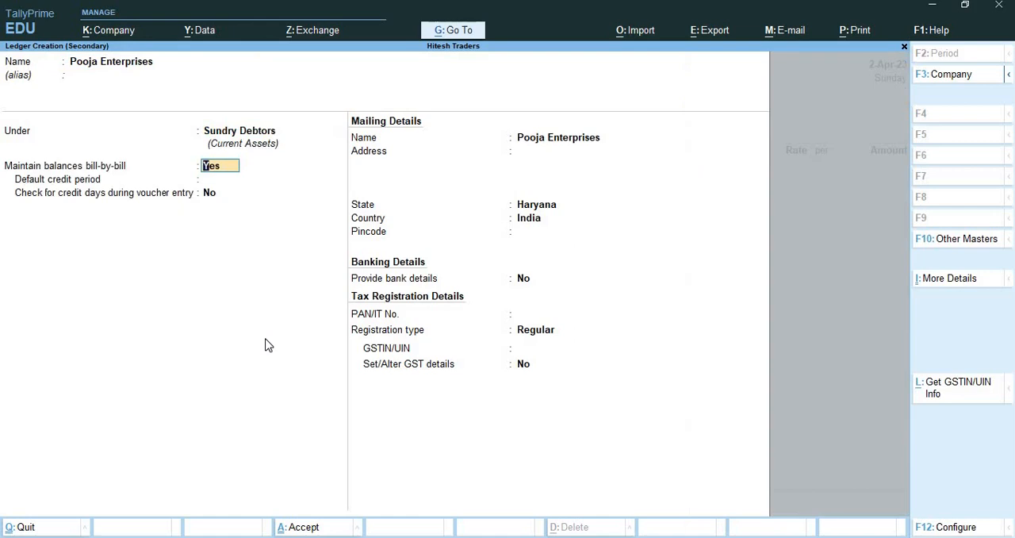
pyautogui.hotkey('ctrl', 'a')
pyautogui.press('Return')
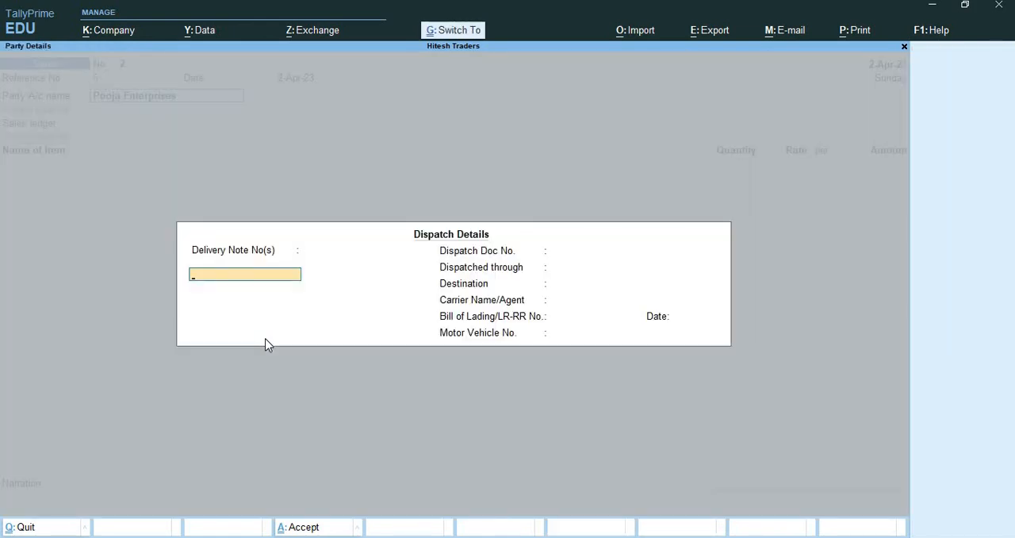
pyautogui.hotkey('ctrl', 'a')
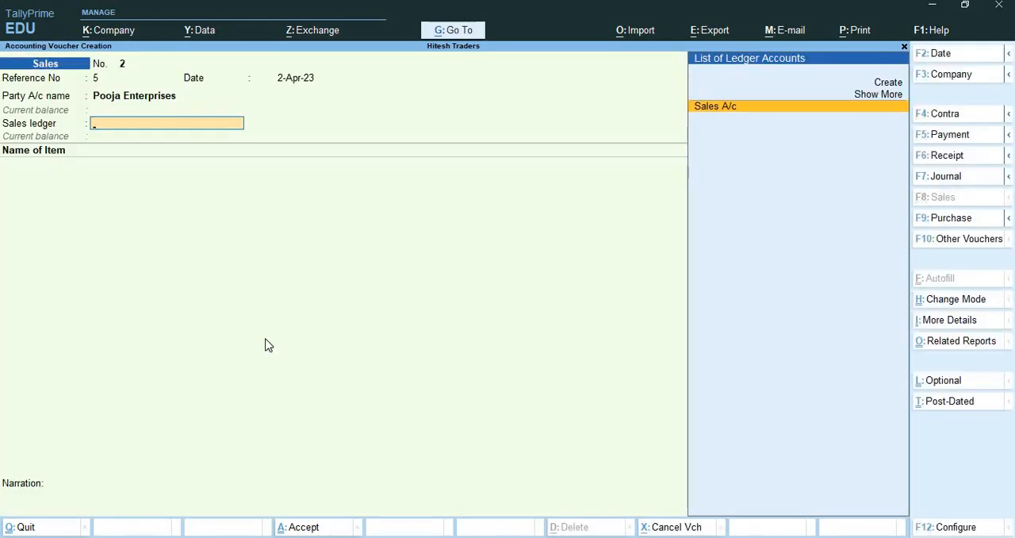
pyautogui.press('Return')
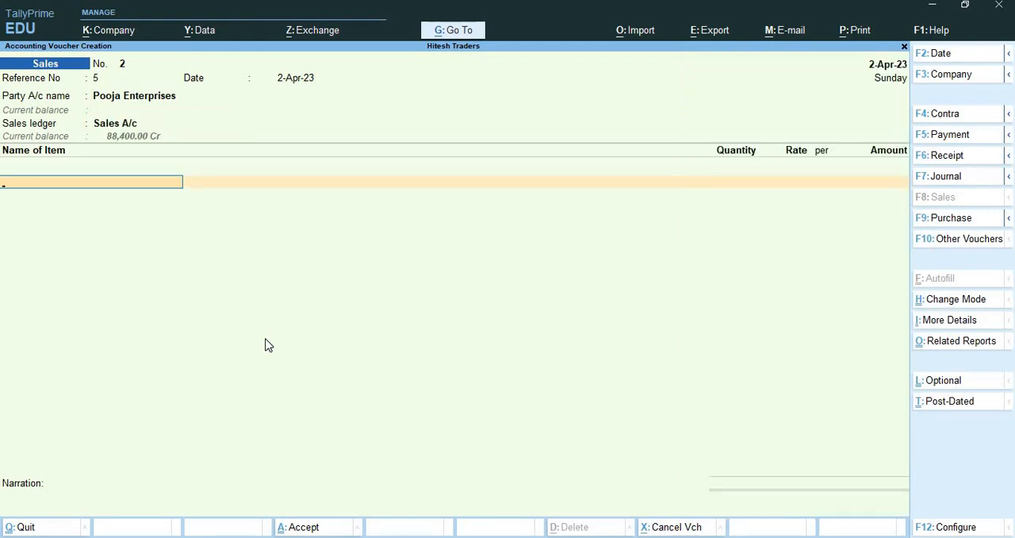
# Add Oppo A31 Mobile to the sales voucher and allocate it from the Mumbai Location godown.
pyautogui.write('Op')
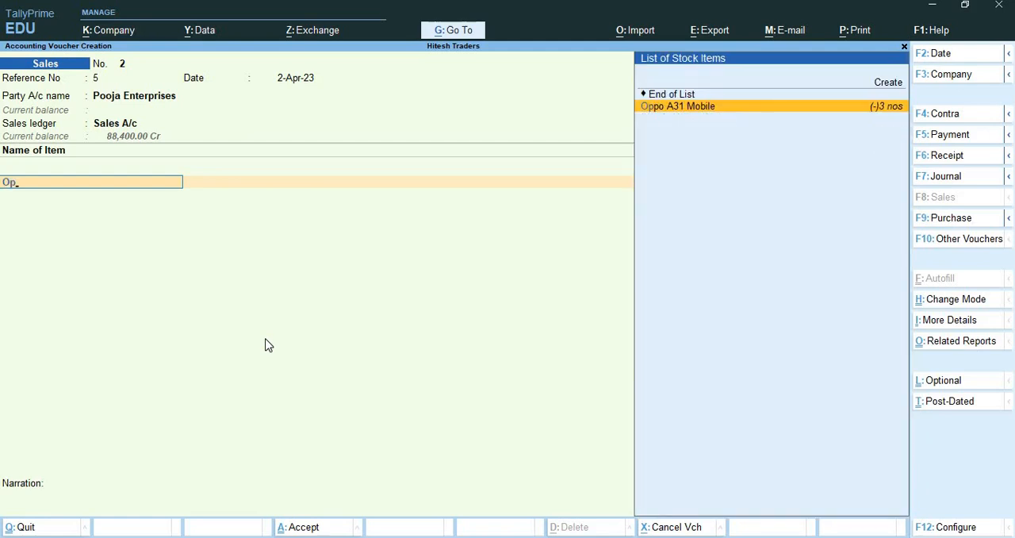
pyautogui.press('Return')
pyautogui.press('Return')
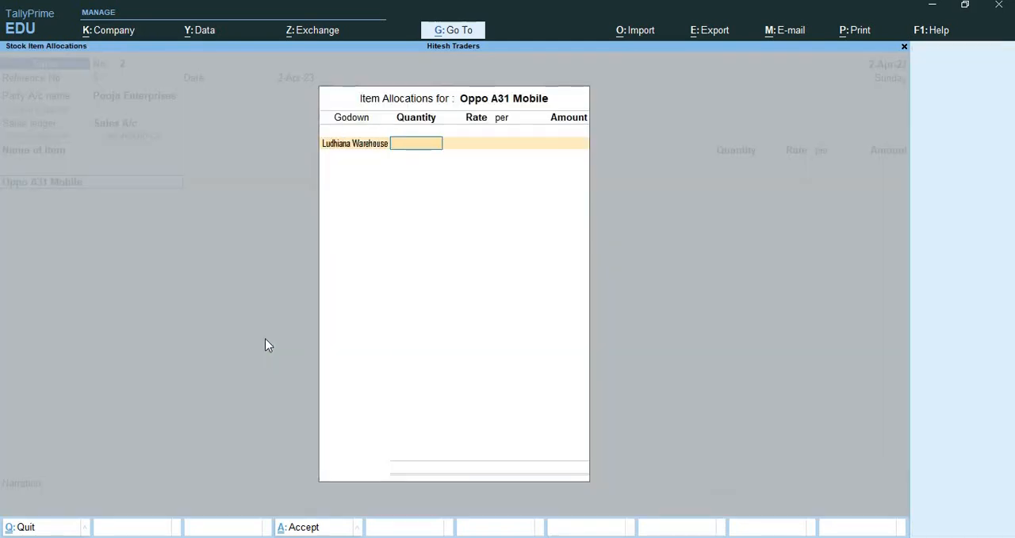
pyautogui.press('BackSpace')
pyautogui.write('Mu')
pyautogui.press('Return')
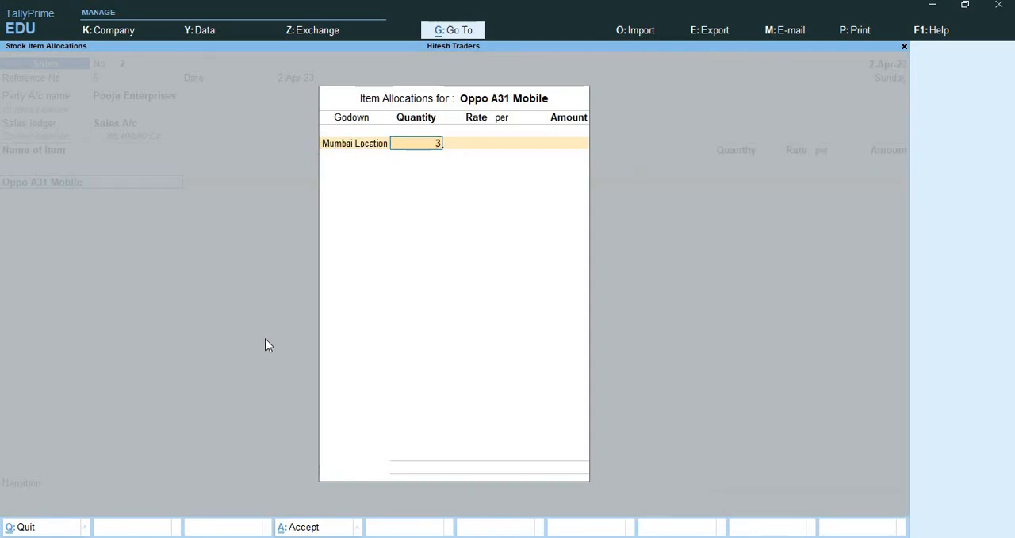
# Set the Oppo A31 Mobile quantity to 3 nos at a rate of 27,800 and accept the item line.
pyautogui.write('3')
pyautogui.press('Return')
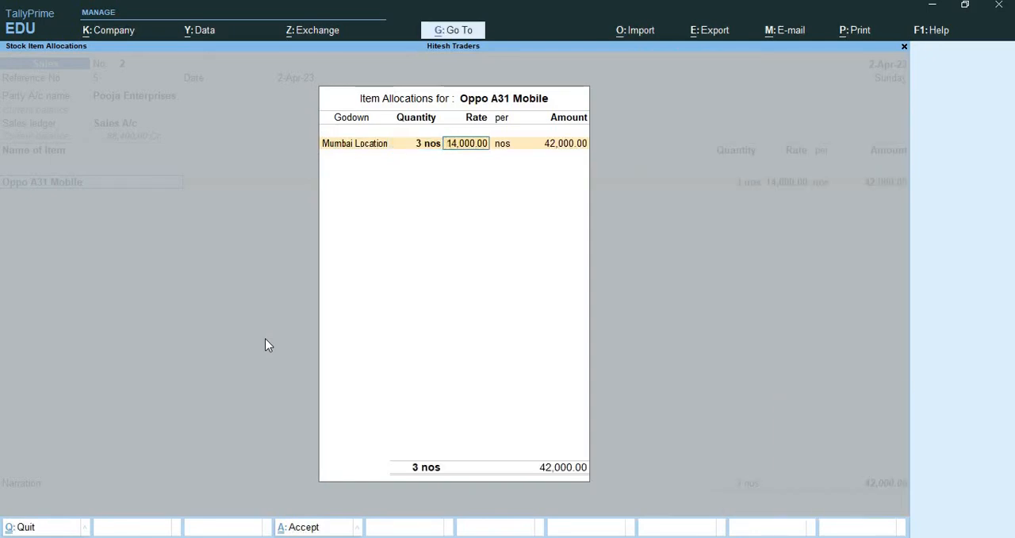
pyautogui.write('27800')
pyautogui.press('Return')
pyautogui.press('Return')
pyautogui.press('Return')
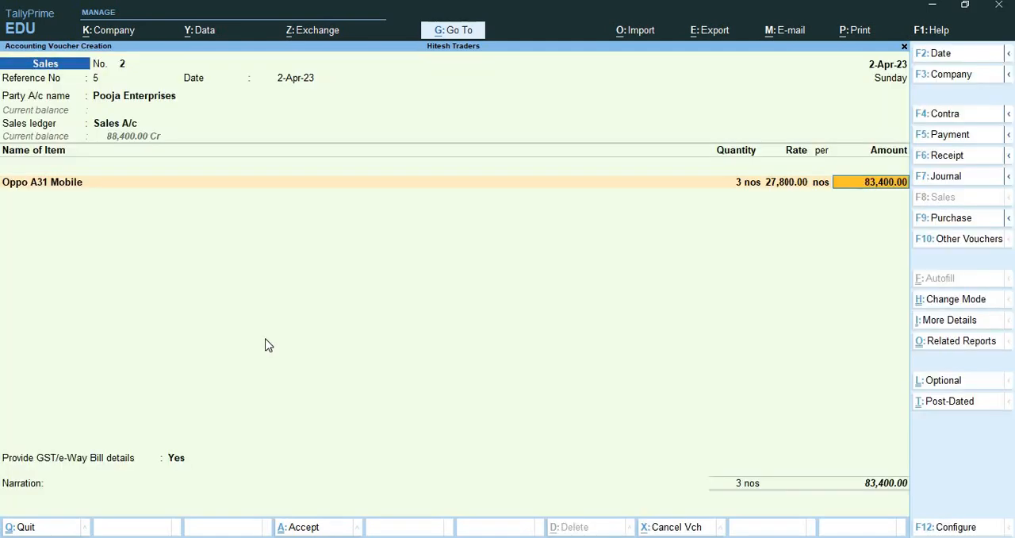
pyautogui.press('Return')
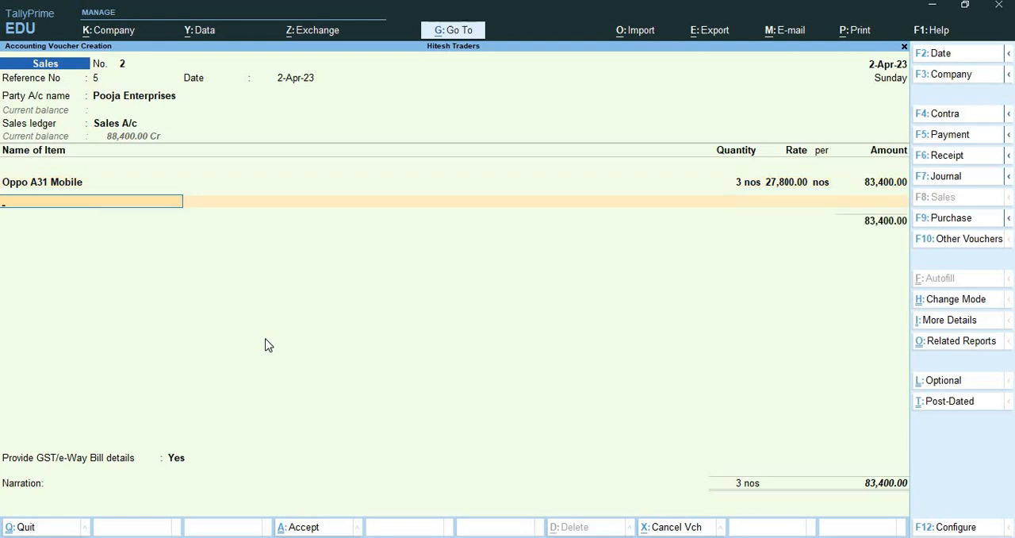
# Create the stock item Oneplus Nord Mobile under the Mobile Phone group with nos as its unit.
pyautogui.hotkey('alt', 'c')
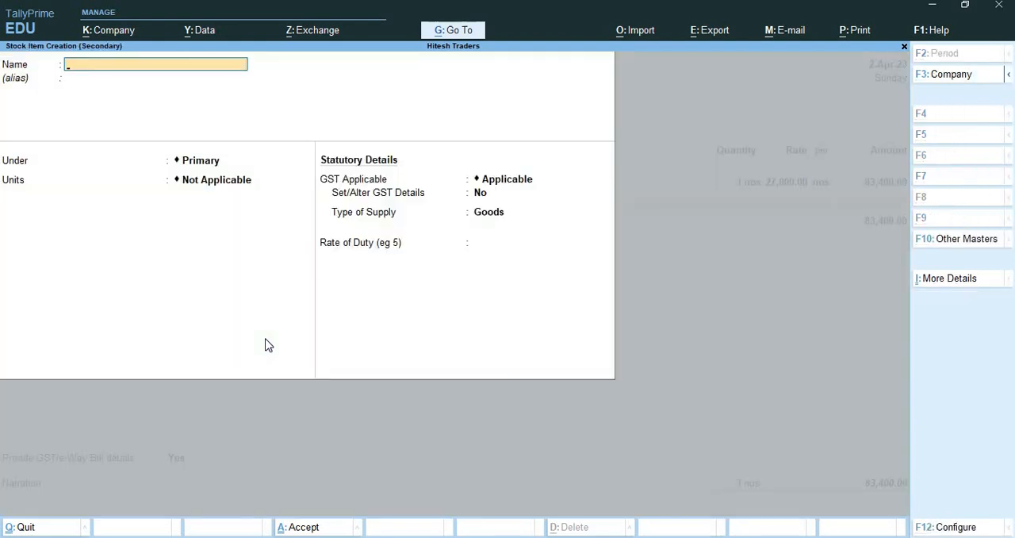
pyautogui.write('Oneplus Nord Mobil')
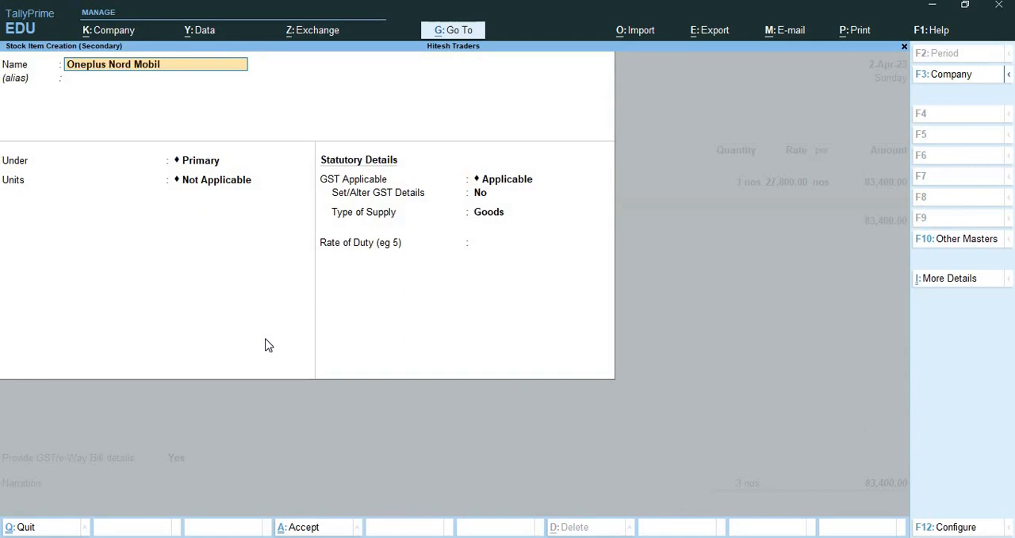
pyautogui.write('e')
pyautogui.press('Return')
pyautogui.press('Down')
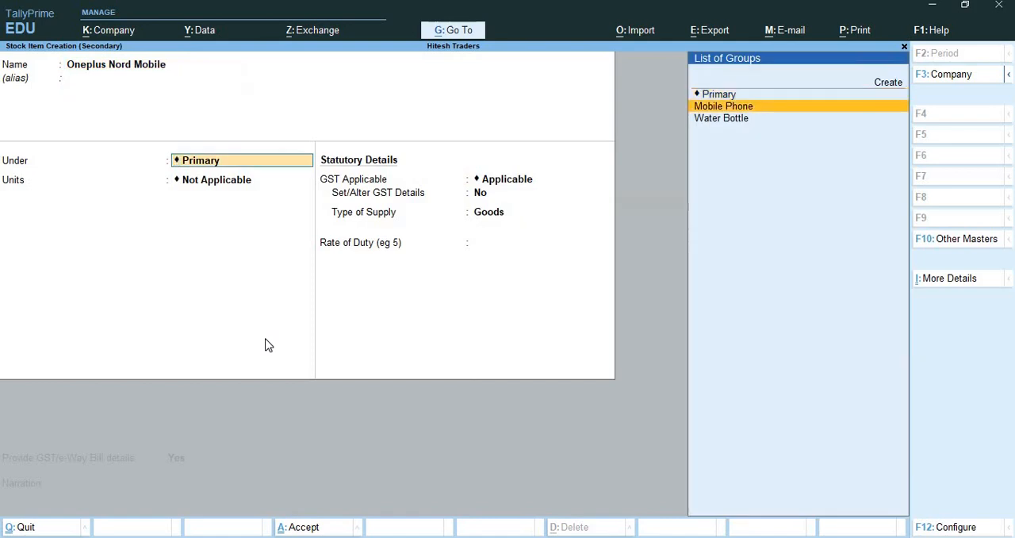
pyautogui.press('Return')
pyautogui.press('Down')
pyautogui.press('Down')
pyautogui.press('Return')
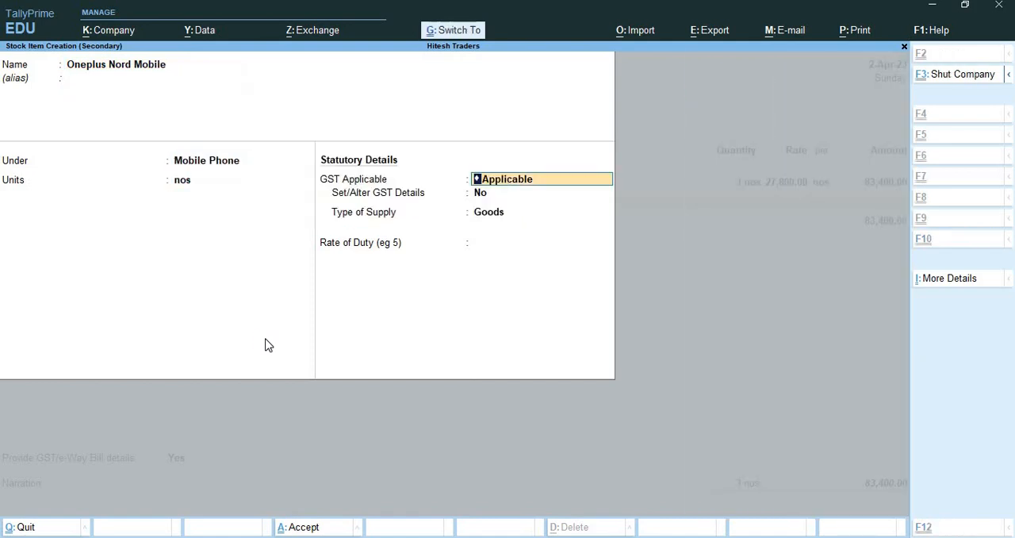
pyautogui.hotkey('ctrl', 'a')
# Allocate 4 Nos of Oneplus Nord Mobile from Mumbai Location at a rate of 14,000 and end the item list.
pyautogui.press('Return')
pyautogui.write('Mu')
pyautogui.press('Return')
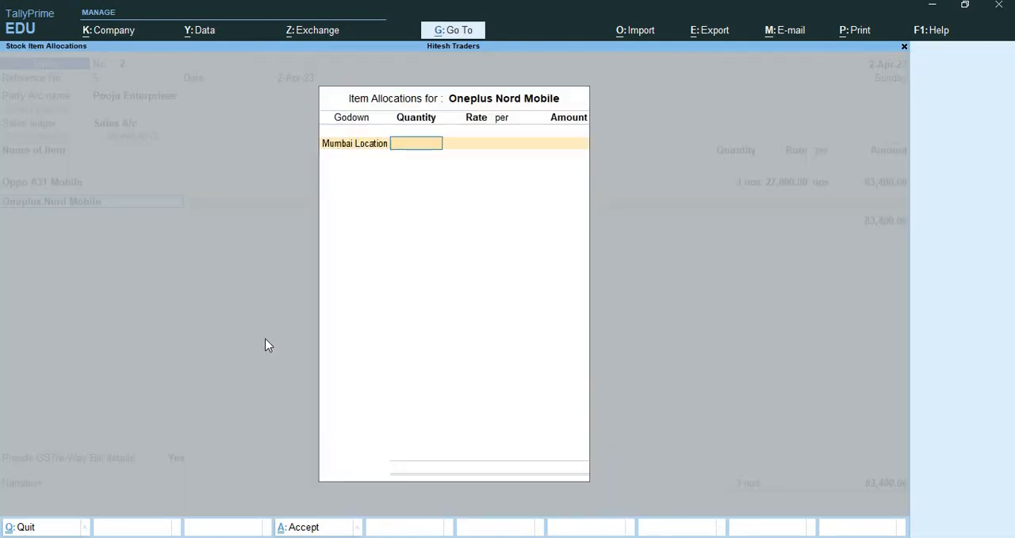
pyautogui.write('4')
pyautogui.press('Return')
pyautogui.press('Return')
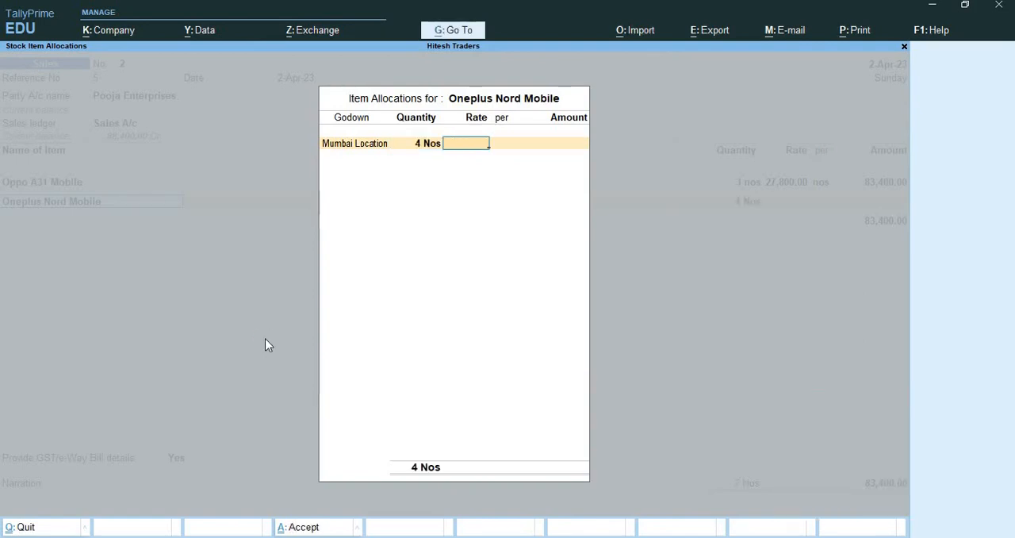
pyautogui.write('14,')
pyautogui.write('000')
pyautogui.press('Return')
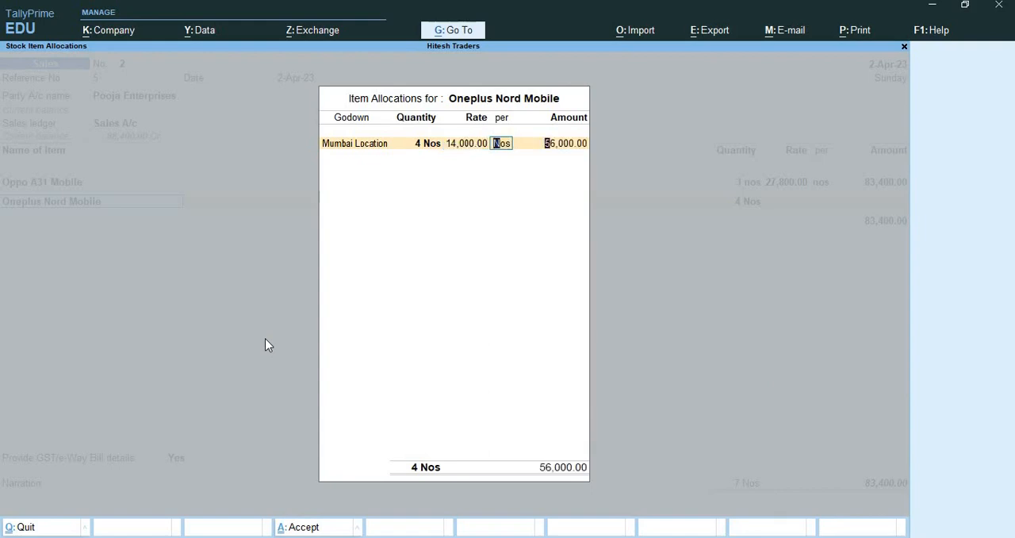
pyautogui.press('Return')
pyautogui.press('Return')
pyautogui.press('Return')
pyautogui.press('Return')
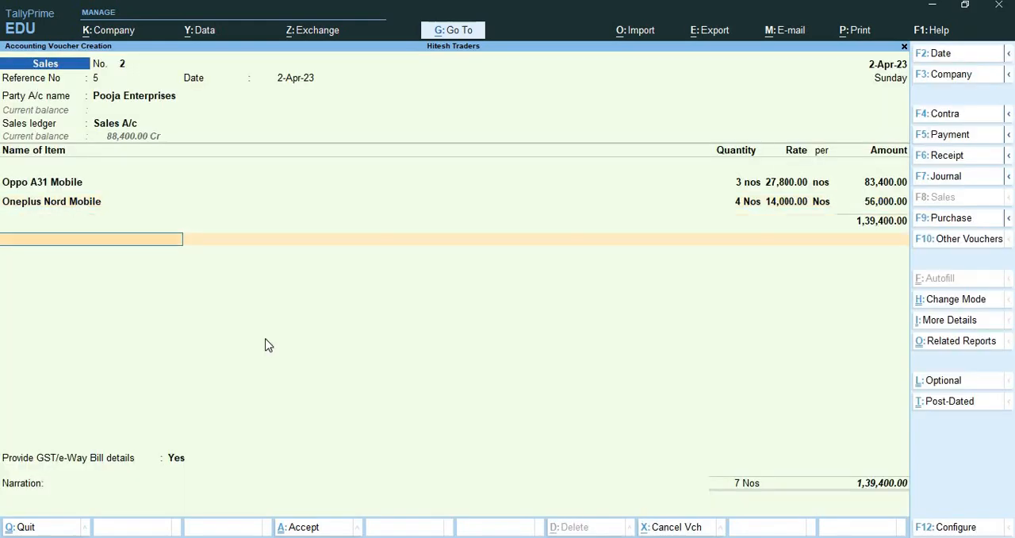
# Save the sales voucher, answering Yes to sending its details for e-Way Bill generation.
pyautogui.hotkey('ctrl', 'a')
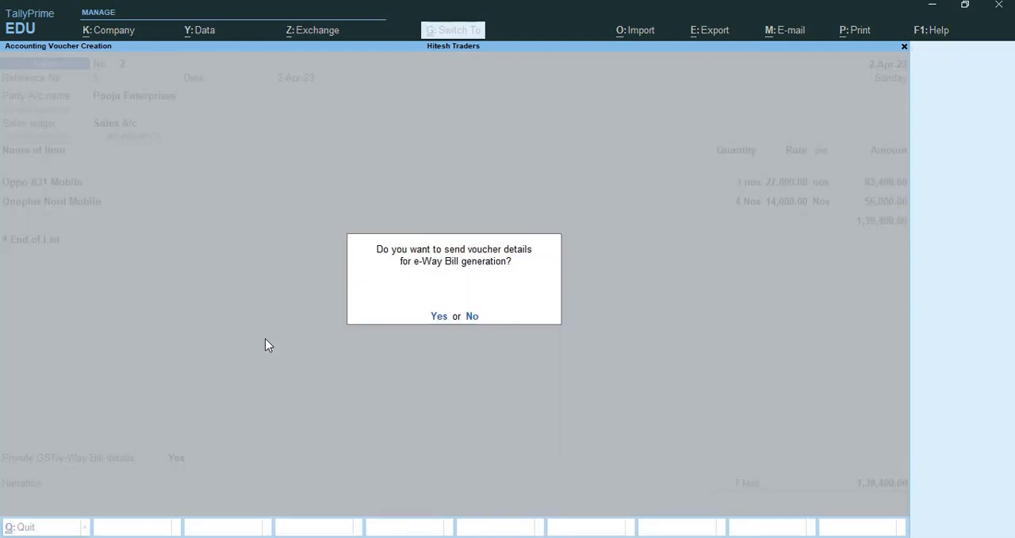
pyautogui.press('y')
pyautogui.press('Return')
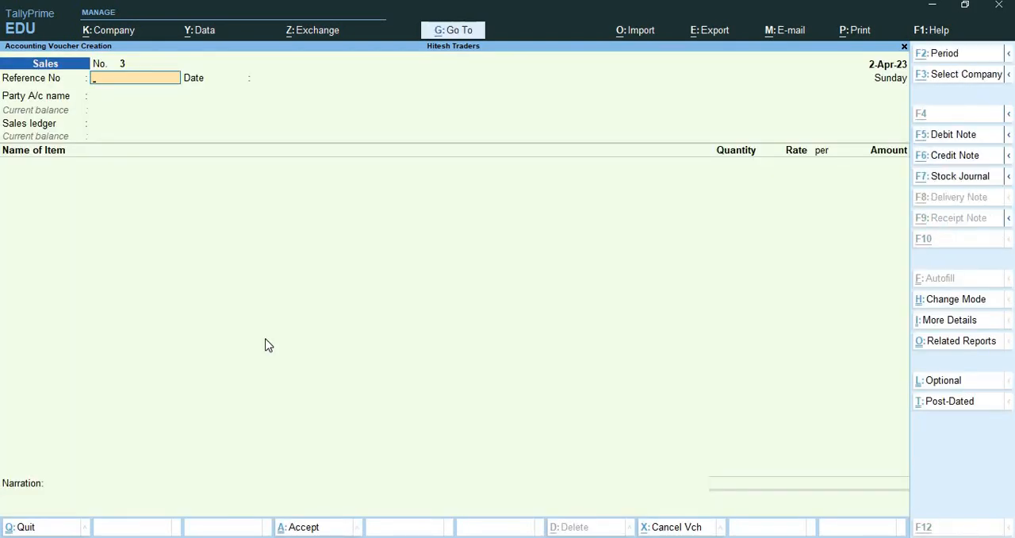
# Start a credit note voucher for the party Pooja Enterprises and accept its receipt and party details without changes.
pyautogui.hotkey('ctrl', 'F8')
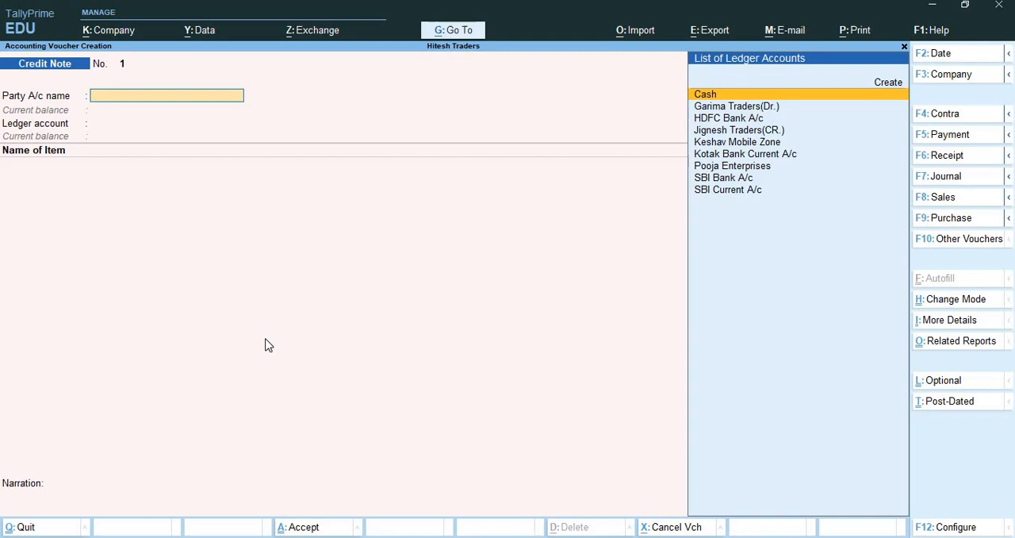
pyautogui.write('Po')
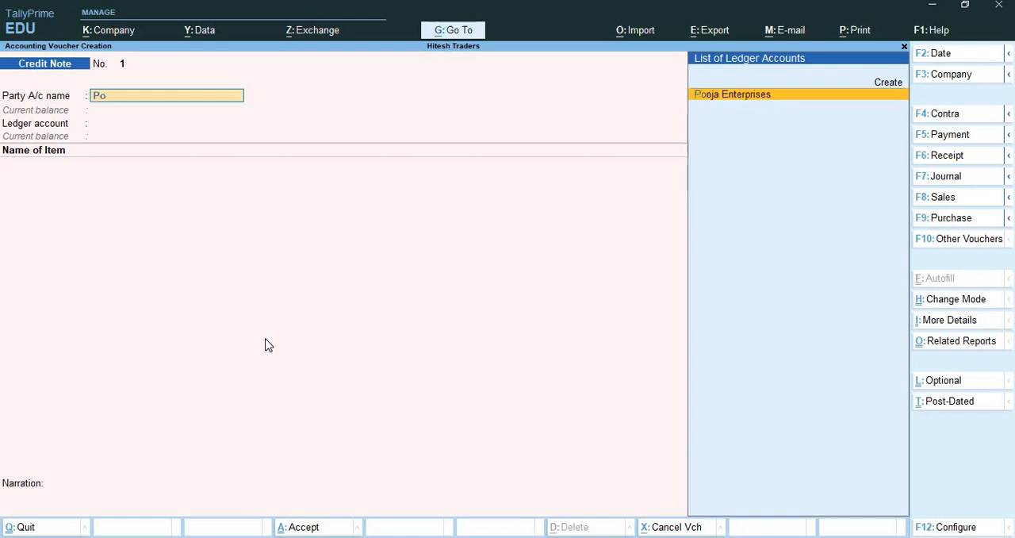
pyautogui.press('Return')
pyautogui.press('Return')
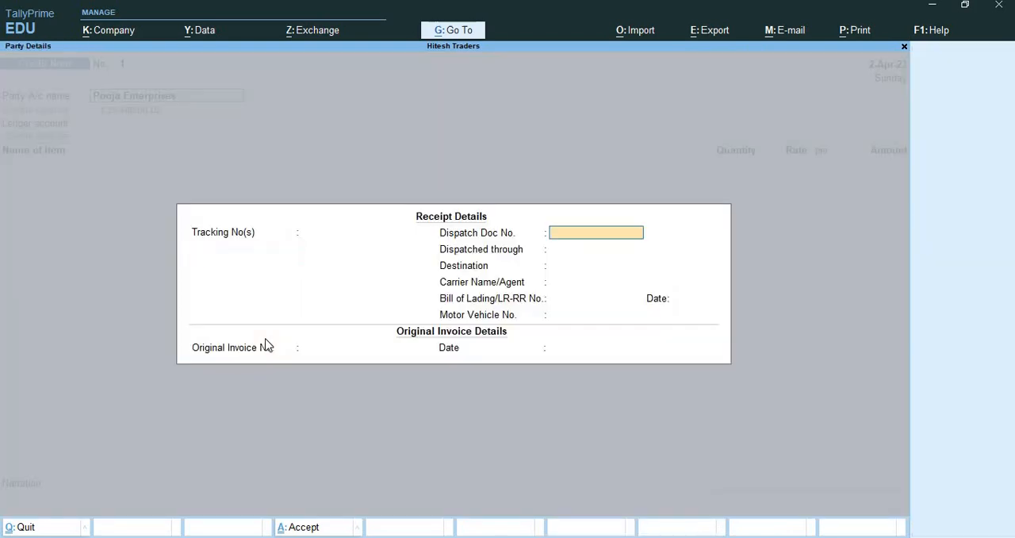
pyautogui.hotkey('ctrl', 'a')
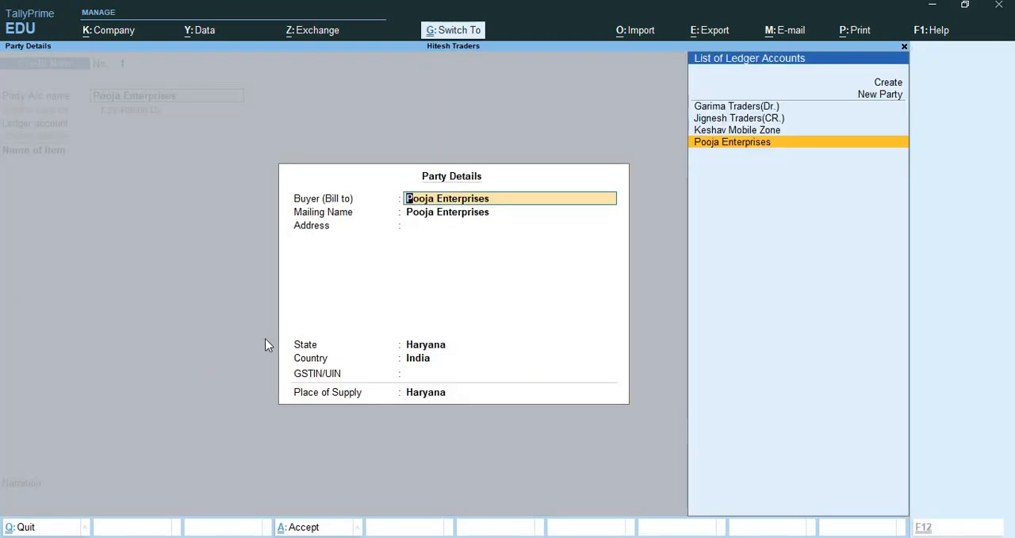
pyautogui.hotkey('ctrl', 'a')
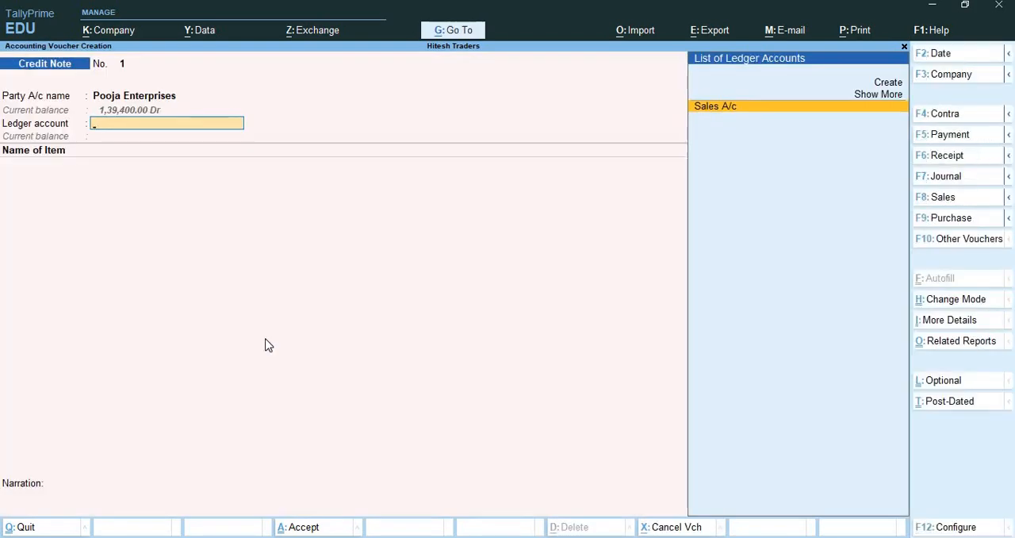
# Create the ledger Salez Return under the Sales Accounts group for the credit note's ledger account.
pyautogui.hotkey('alt', 'c')
pyautogui.write('Sa')
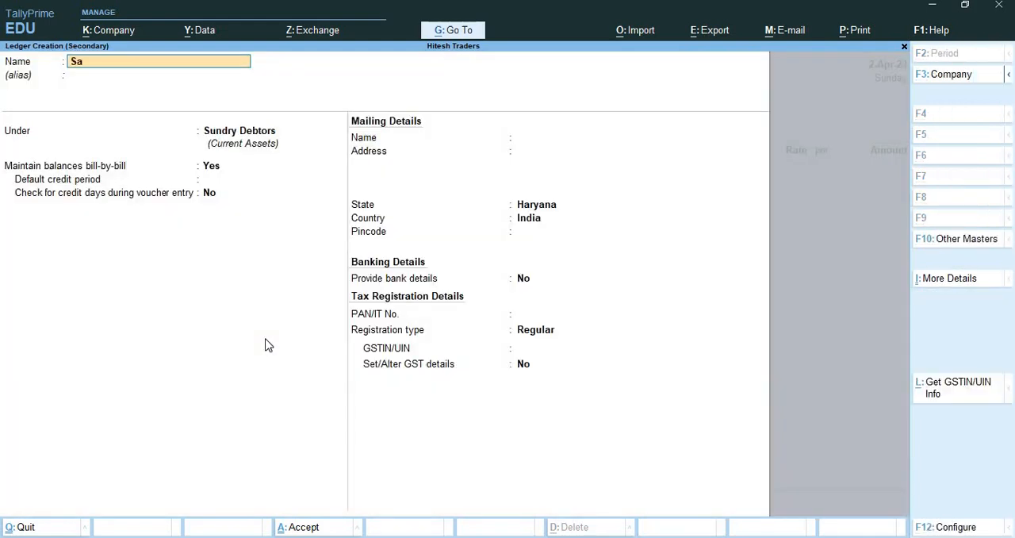
pyautogui.write('lez Return')
pyautogui.press('Return')
pyautogui.write('Sa')
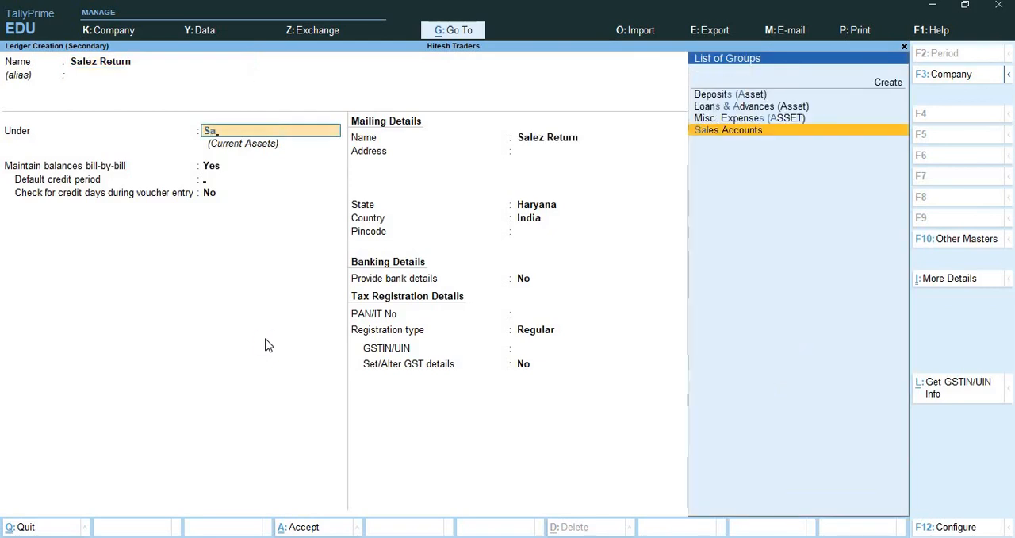
pyautogui.press('Return')
pyautogui.hotkey('ctrl', 'a')
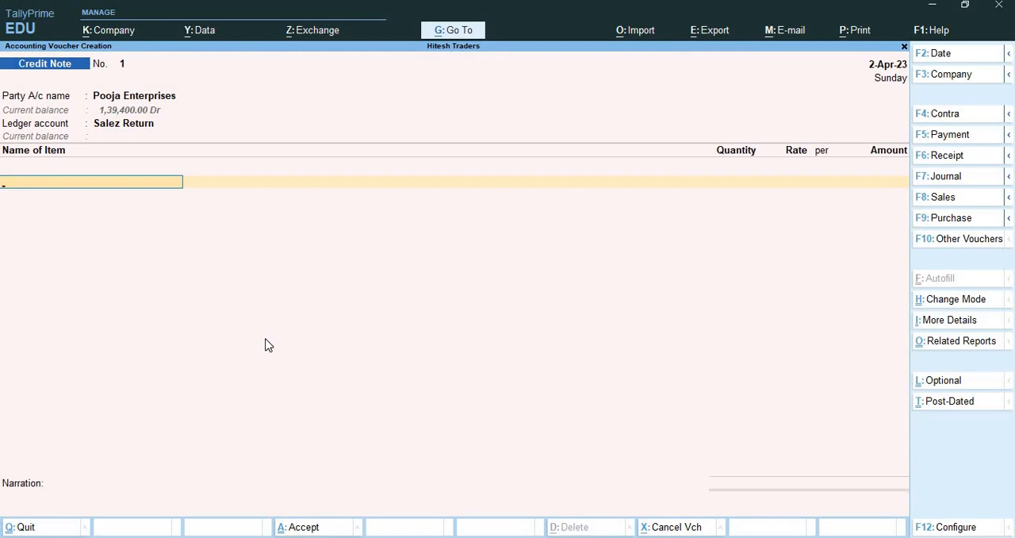
# Add Oppo A31 Mobile to the credit note with 1 Nos to Ludhiana Warehouse at a rate of 27,800.
pyautogui.write('Op')
pyautogui.press('Return')
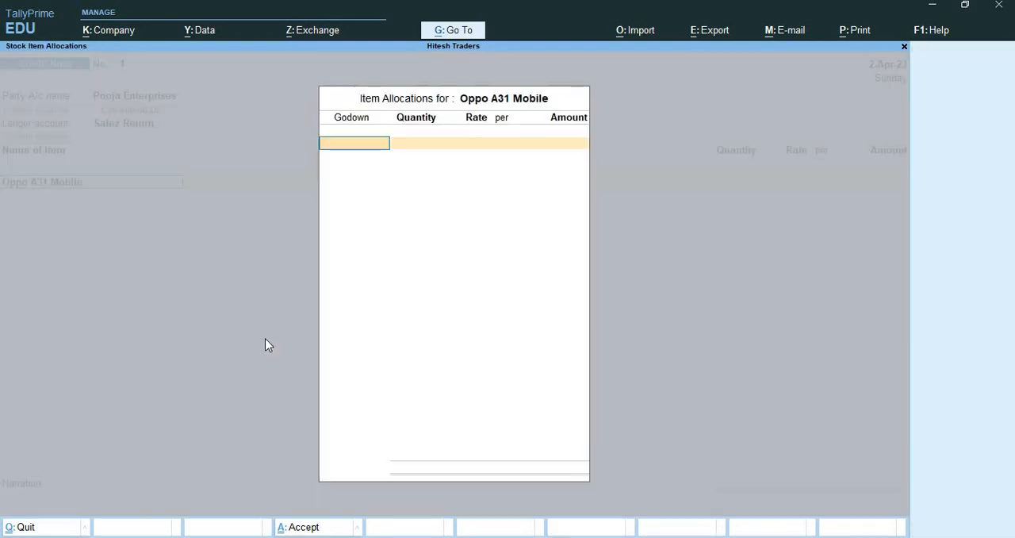
pyautogui.press('Return')
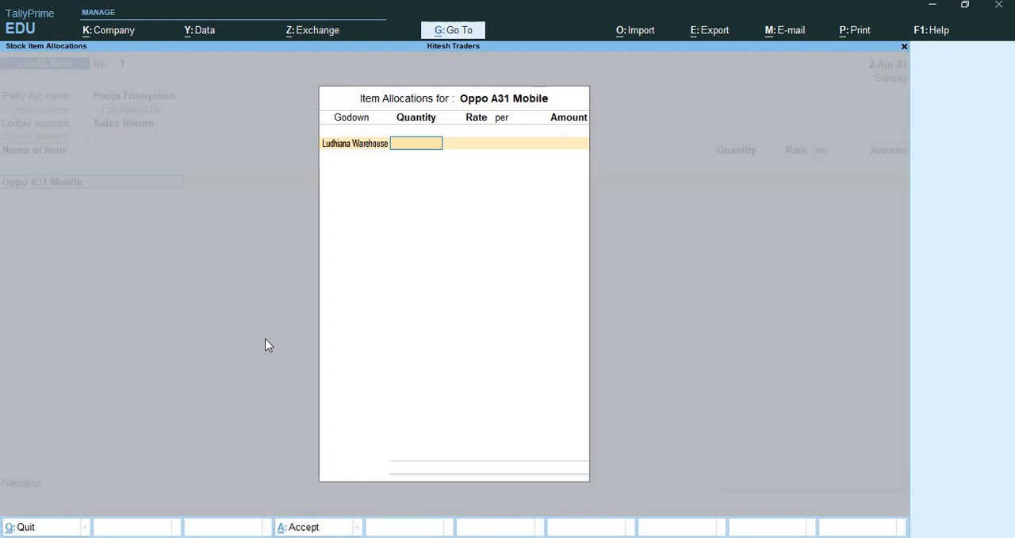
pyautogui.write('1')
pyautogui.press('Return')
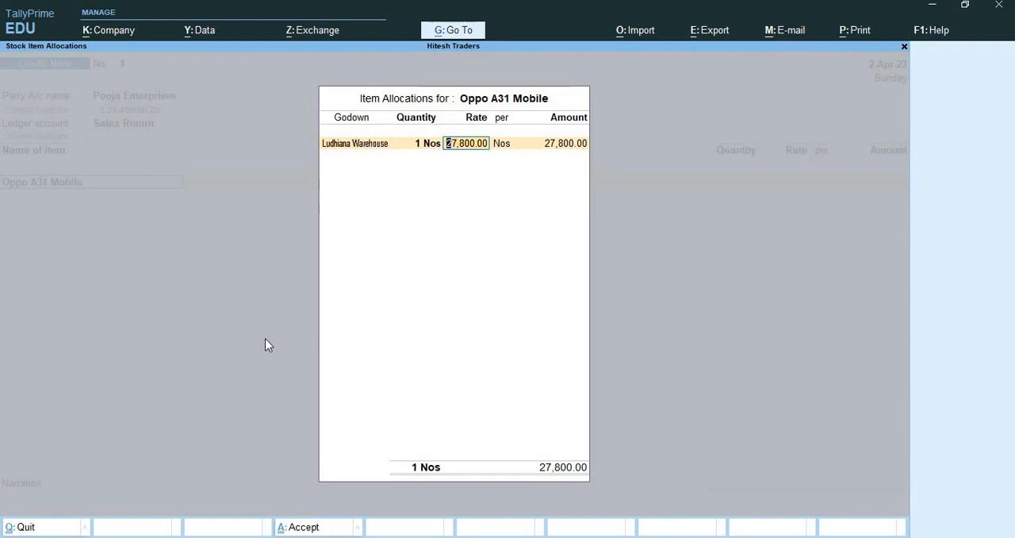
pyautogui.press('Return')
pyautogui.press('Return')
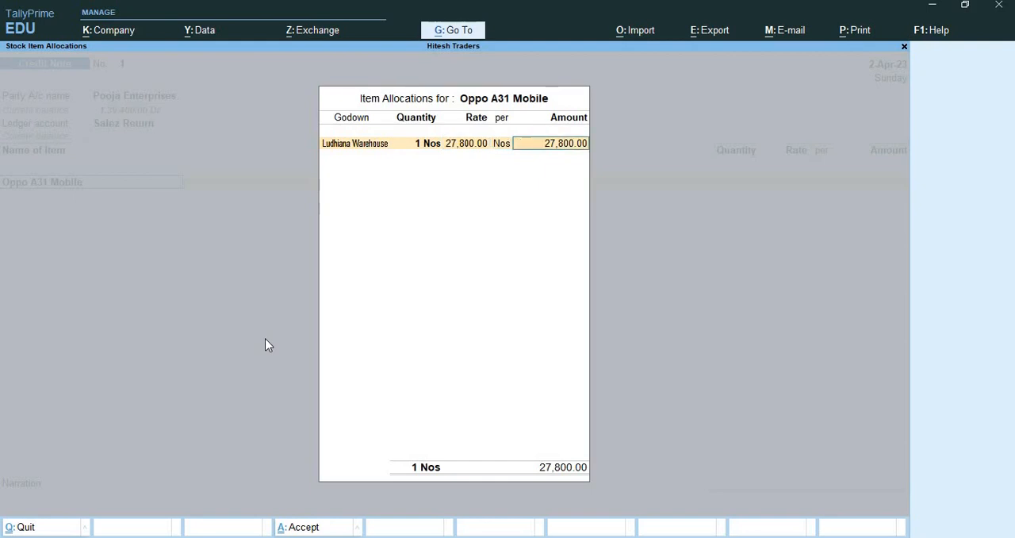
pyautogui.press('Return')
pyautogui.press('Return')
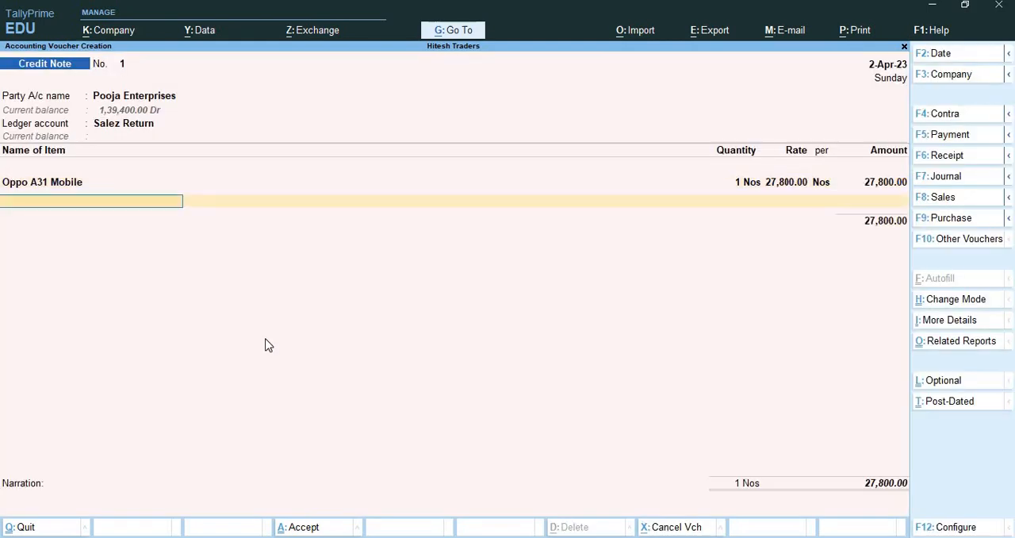
# Add Oneplus Nord Mobile to the credit note with 1 Nos to Mumbai Location at a rate of 14,000.
pyautogui.write('On')
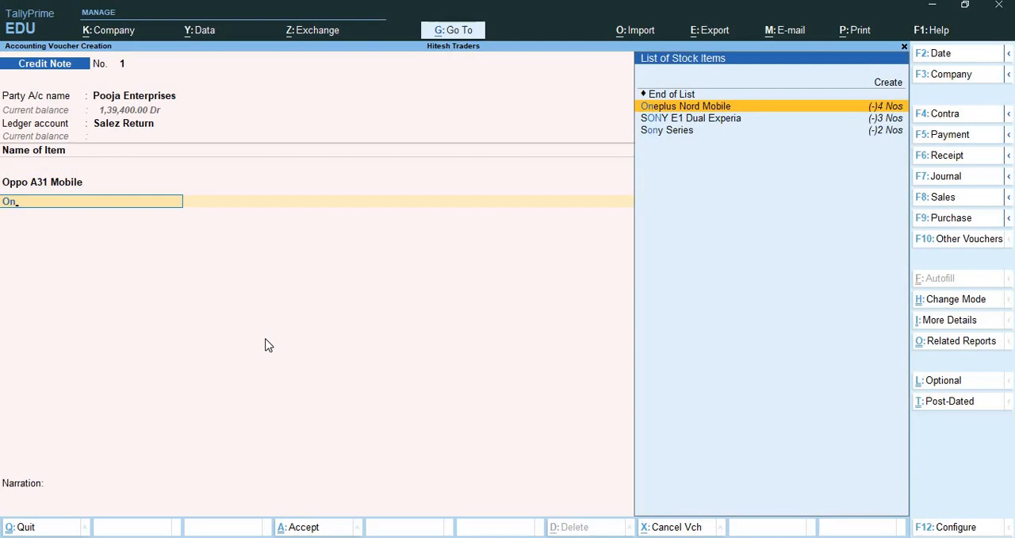
pyautogui.press('Return')
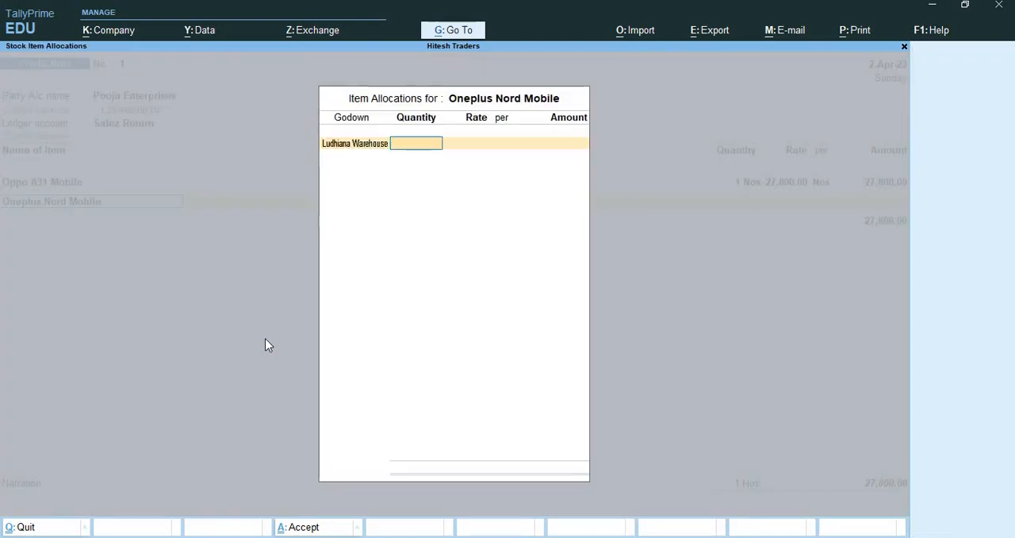
pyautogui.press('BackSpace')
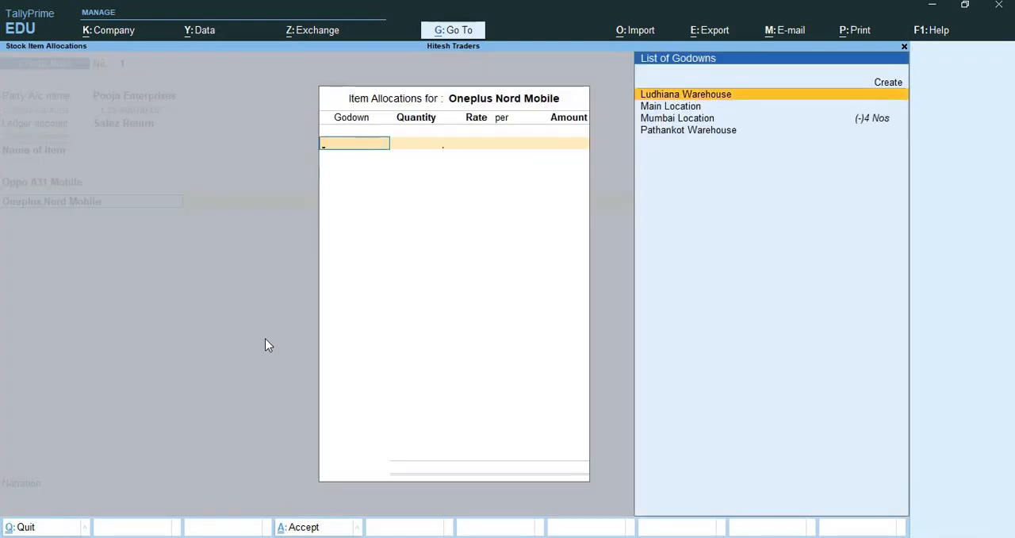
pyautogui.write('mu')
pyautogui.press('Return')
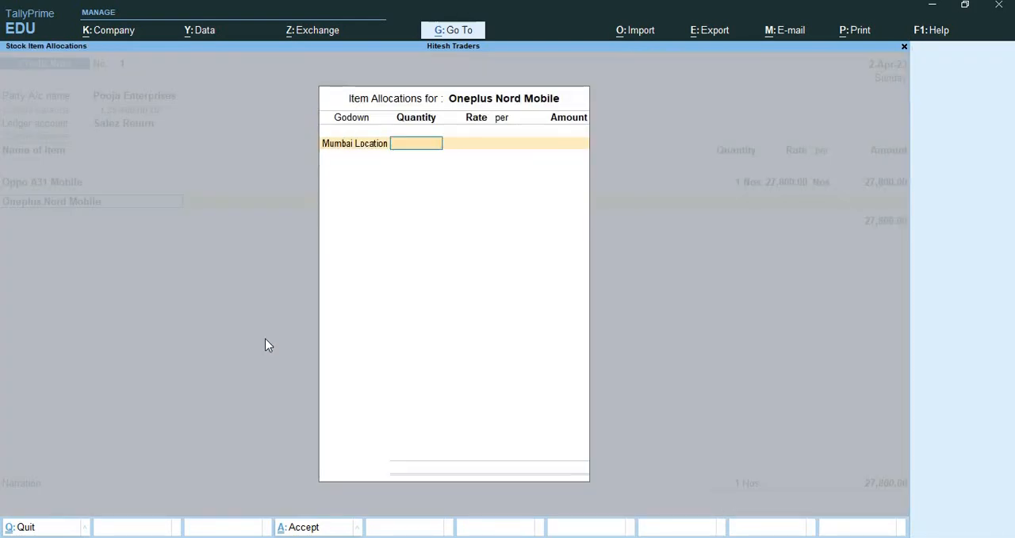
pyautogui.write('1')
pyautogui.press('Return')
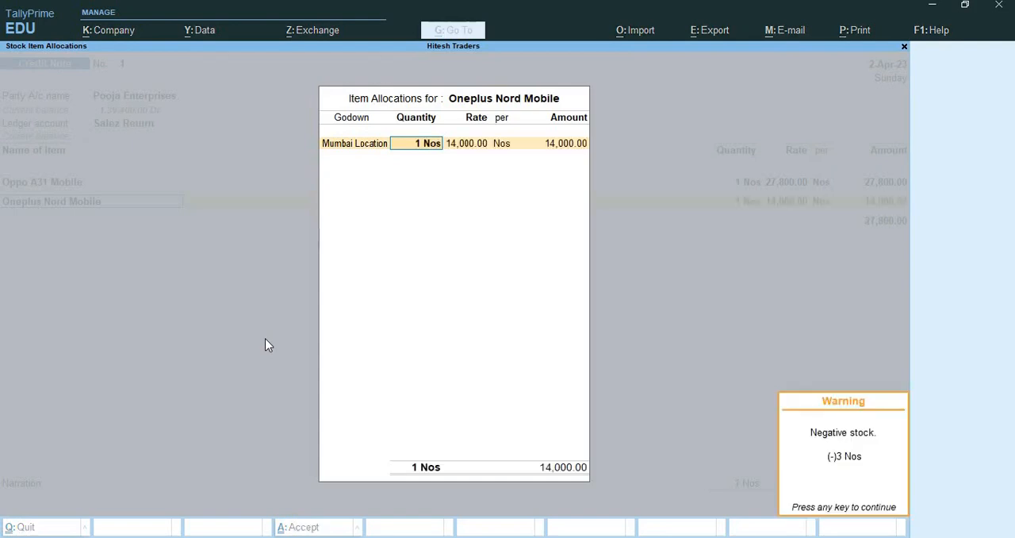
pyautogui.press('Return')
pyautogui.press('Return')
pyautogui.press('Return')
pyautogui.press('Return')
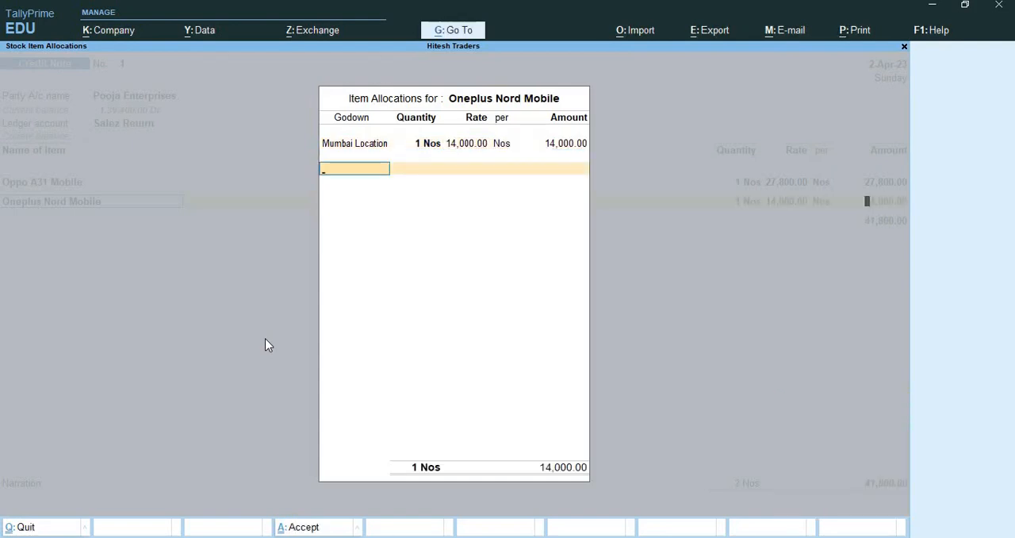
pyautogui.press('Return')
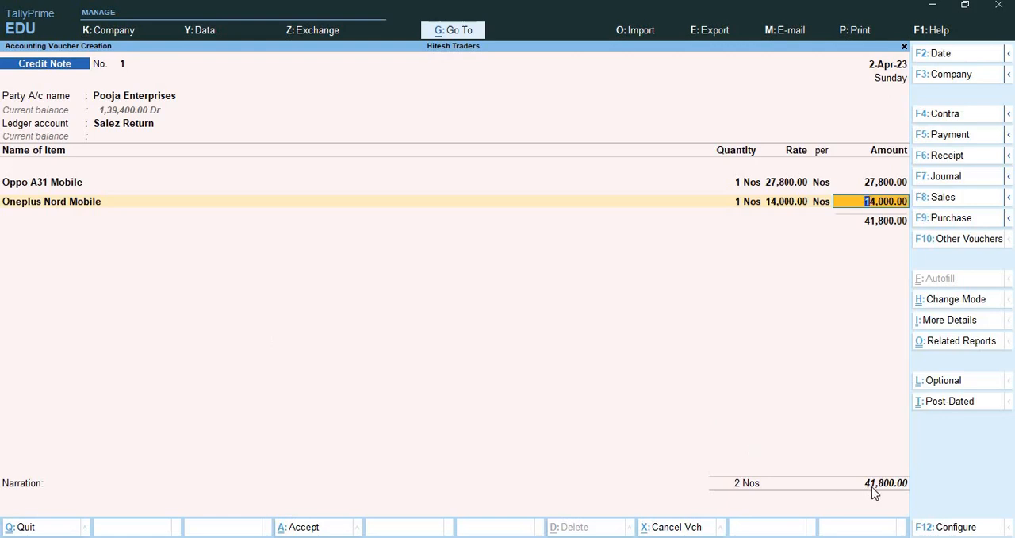
pyautogui.press('Return')
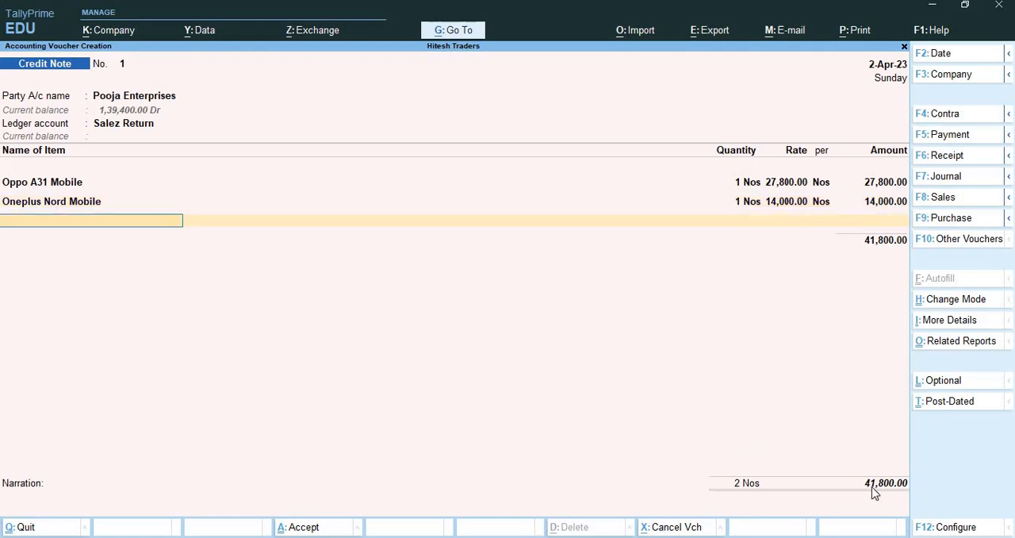
# End the item list, adjust 41,800 Cr as Agst Ref to pending bill 2, and save the credit note without a narration.
pyautogui.press('Return')
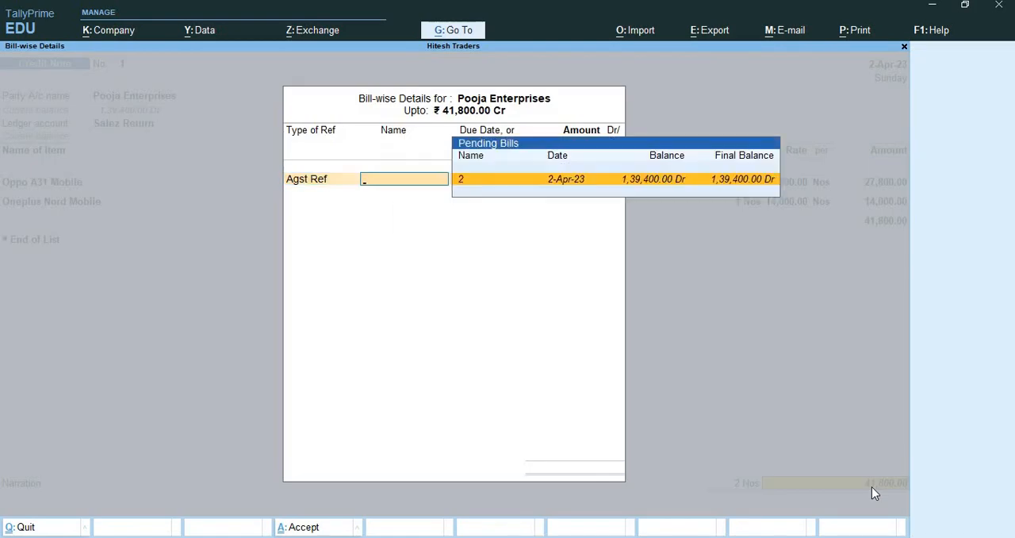
pyautogui.press('Return')
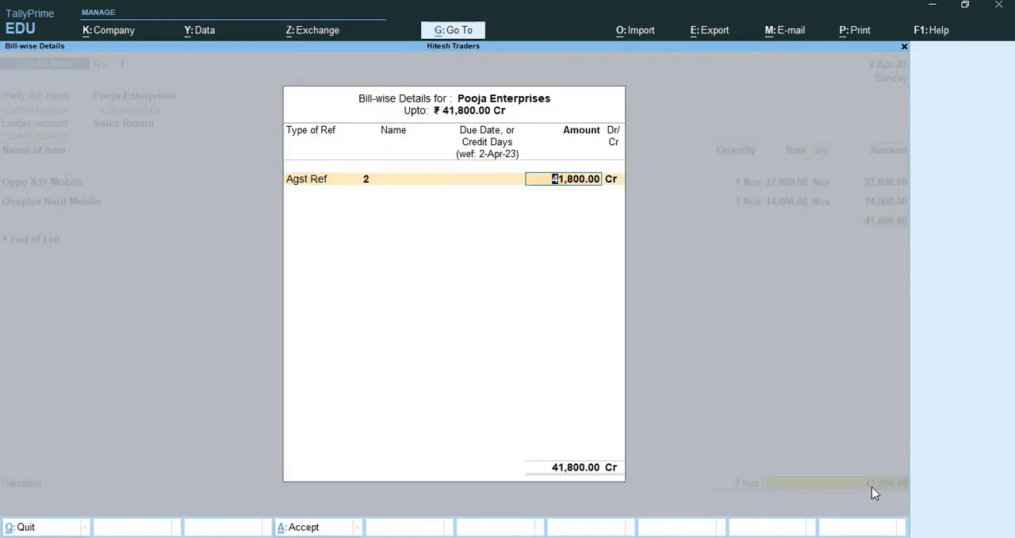
pyautogui.press('Return')
pyautogui.press('Return')
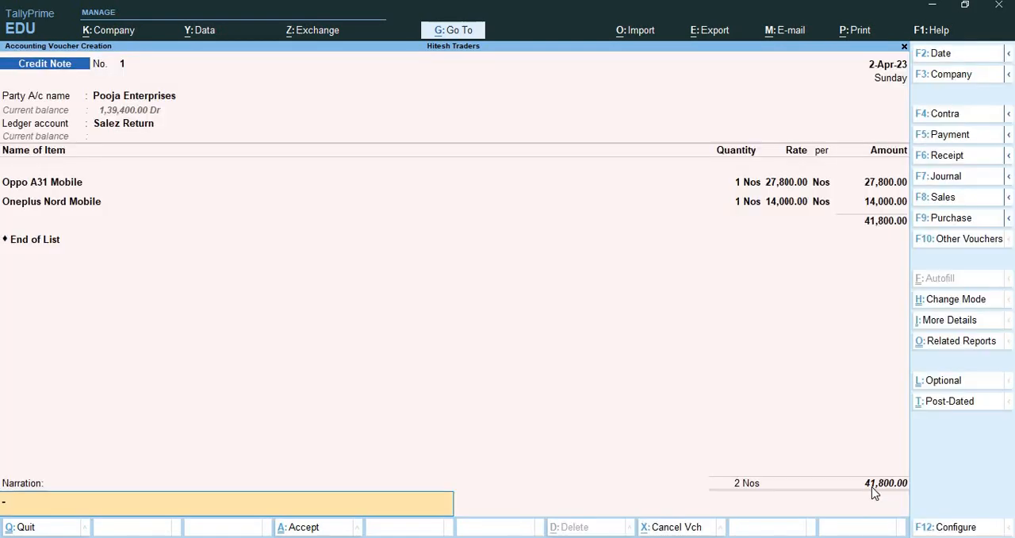
pyautogui.press('Return')
pyautogui.press('Return')
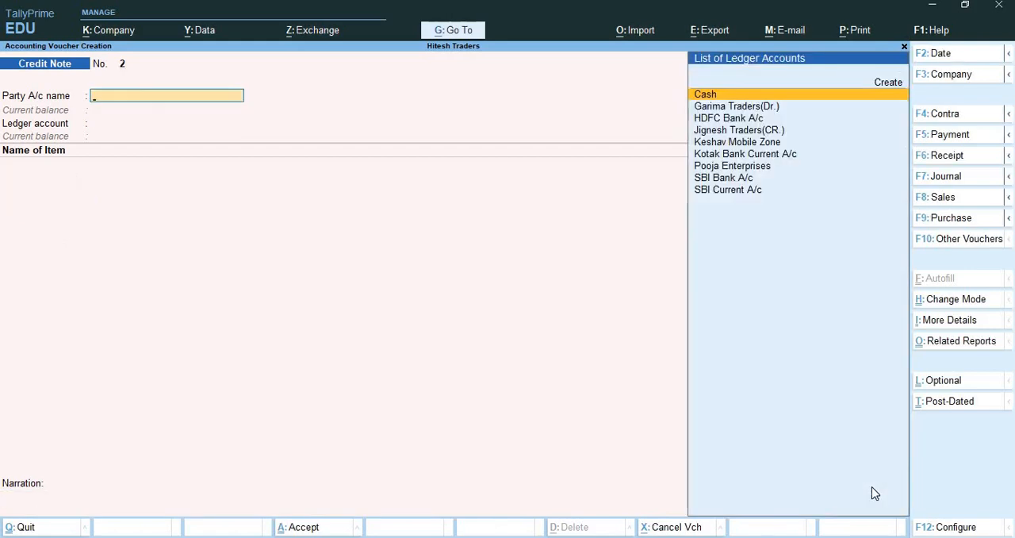